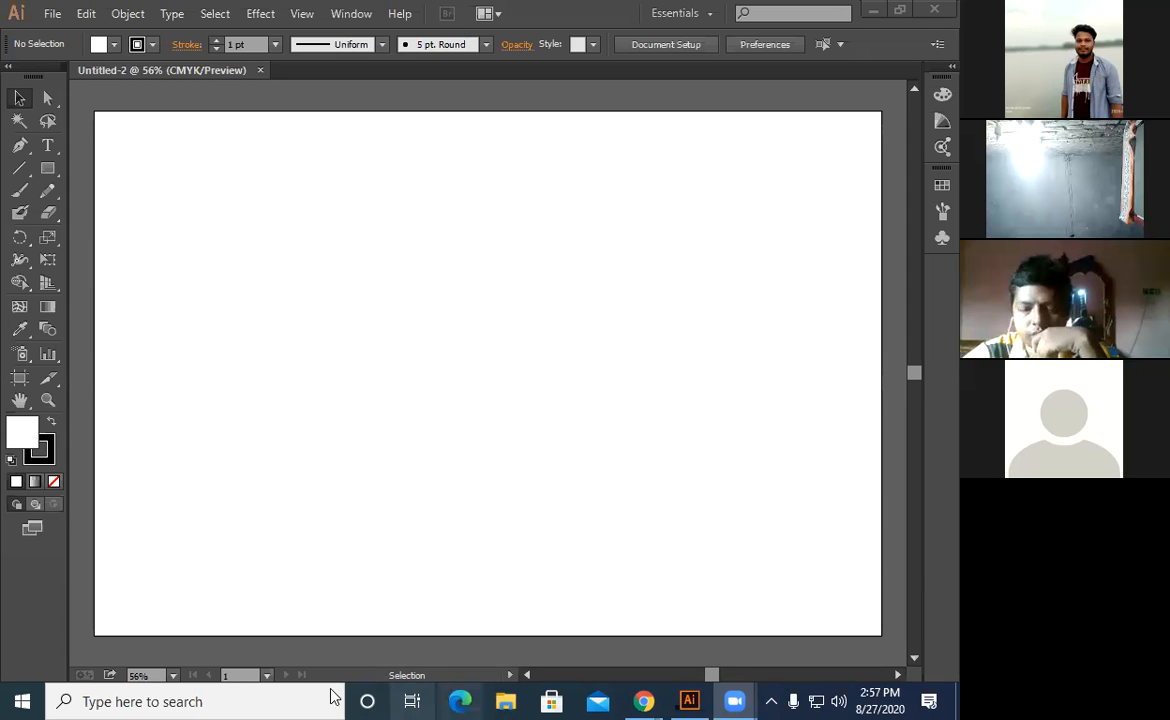
# Close the open document and create a new 1500 × 1000 px document with pixel units
pyautogui.hotkey('ctrl', 'w')
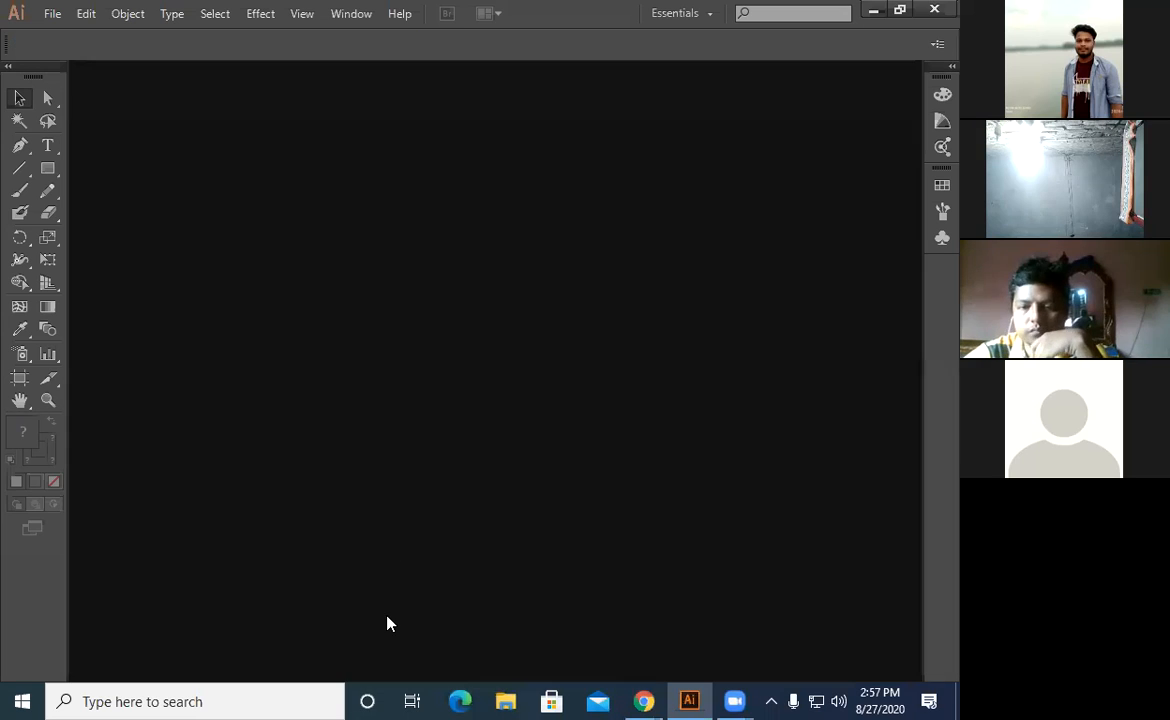
pyautogui.click(48, 15)
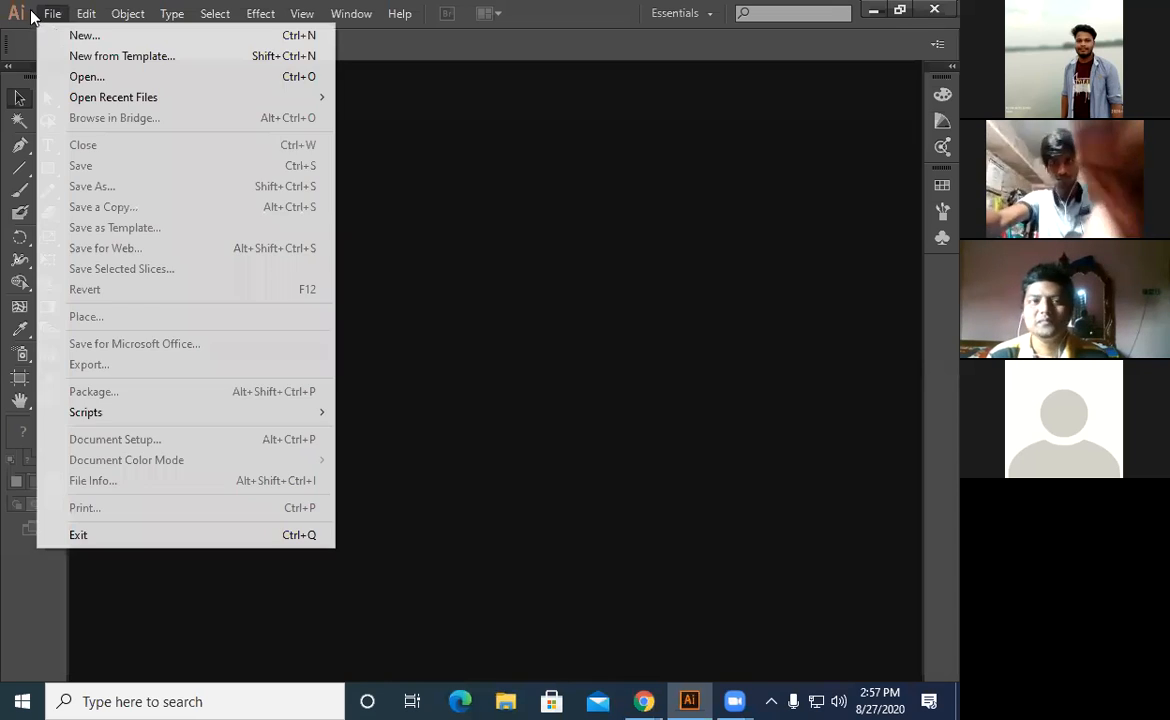
pyautogui.click(66, 34)
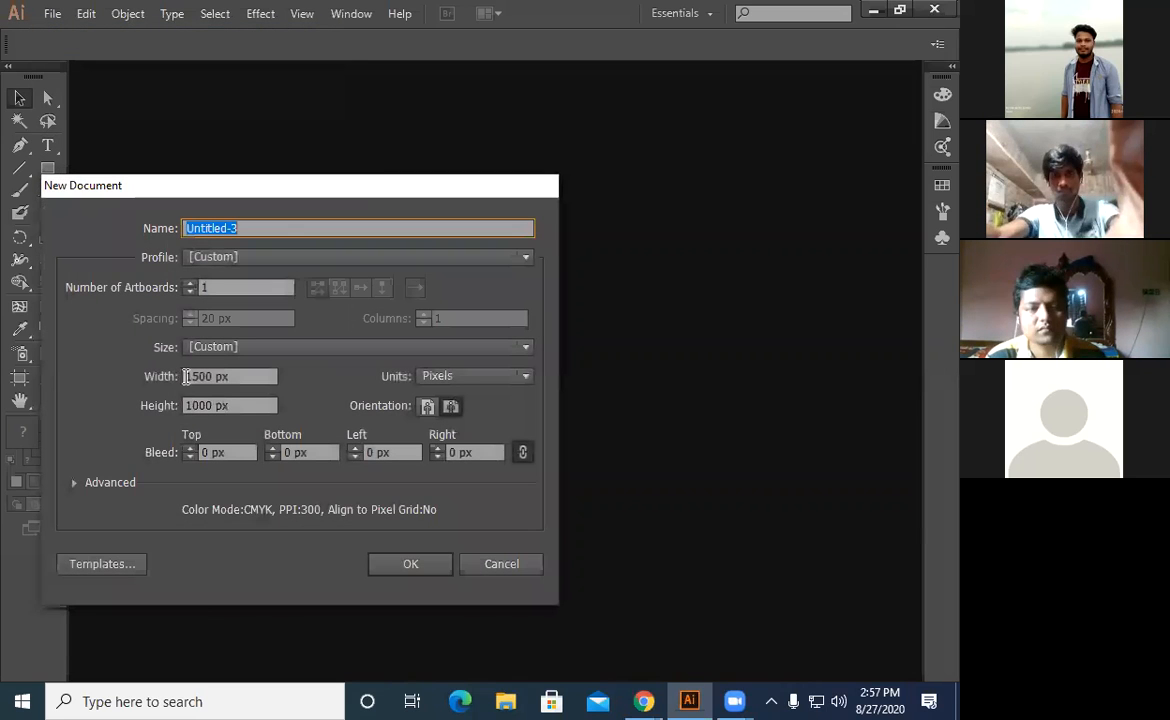
pyautogui.click(523, 376)
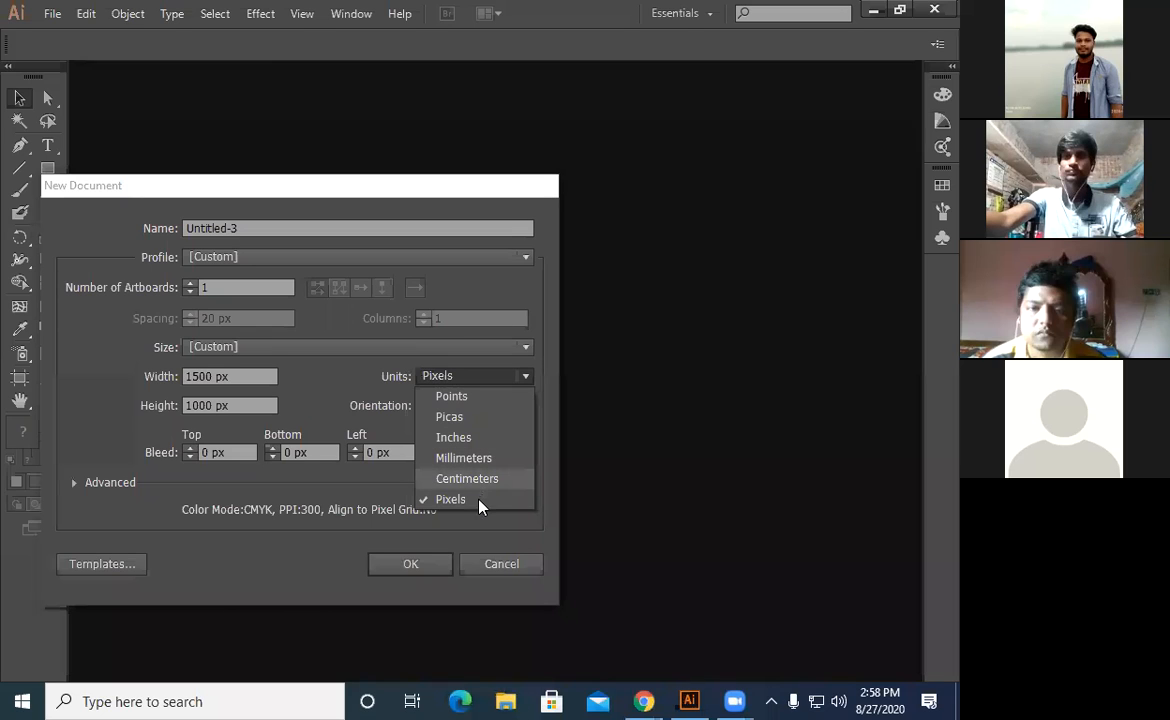
pyautogui.click(174, 405)
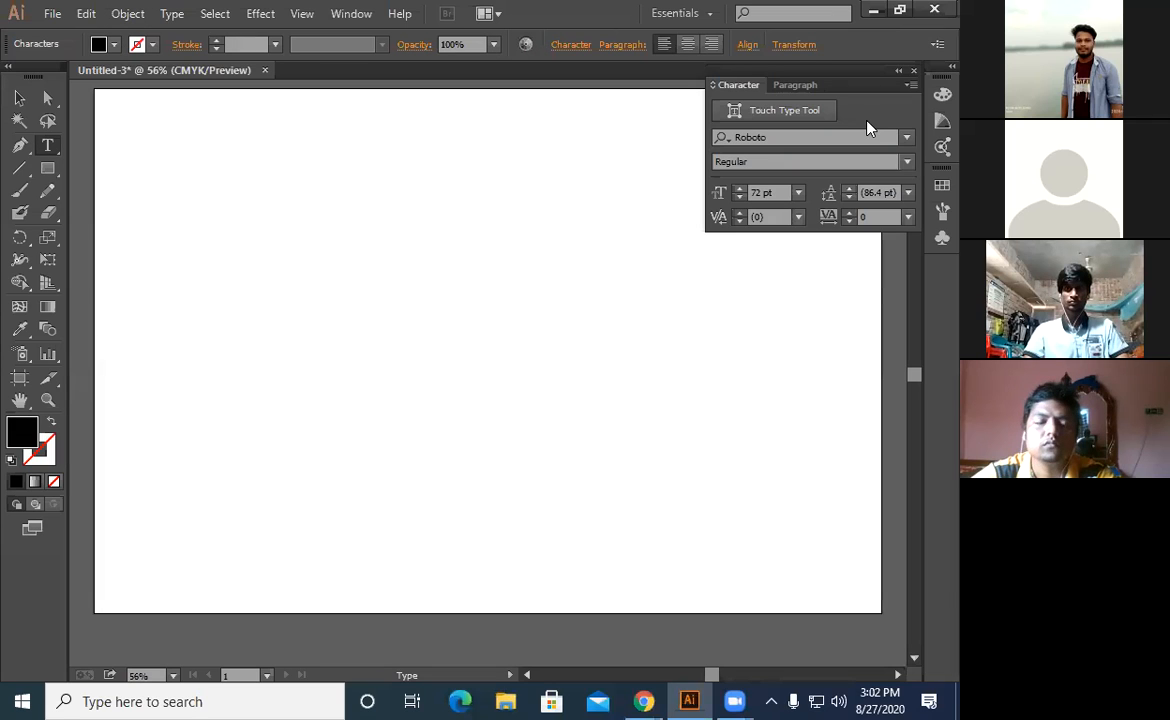
# Move the character settings over the artboard and set the new text's font family to Roboto
pyautogui.moveTo(852, 74); pyautogui.dragTo(842, 112)
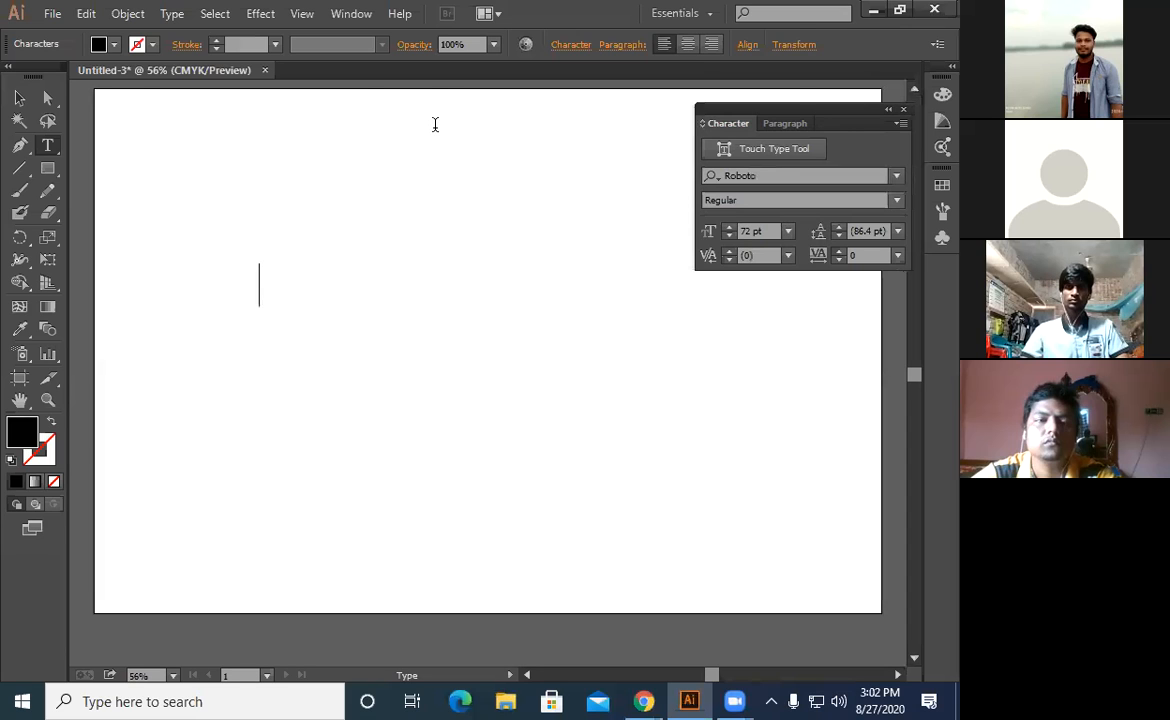
pyautogui.click(172, 13)
pyautogui.moveTo(196, 35)
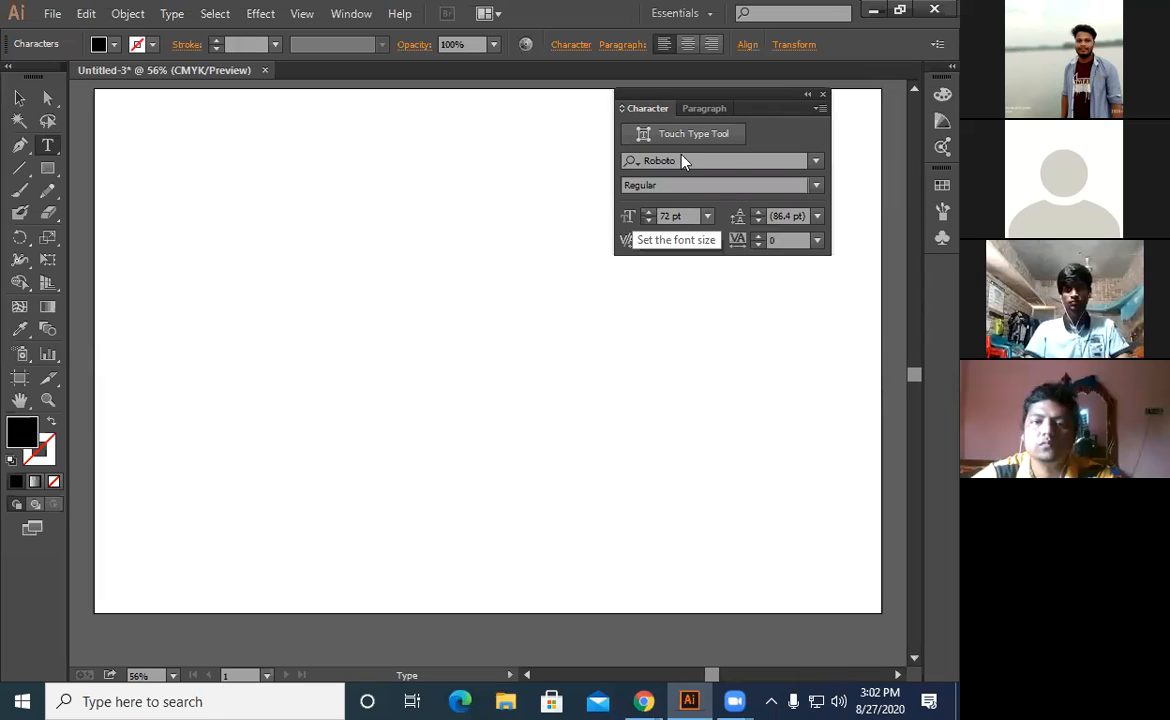
pyautogui.click(816, 161)
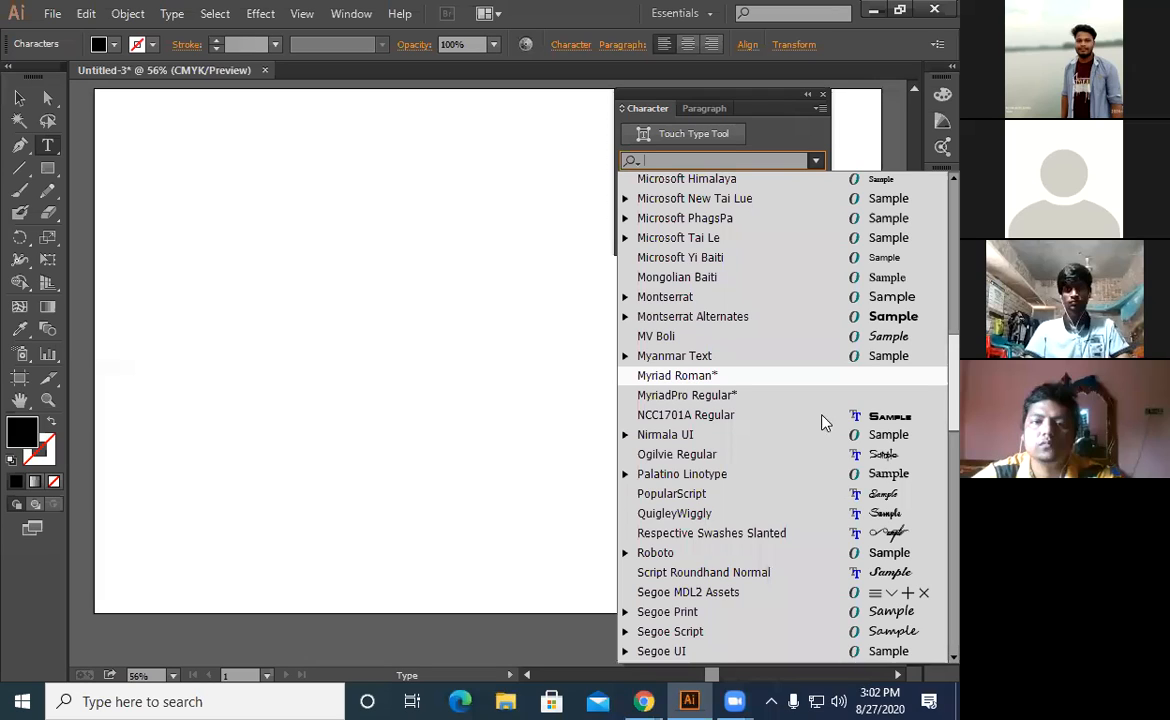
pyautogui.click(780, 552)
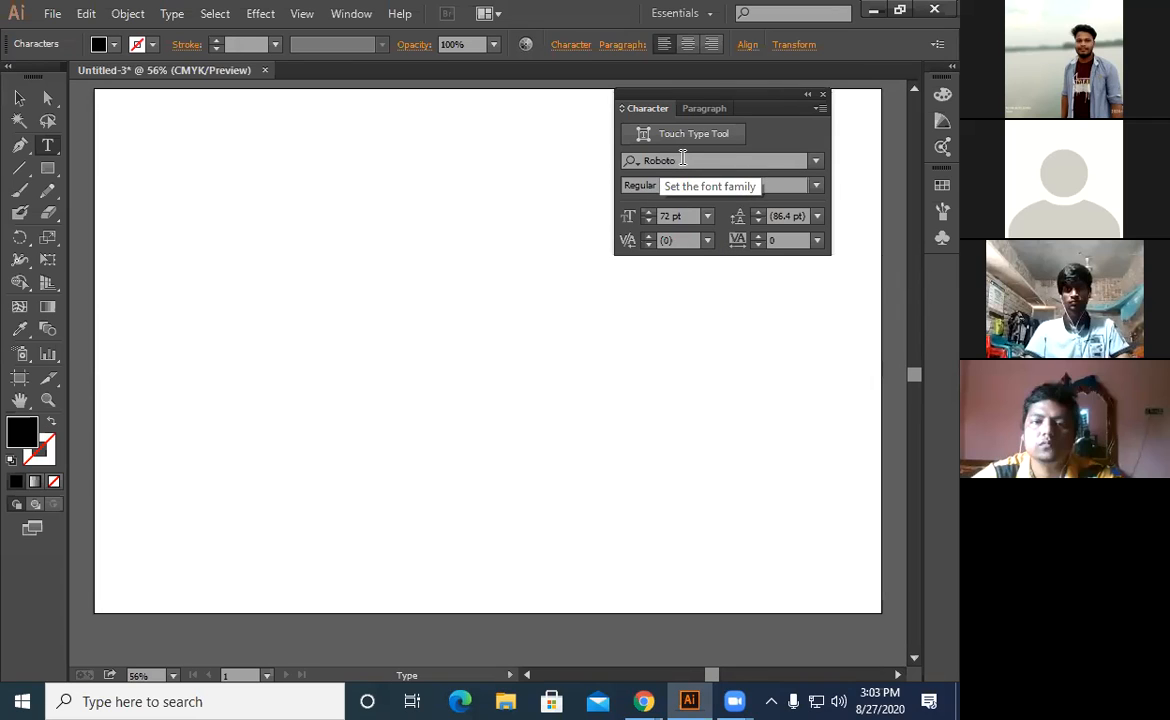
# Write the word "expose" on the artboard and select it as a text object
pyautogui.write('e')
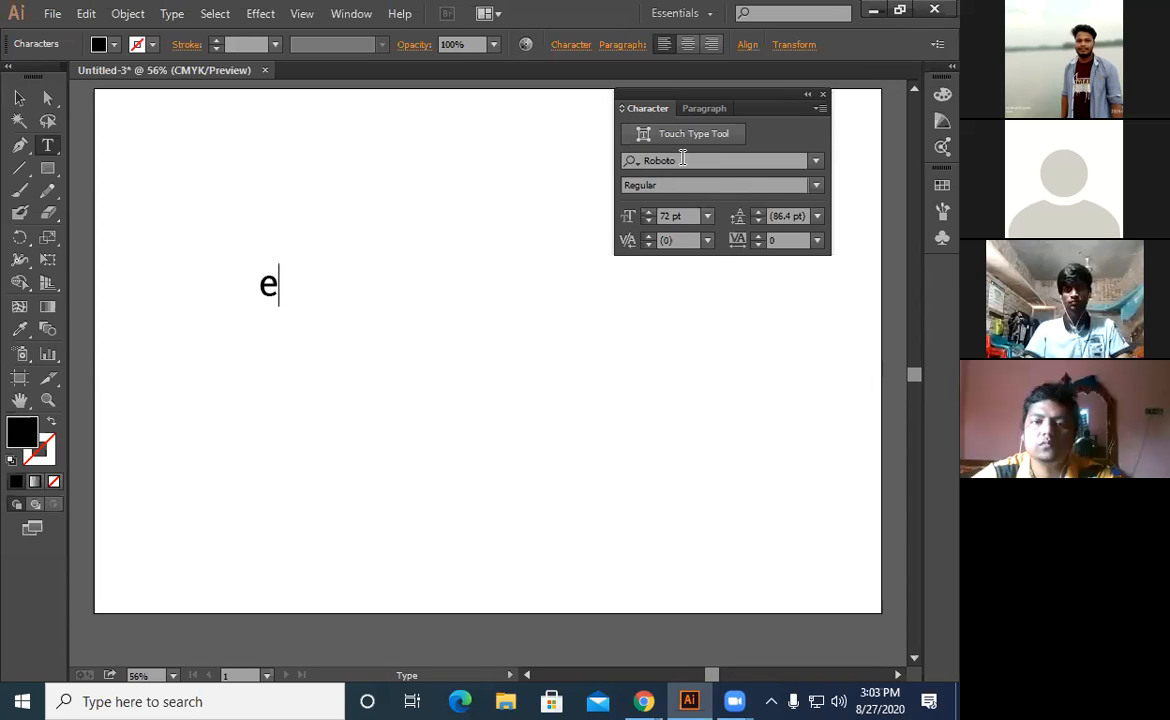
pyautogui.write('x')
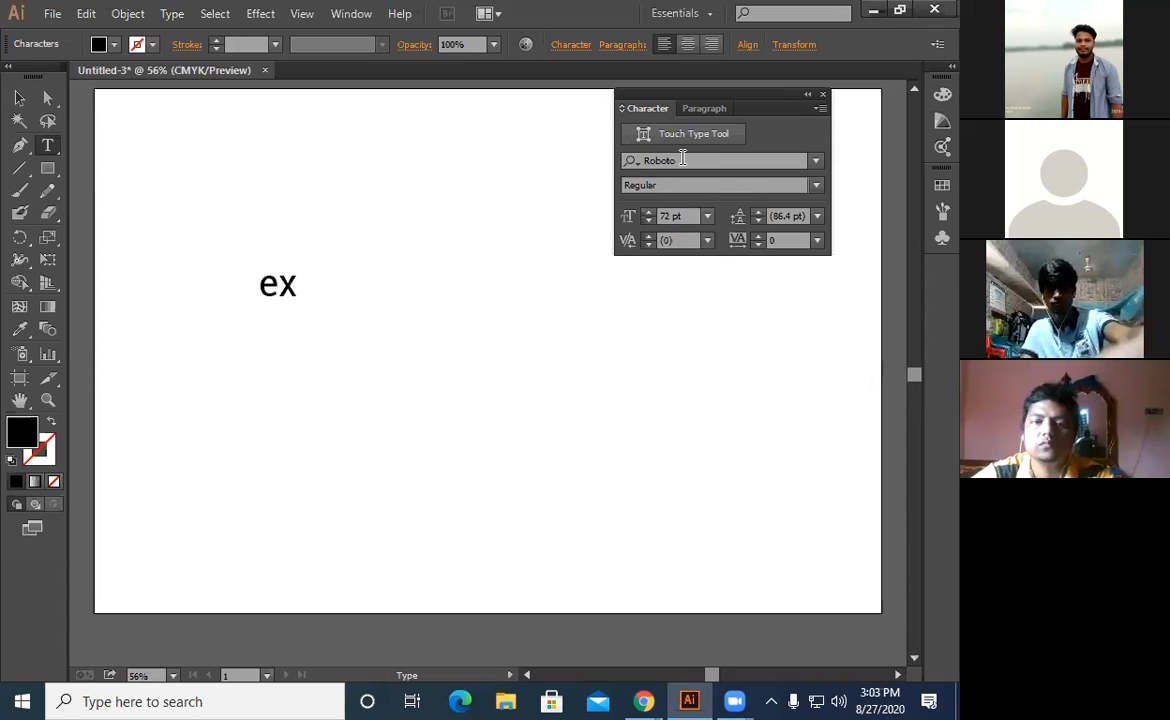
pyautogui.write('pos')
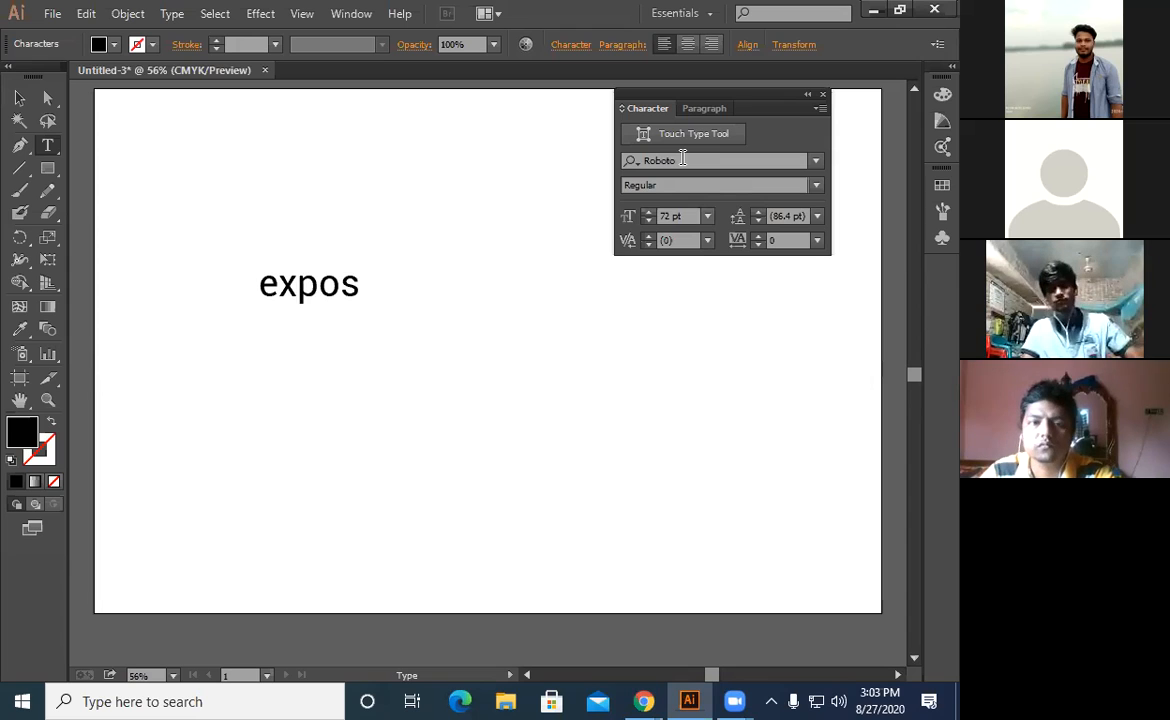
pyautogui.write('w')
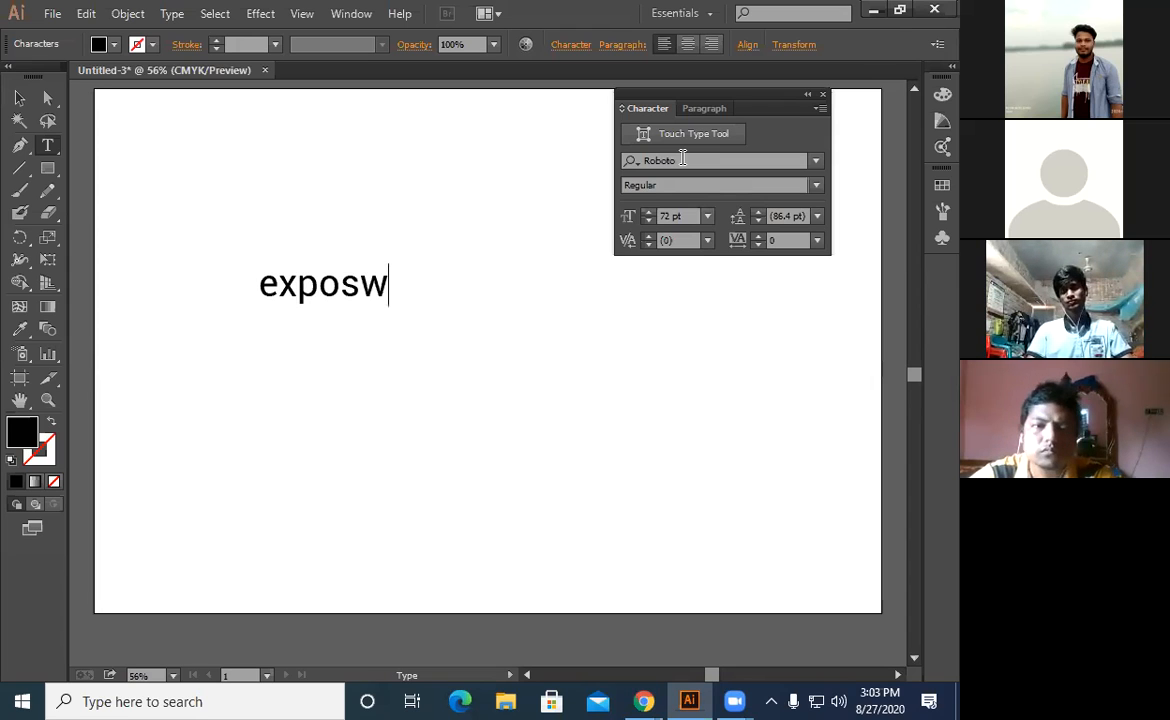
pyautogui.press('BackSpace')
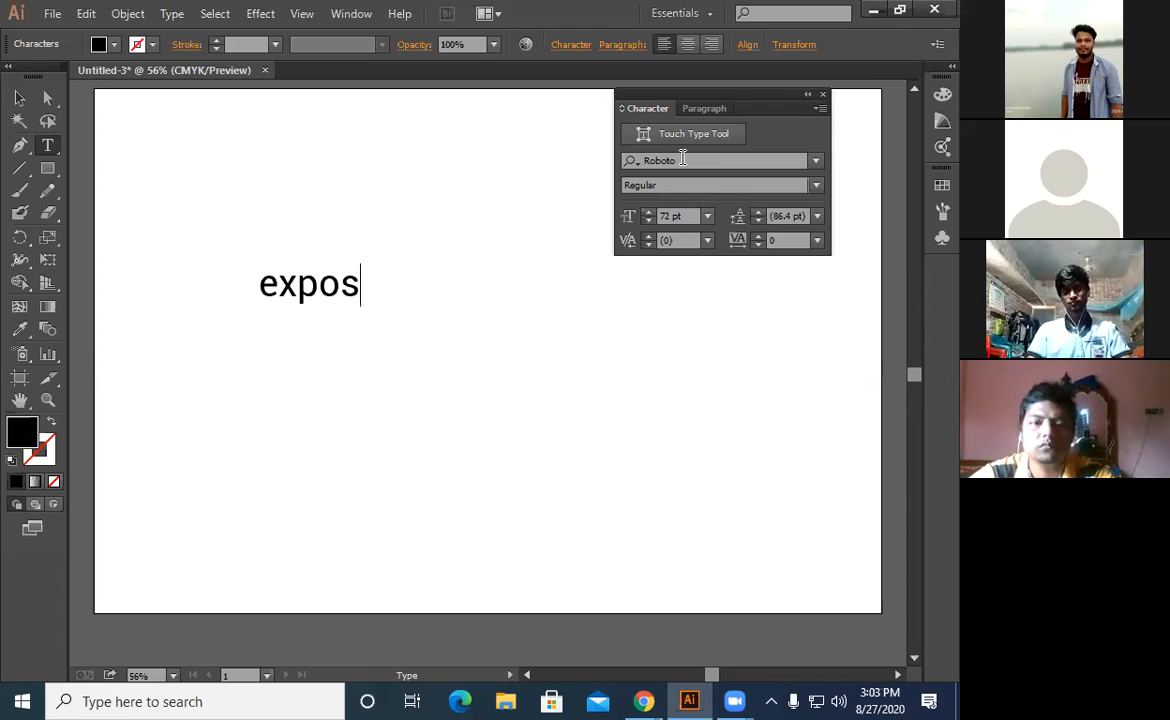
pyautogui.write('e')
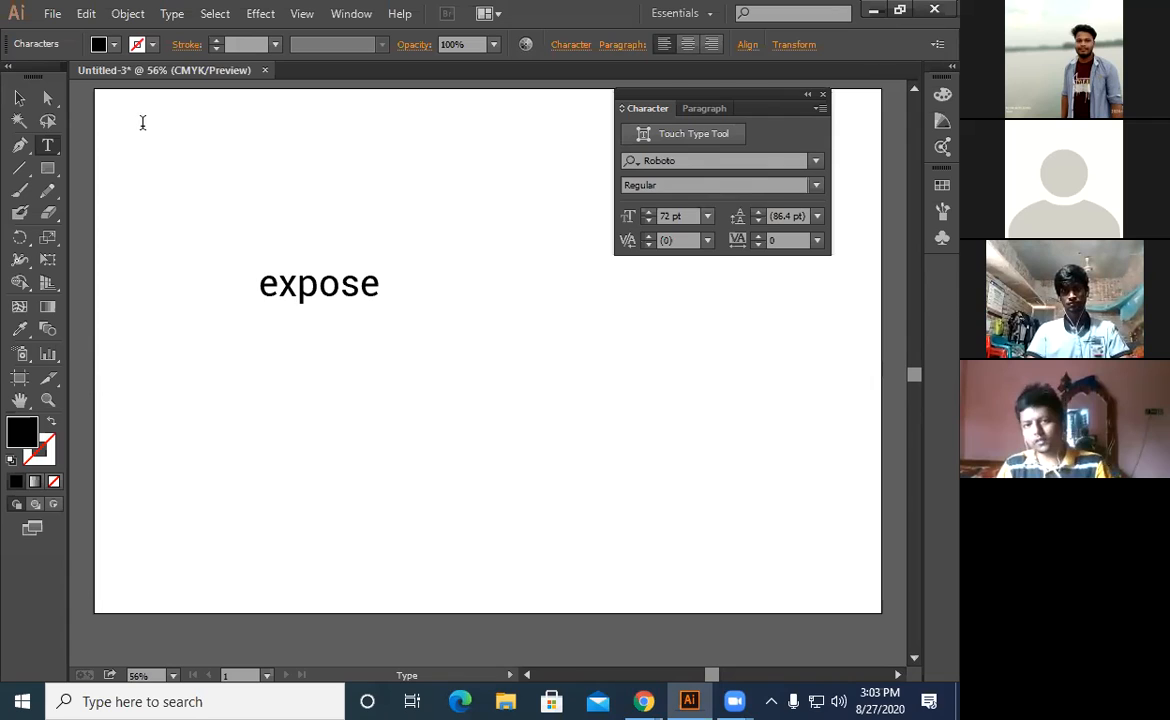
pyautogui.click(19, 97)
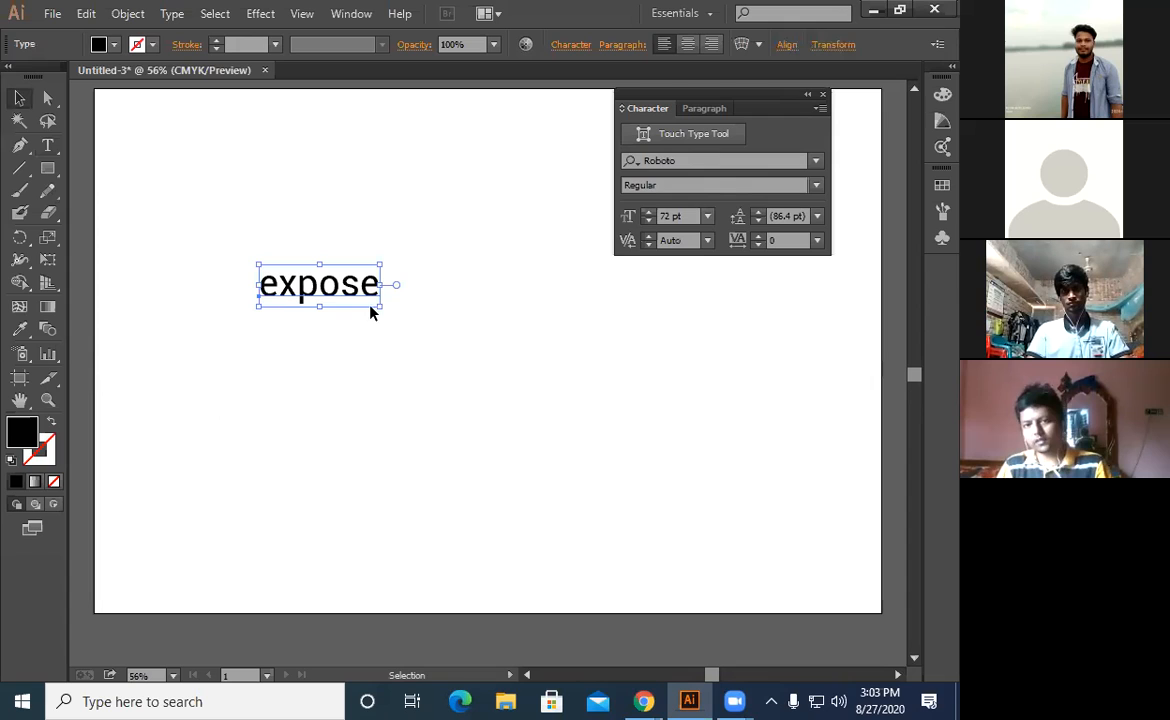
pyautogui.hotkey('ctrl', 'z')
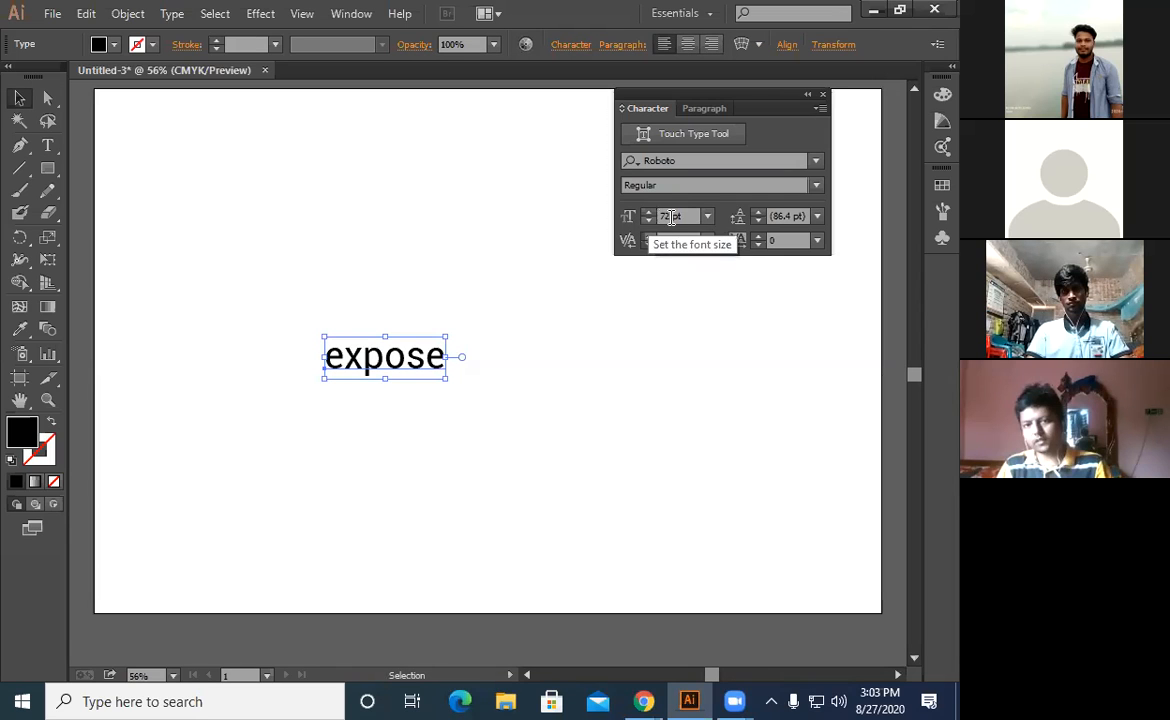
# Reduce the font size of the word "expose" to 53 pt in 1 pt increments
pyautogui.click(707, 216)
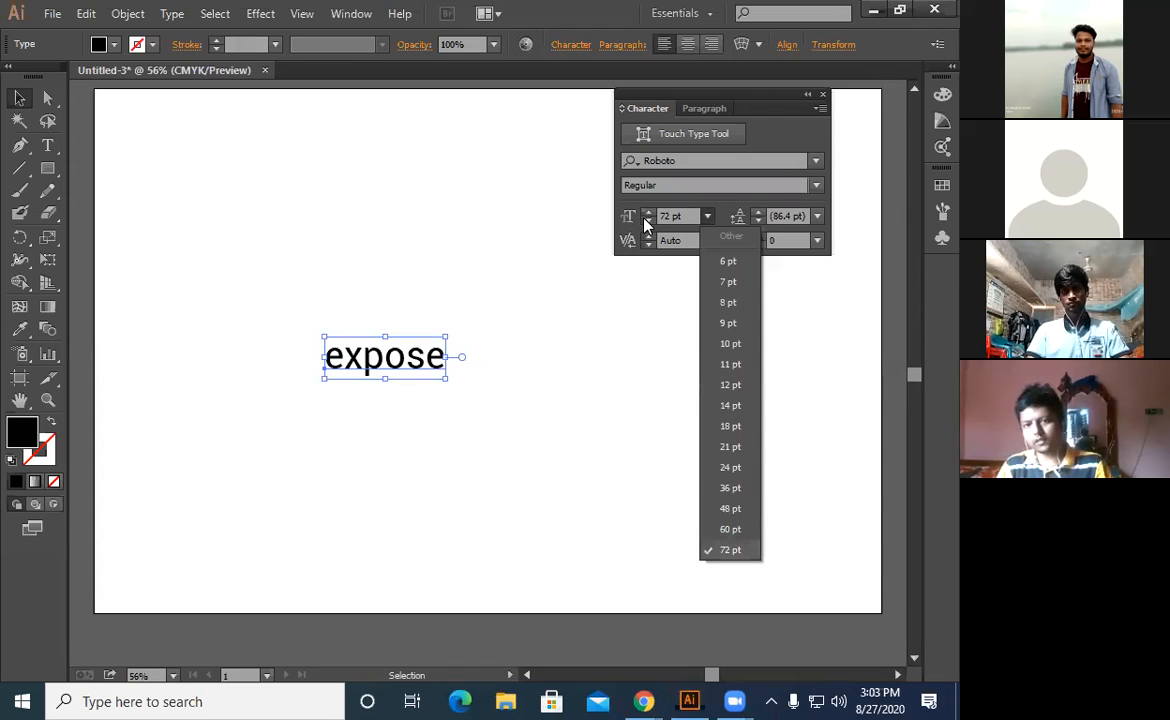
pyautogui.click(647, 224)
pyautogui.click(647, 224)
pyautogui.click(647, 224)
pyautogui.click(647, 224)
pyautogui.click(647, 224)
pyautogui.click(647, 224)
pyautogui.click(647, 224)
pyautogui.click(647, 224)
pyautogui.click(647, 224)
pyautogui.click(647, 224)
pyautogui.click(647, 224)
pyautogui.click(647, 224)
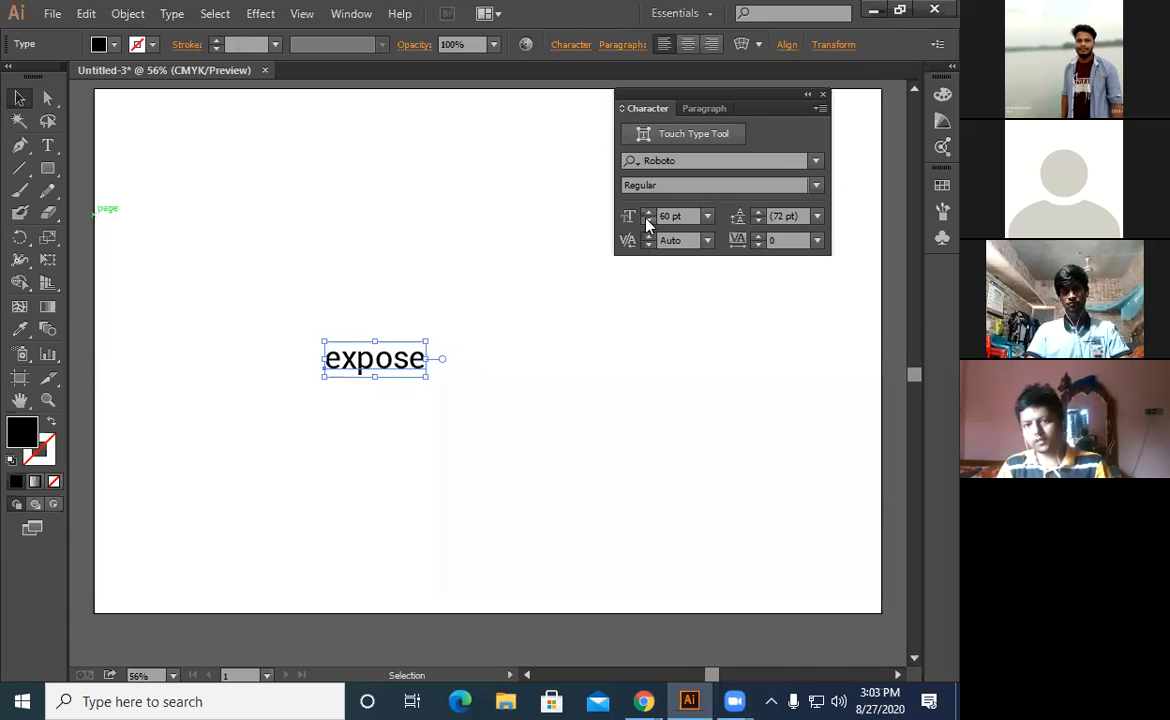
pyautogui.click(647, 224)
pyautogui.click(647, 224)
pyautogui.click(647, 224)
pyautogui.click(647, 224)
pyautogui.click(647, 224)
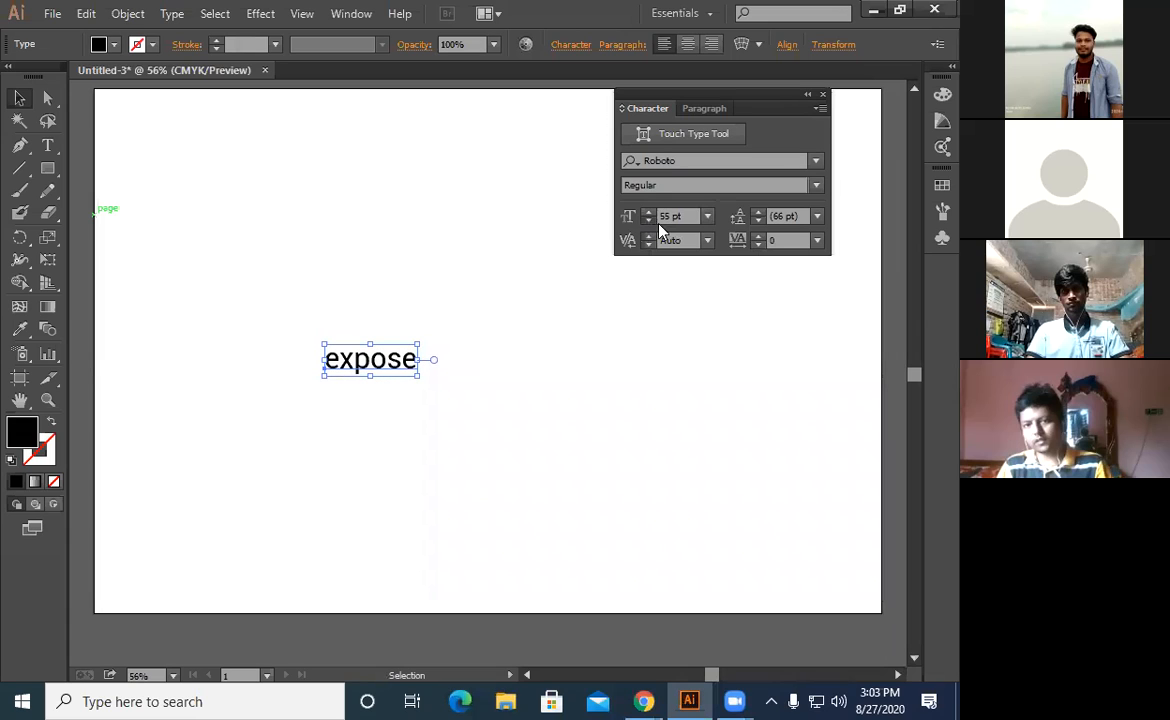
pyautogui.click(650, 220)
pyautogui.click(650, 220)
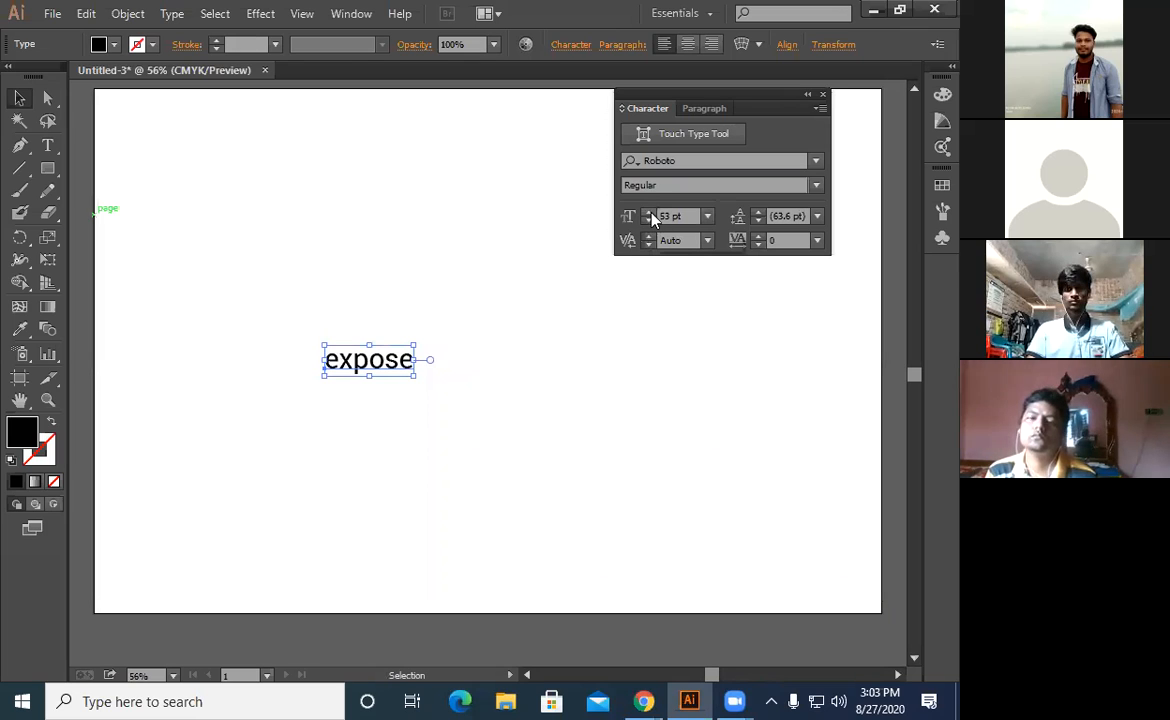
# Increase the font size of "expose" to 85 pt
pyautogui.click(648, 211)
pyautogui.click(648, 211)
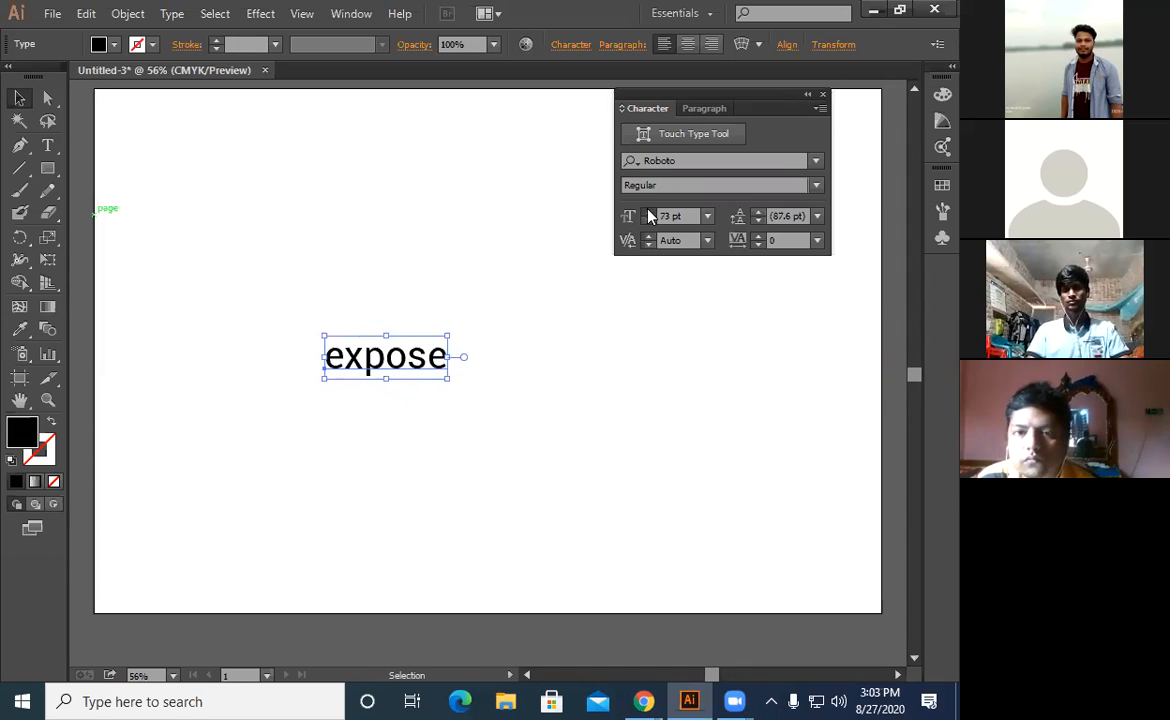
pyautogui.click(648, 211)
pyautogui.click(648, 211)
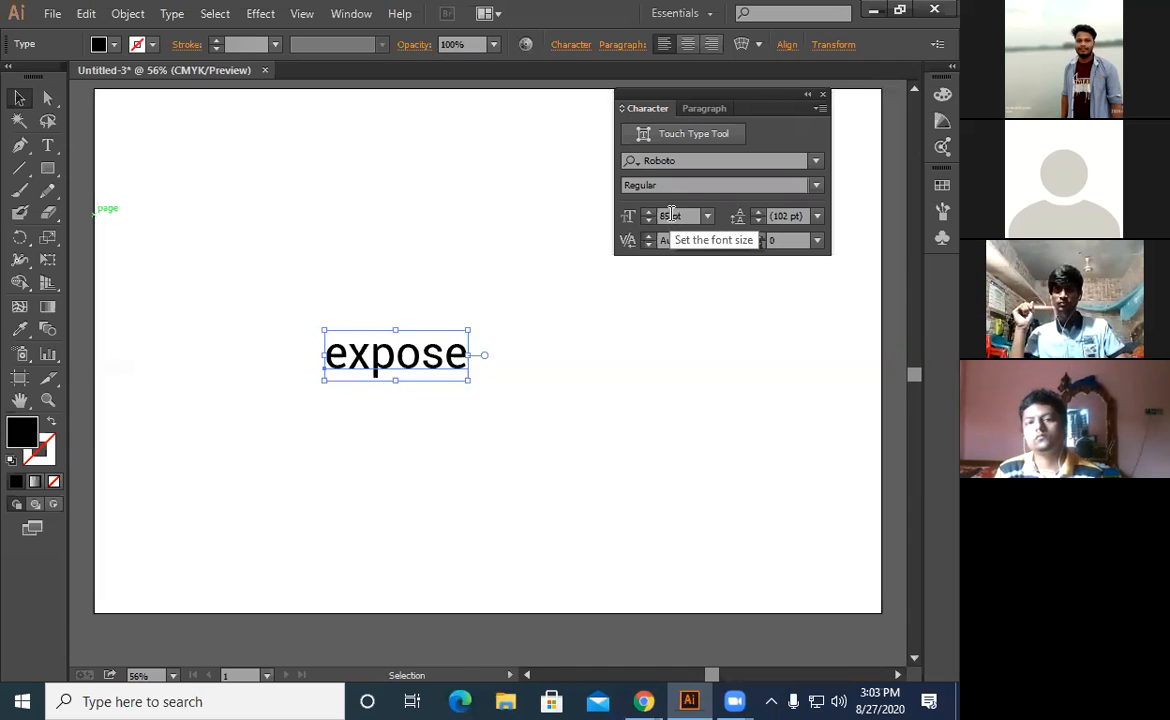
# Try a font size value of 100 for "expose" and replace it with 85 pt
pyautogui.click(671, 215)
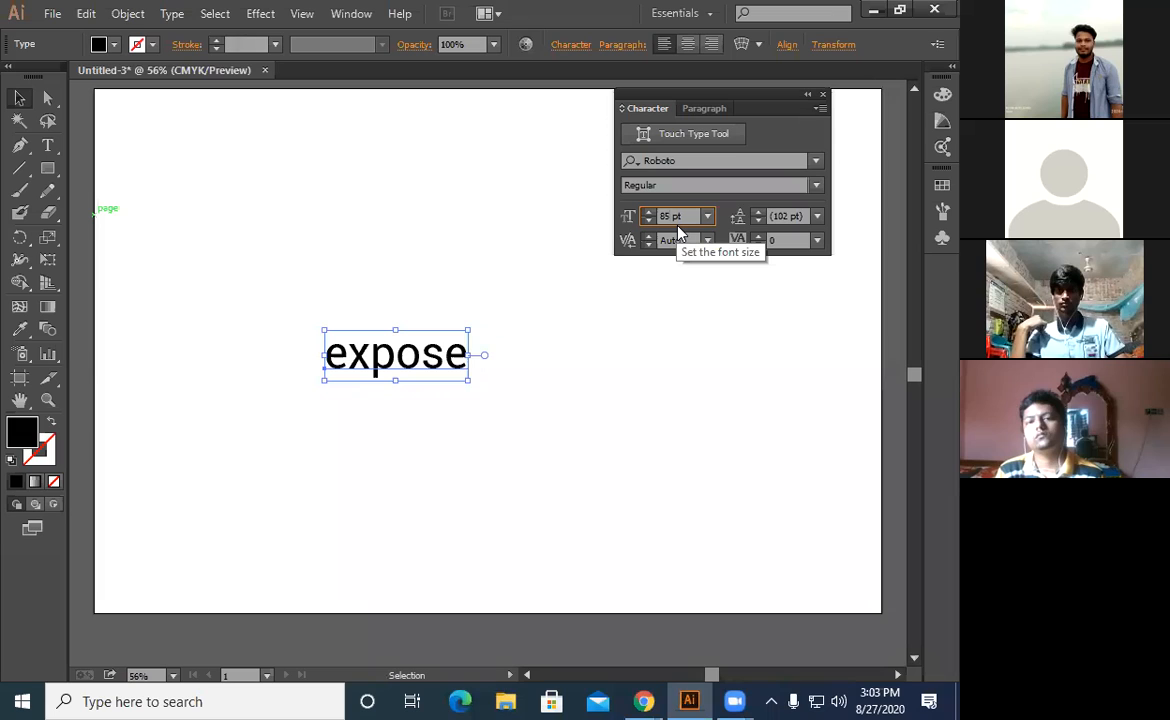
pyautogui.press('BackSpace')
pyautogui.press('BackSpace')
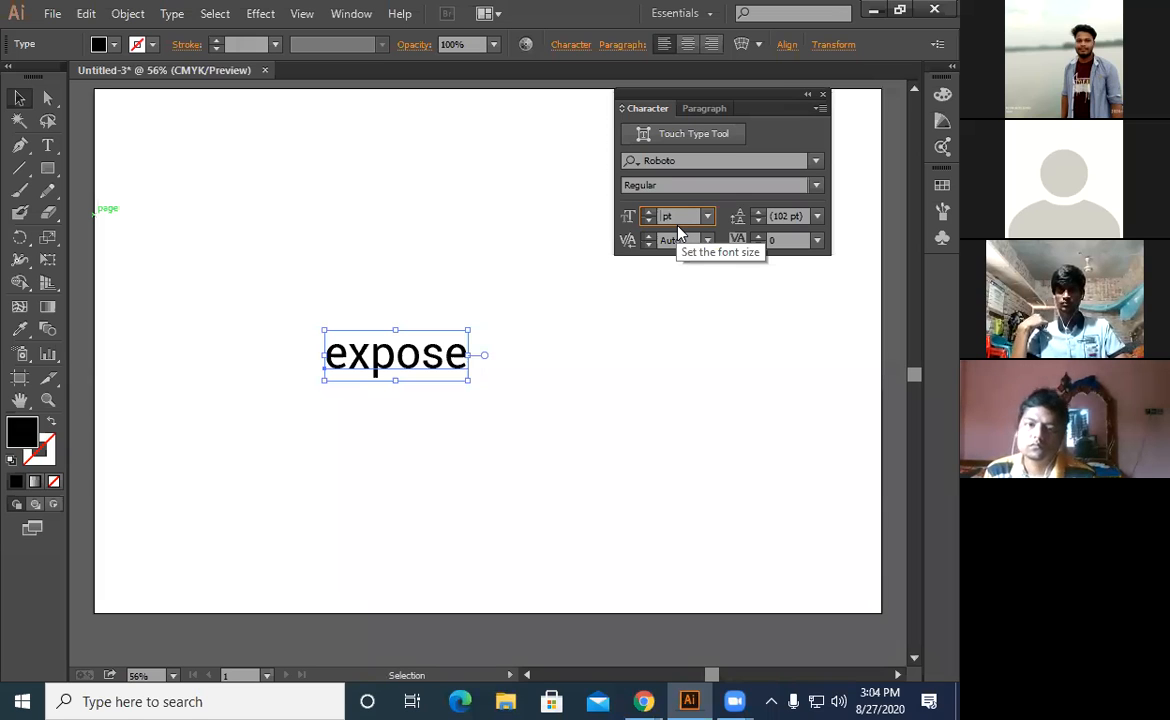
pyautogui.write('100')
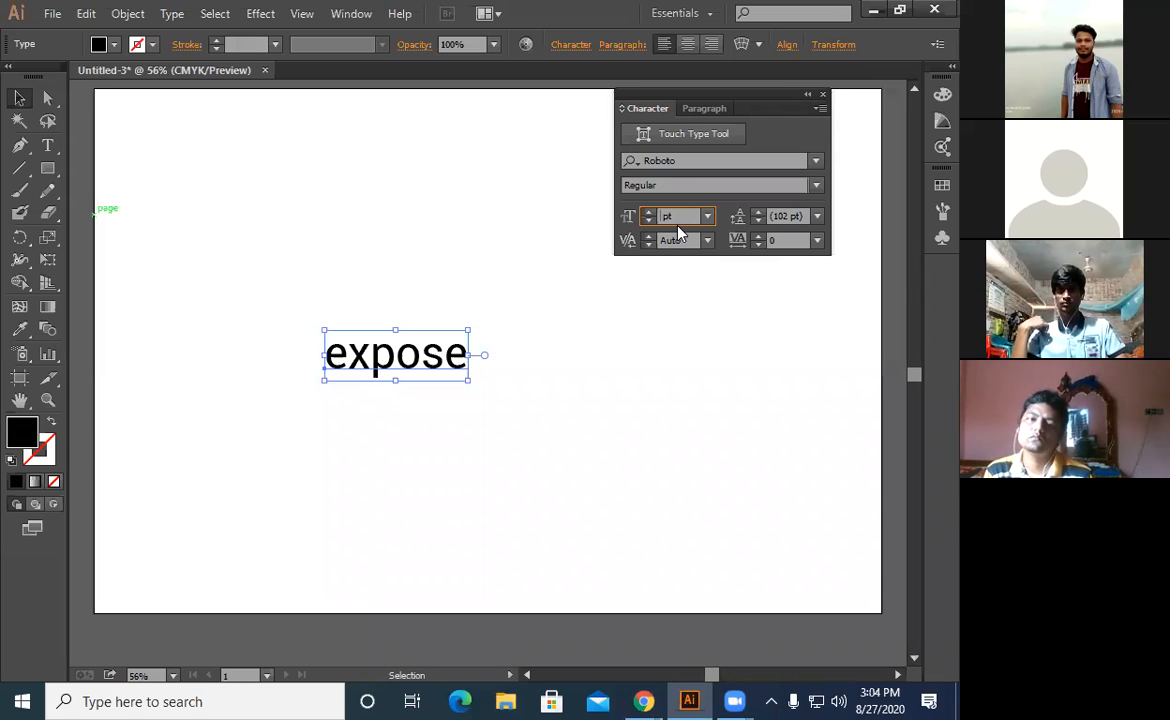
pyautogui.press('BackSpace')
pyautogui.press('BackSpace')
pyautogui.press('BackSpace')
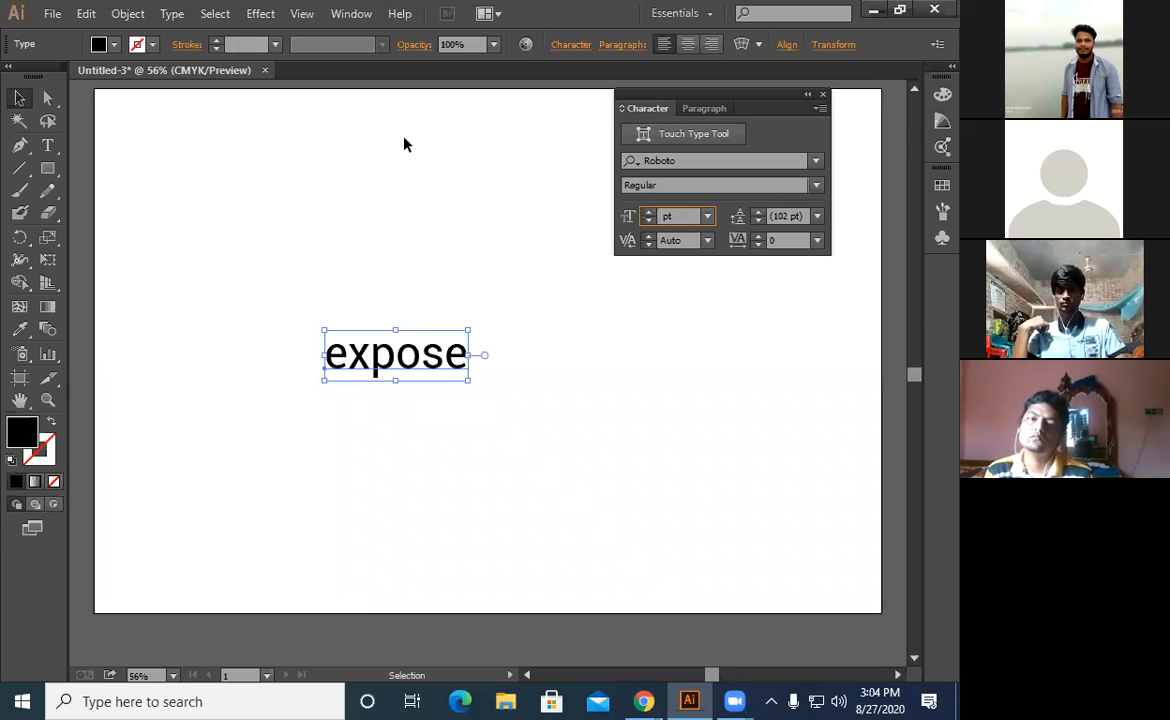
pyautogui.write('85')
pyautogui.press('Return')
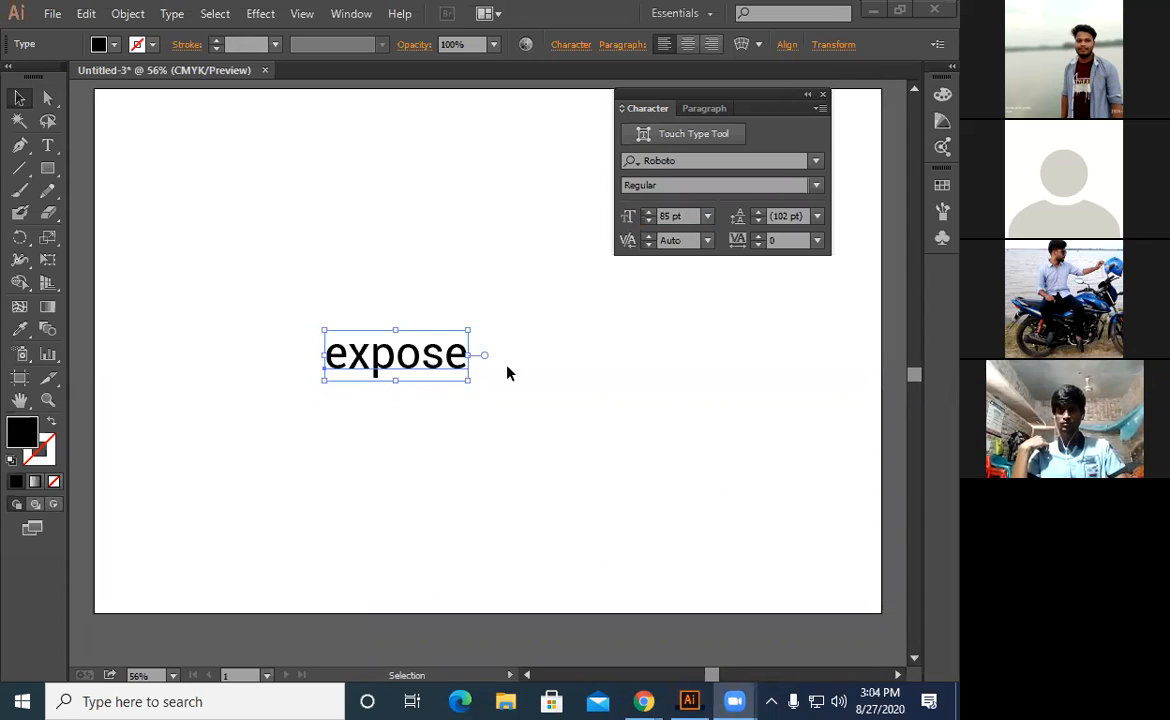
# Set the font size of the word "expose" to 200 pt
pyautogui.click(669, 215)
pyautogui.press('BackSpace')
pyautogui.press('BackSpace')
pyautogui.write('200')
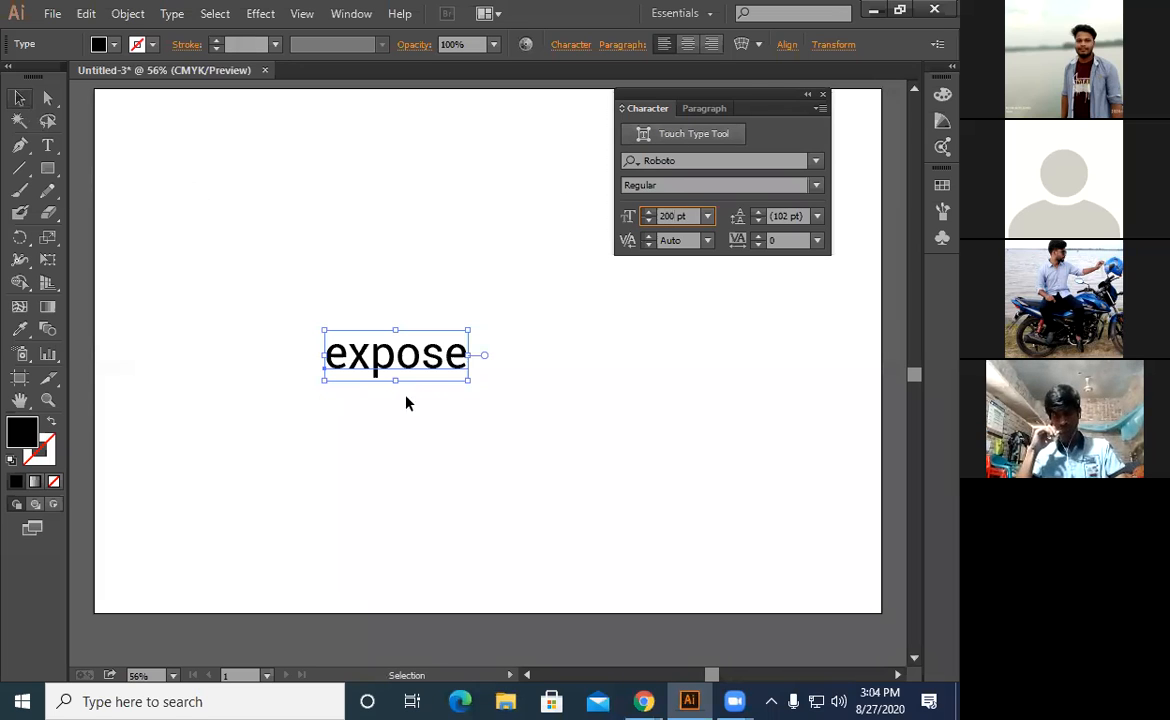
pyautogui.press('Return')
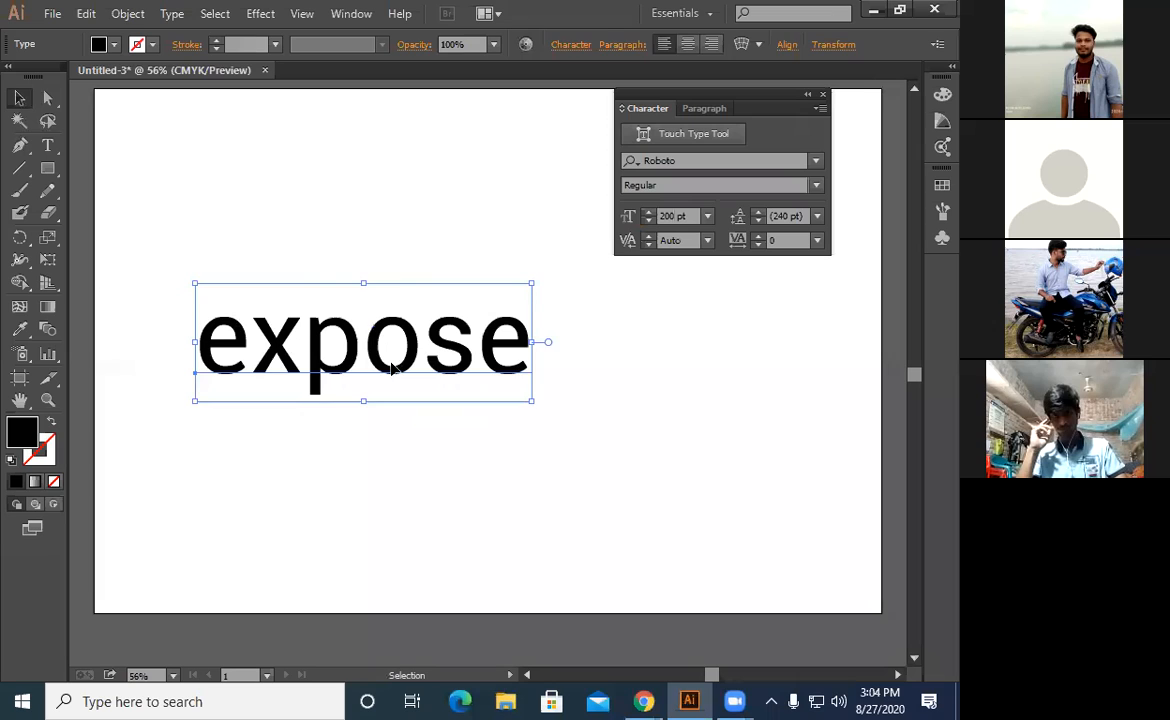
pyautogui.hotkey('ctrl', 'z')
pyautogui.hotkey('ctrl', 'shift', 'z')
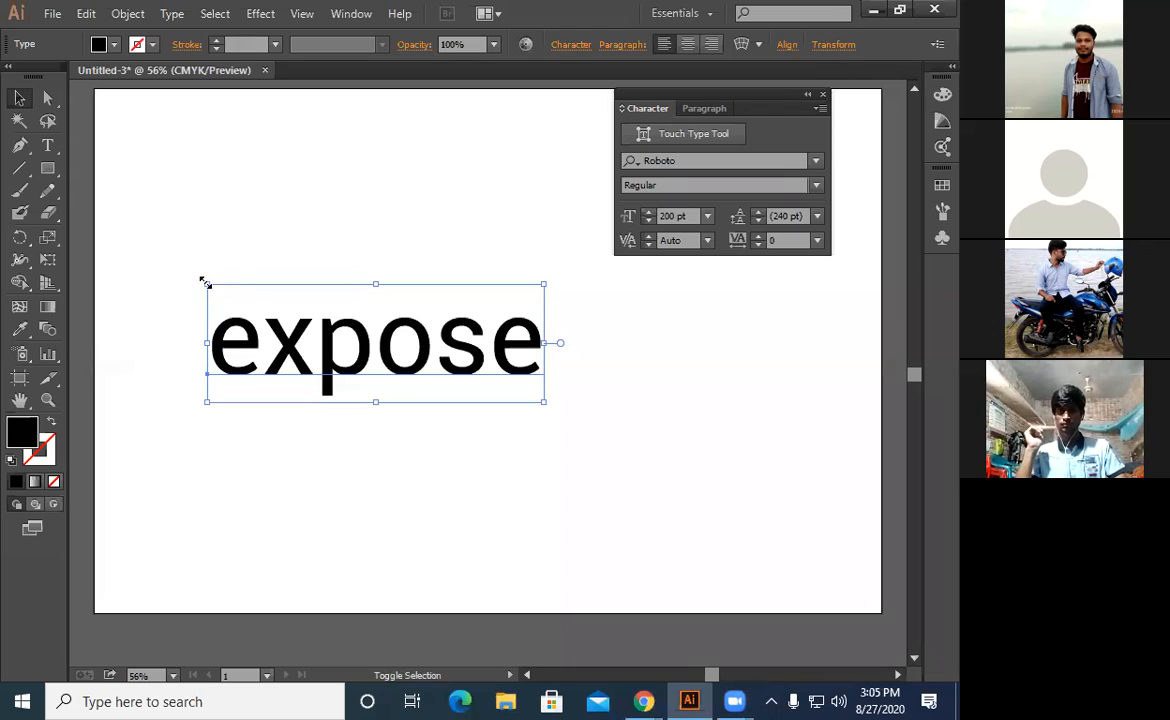
# Stretch the word "expose" non-proportionally from its lower-right corner, much taller and slightly wider, to a font size of about 439 pt
pyautogui.click(224, 307)
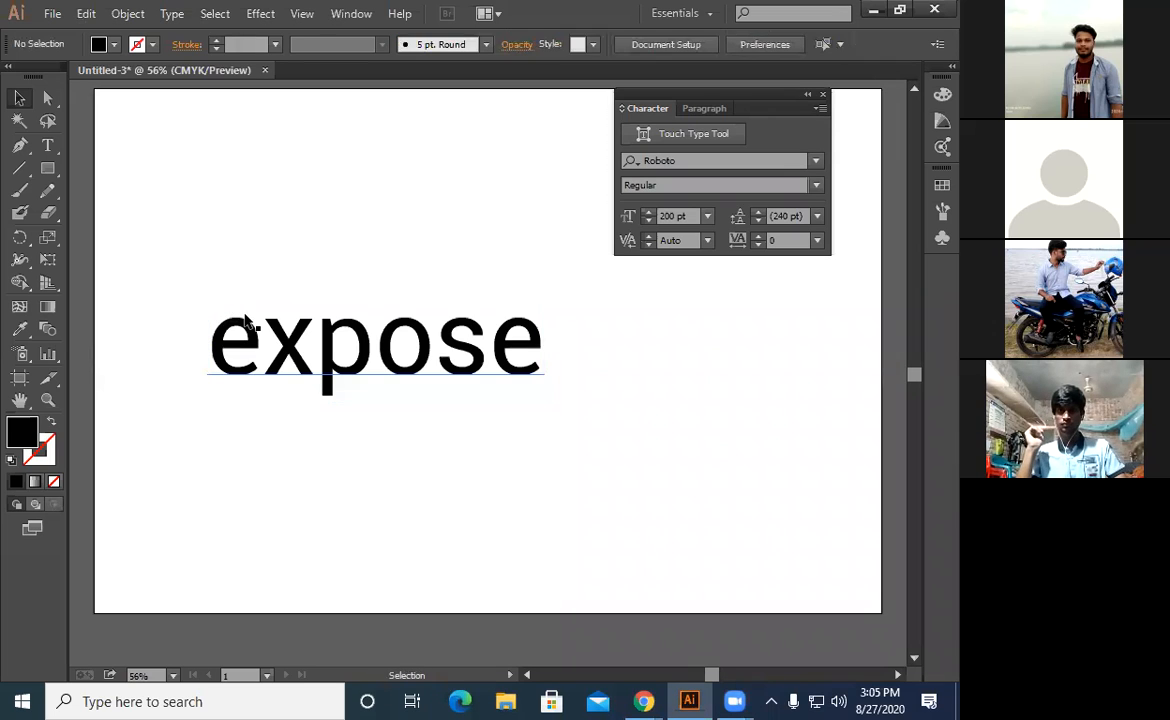
pyautogui.click(232, 333)
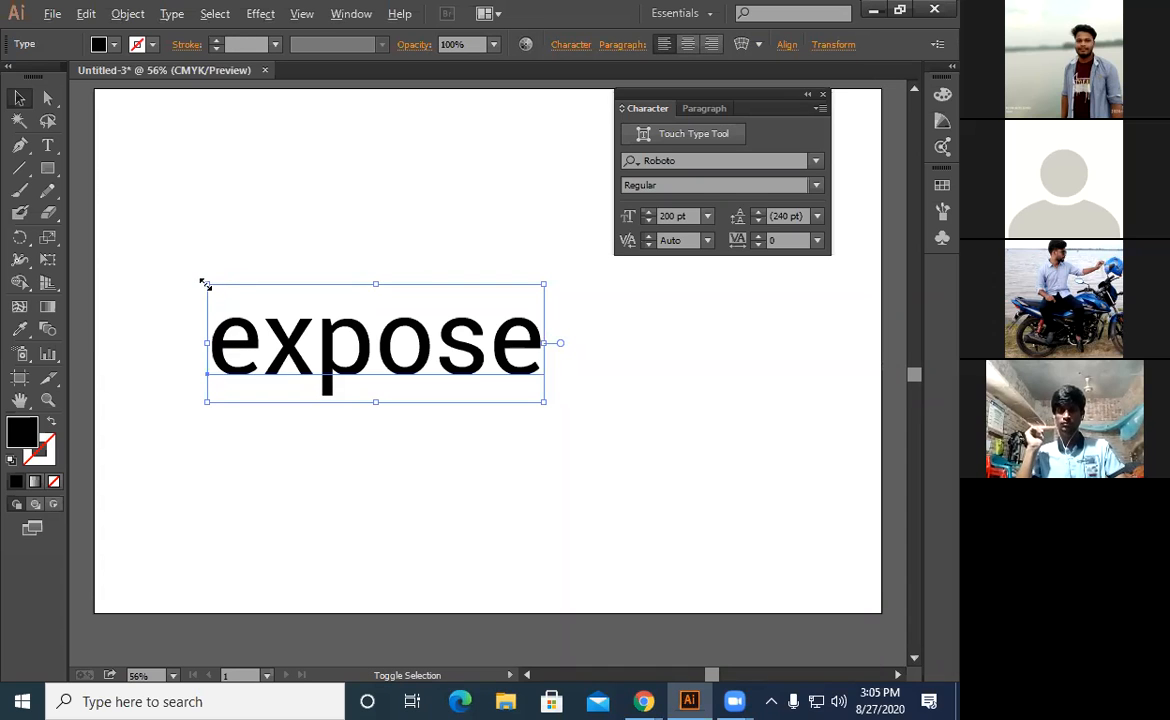
pyautogui.moveTo(204, 284); pyautogui.dragTo(415, 424)
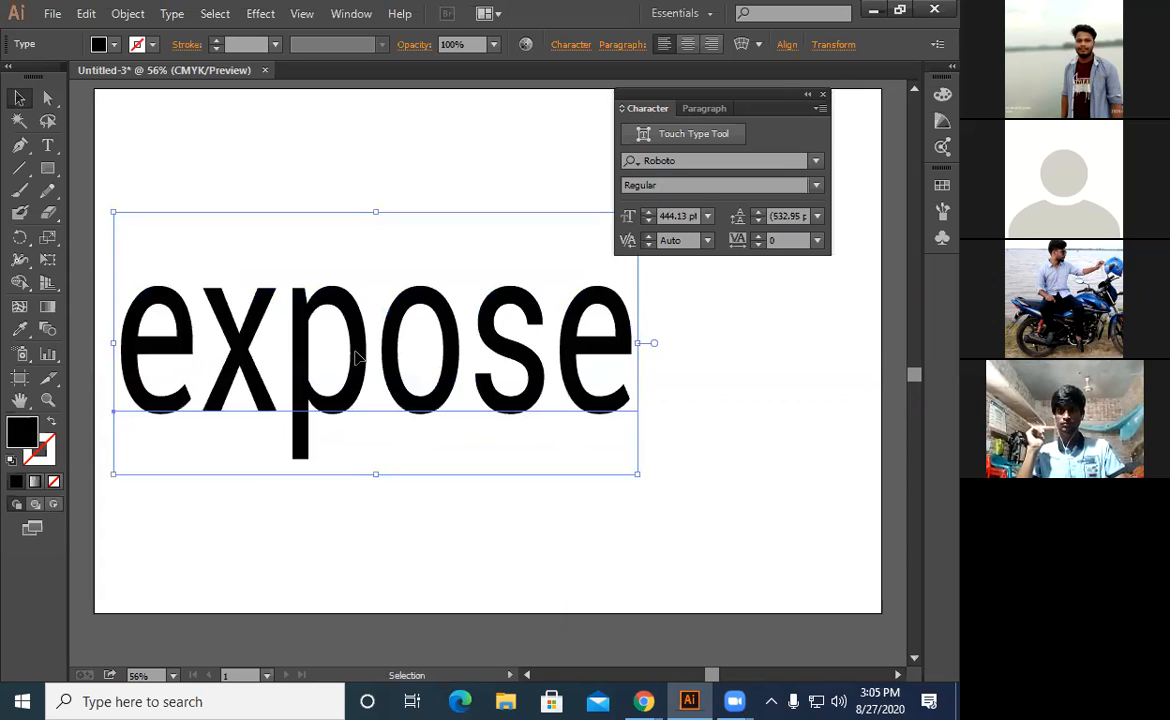
pyautogui.hotkey('ctrl', 'z')
pyautogui.moveTo(539, 398); pyautogui.dragTo(600, 420)
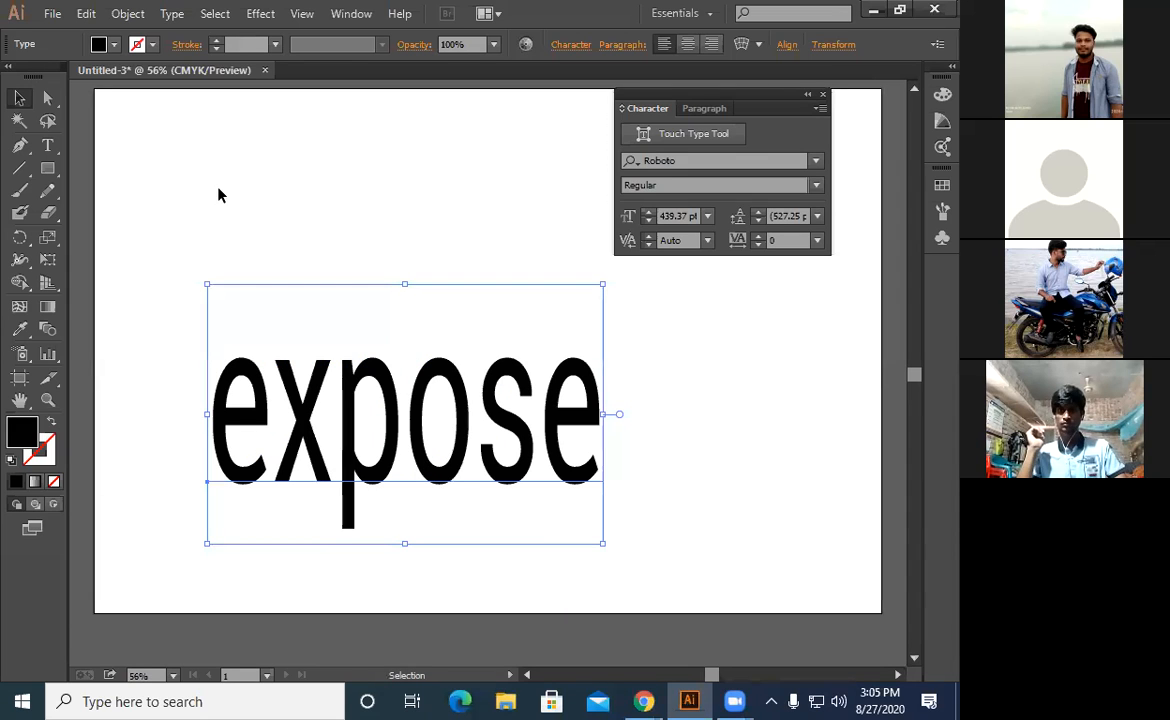
# Undo the non-proportional stretch of the word "expose"
pyautogui.press('a')
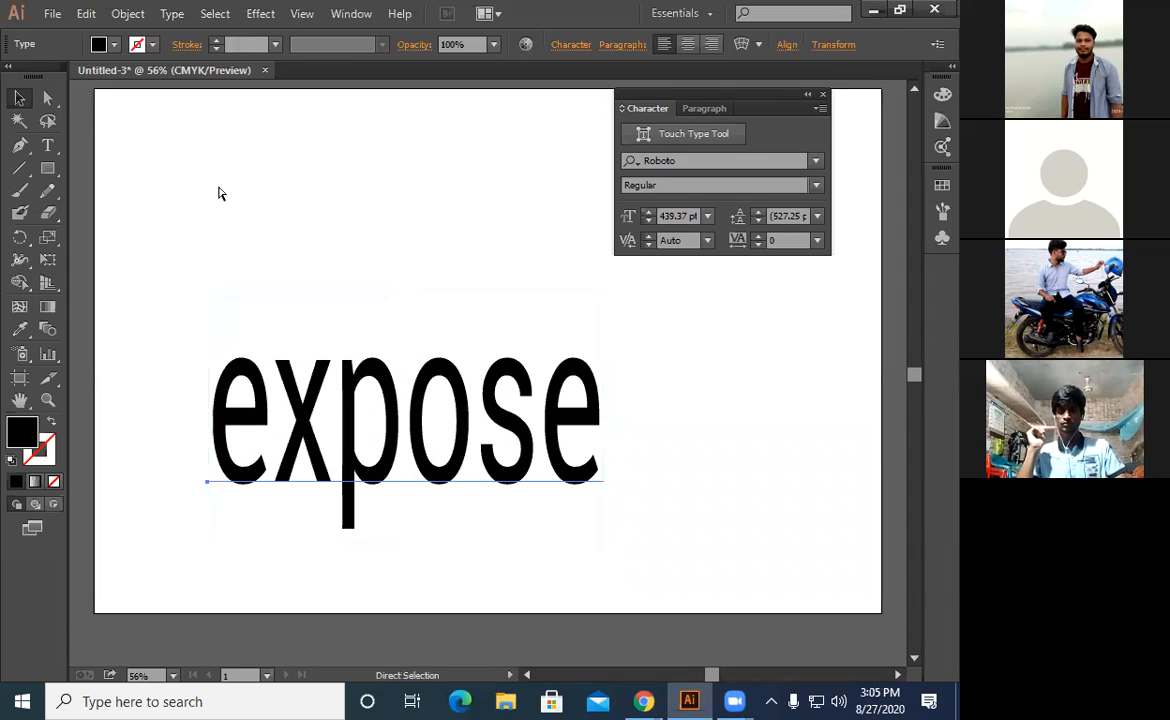
pyautogui.hotkey('ctrl', 'z')
pyautogui.hotkey('ctrl', 'z')
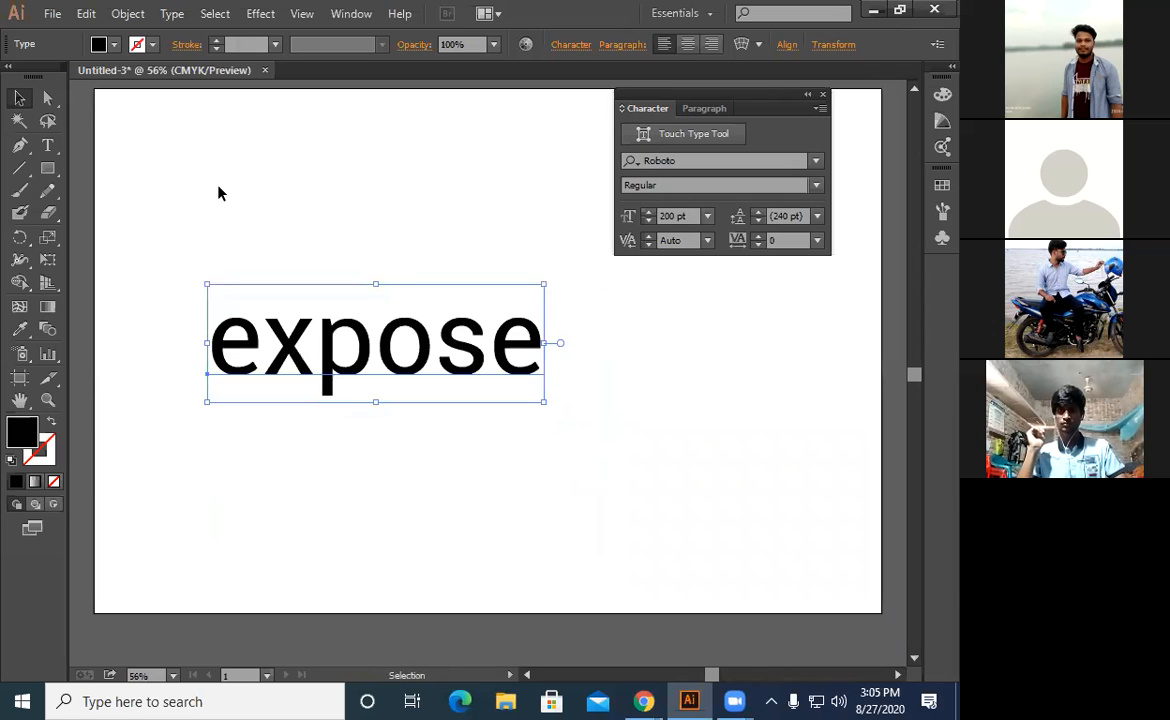
# Scale "expose" proportionally from its centre to a font size of about 216 pt and reposition it on the artboard
pyautogui.moveTo(410, 381); pyautogui.dragTo(486, 437)
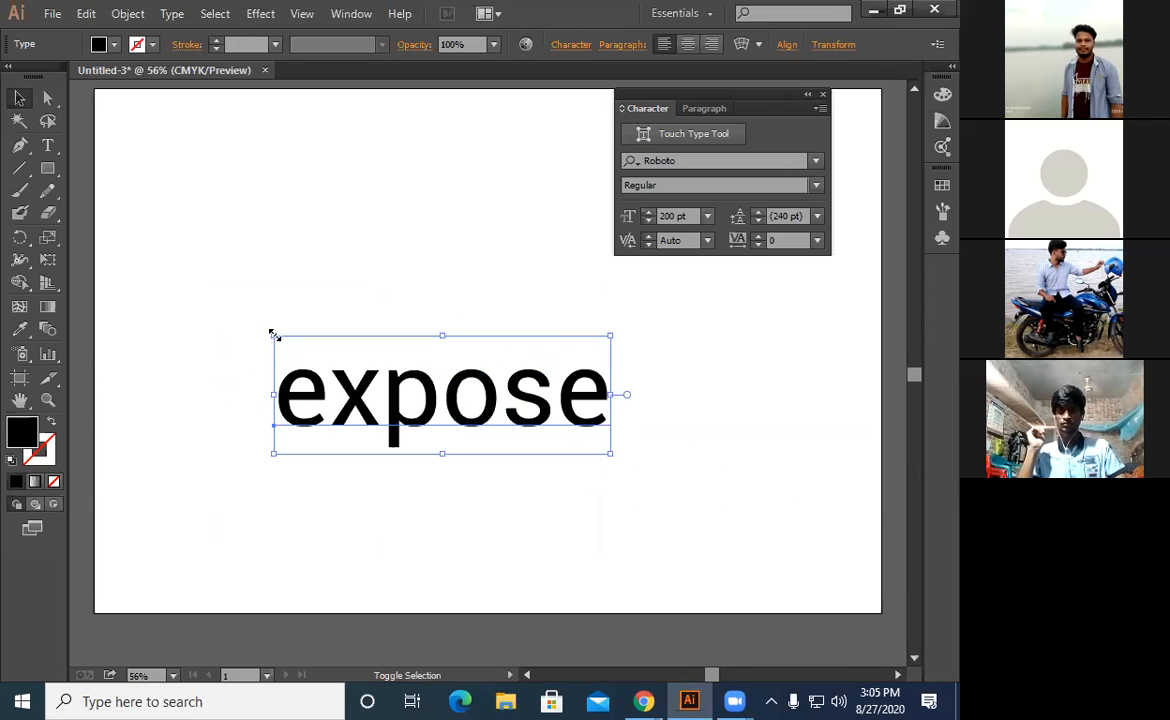
pyautogui.moveTo(272, 332); pyautogui.dragTo(160, 238)
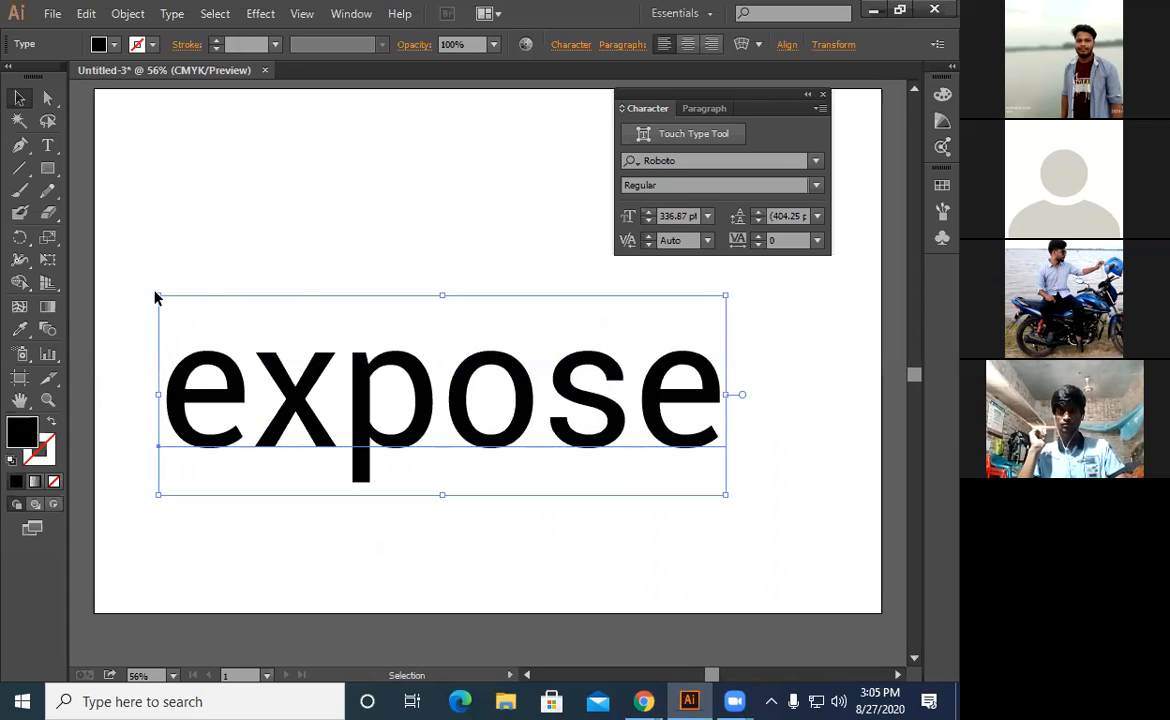
pyautogui.moveTo(167, 309); pyautogui.dragTo(183, 340)
pyautogui.moveTo(425, 378)
pyautogui.mouseDown()
pyautogui.moveTo(466, 418)
pyautogui.moveTo(428, 400)
pyautogui.mouseUp()
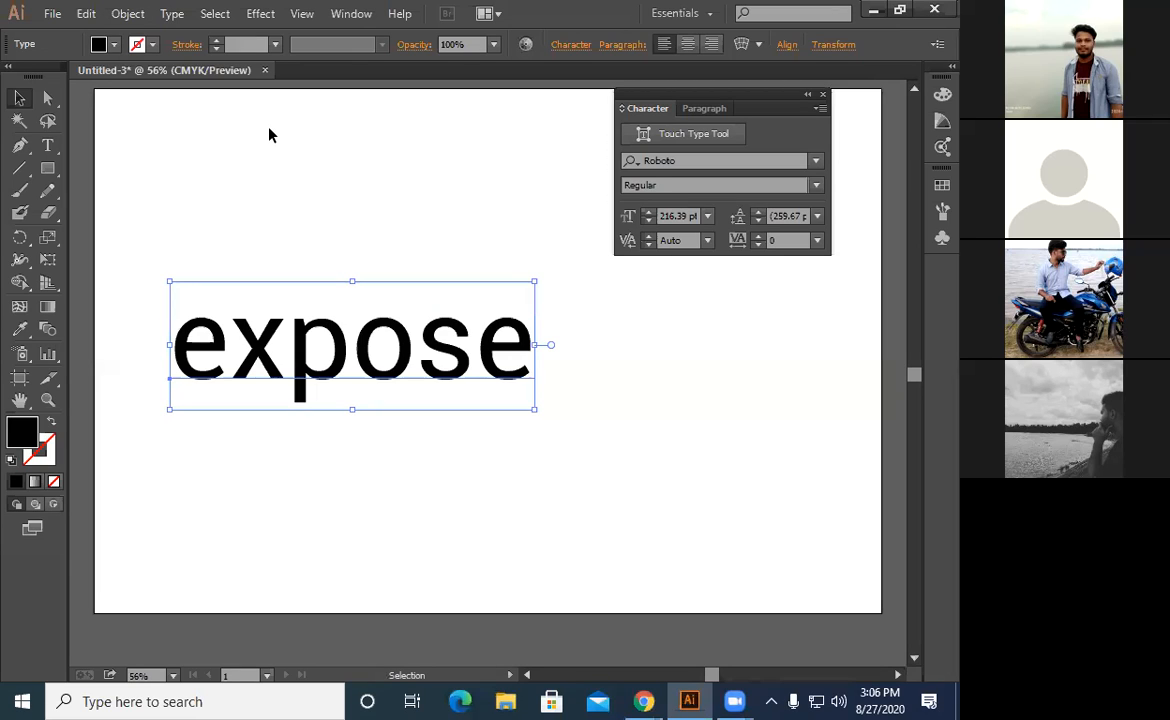
# Deselect and reselect the word "expose", and move it slightly up and to the right
pyautogui.click(352, 493)
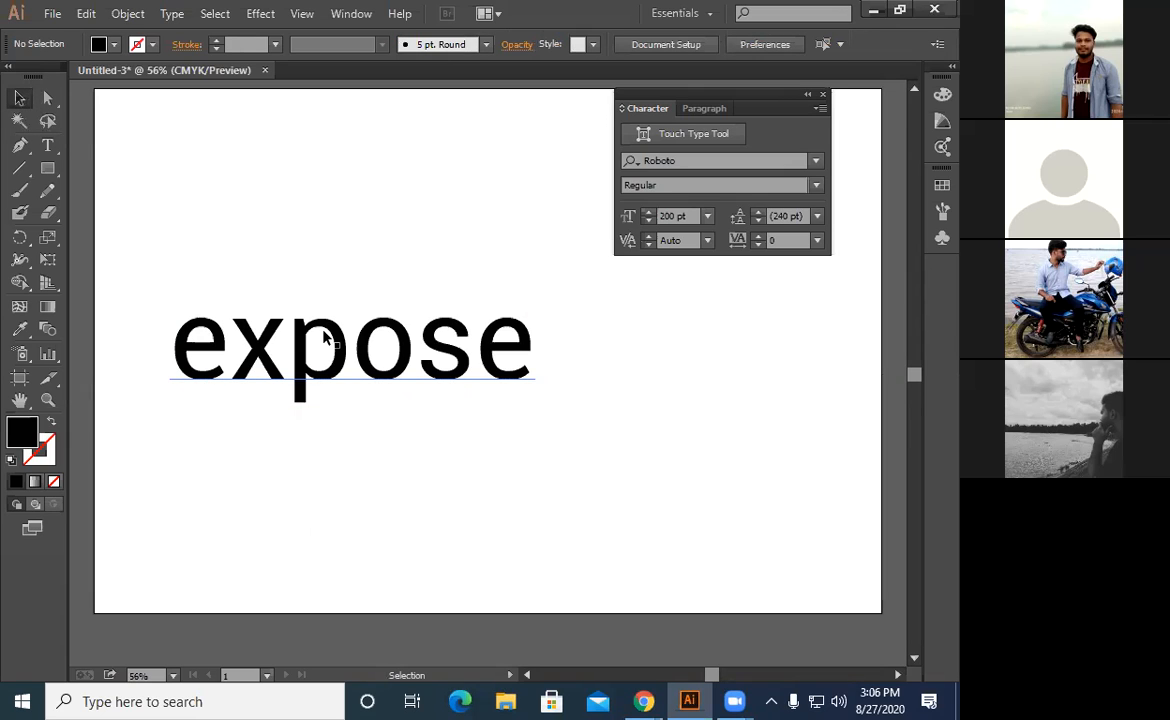
pyautogui.moveTo(136, 186); pyautogui.dragTo(520, 440)
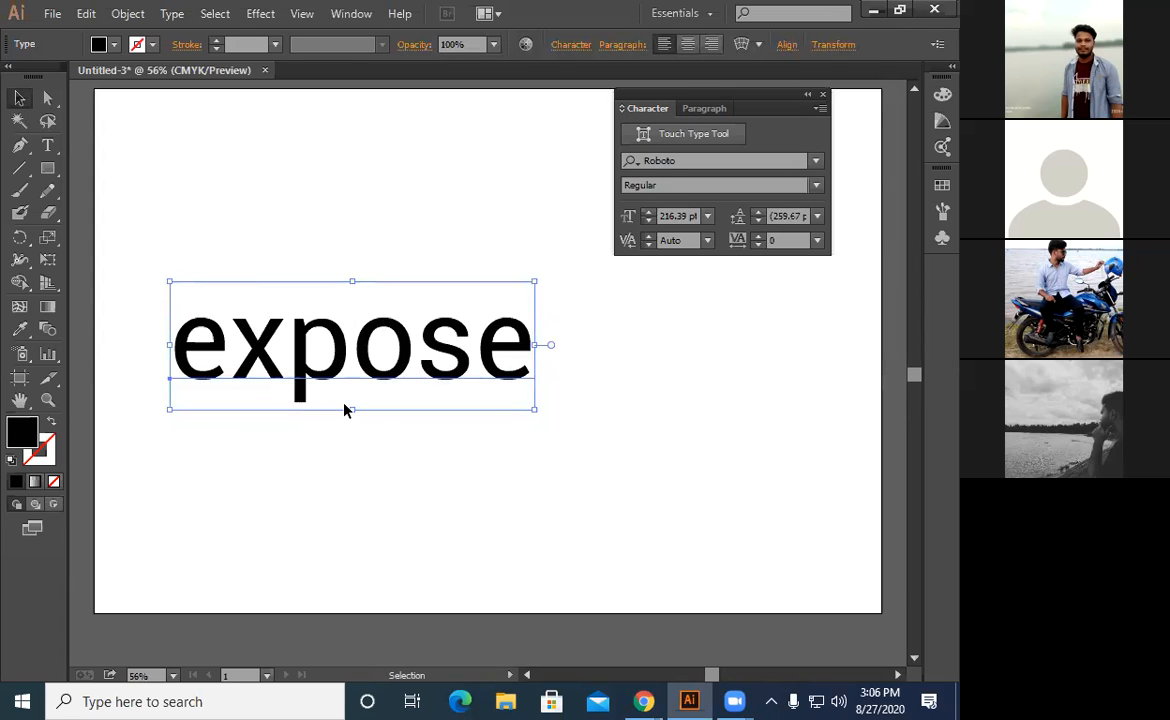
pyautogui.moveTo(443, 387); pyautogui.dragTo(481, 372)
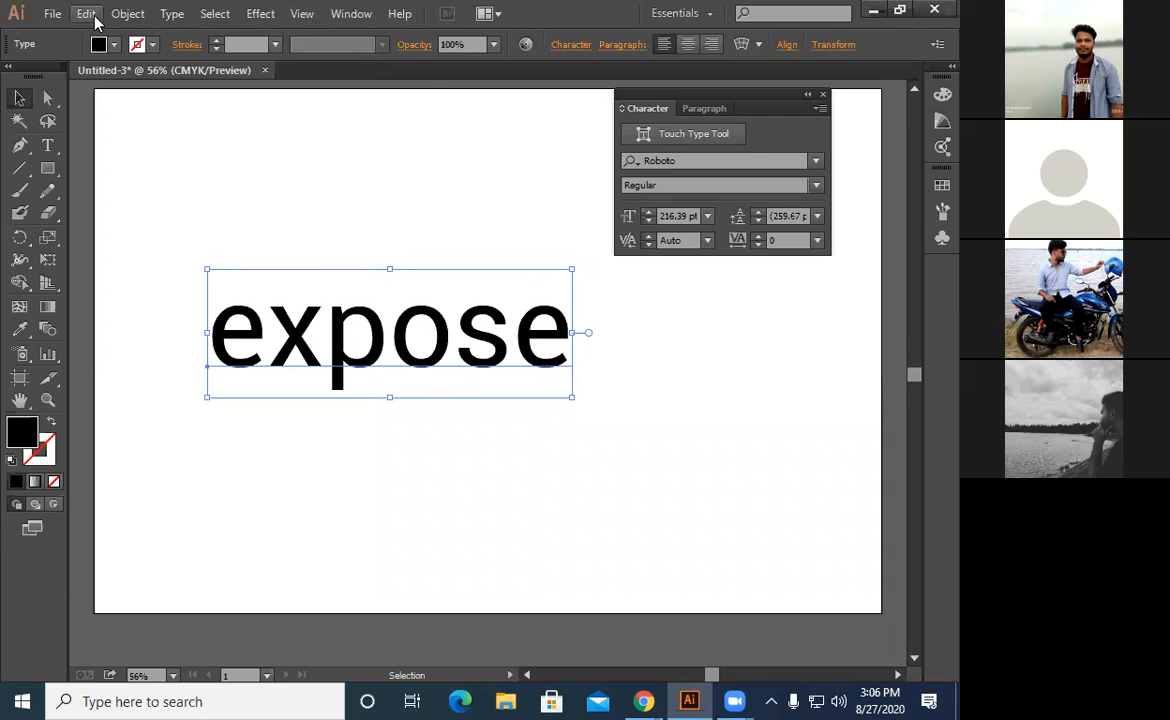
pyautogui.click(167, 16)
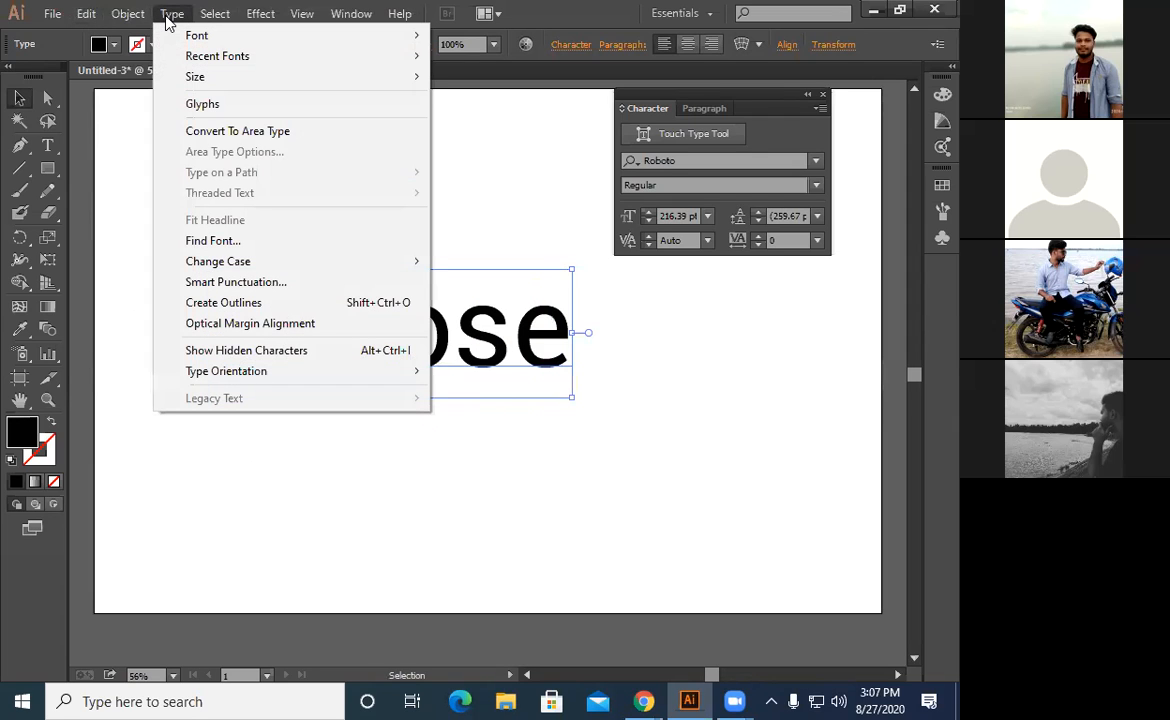
pyautogui.moveTo(290, 265)
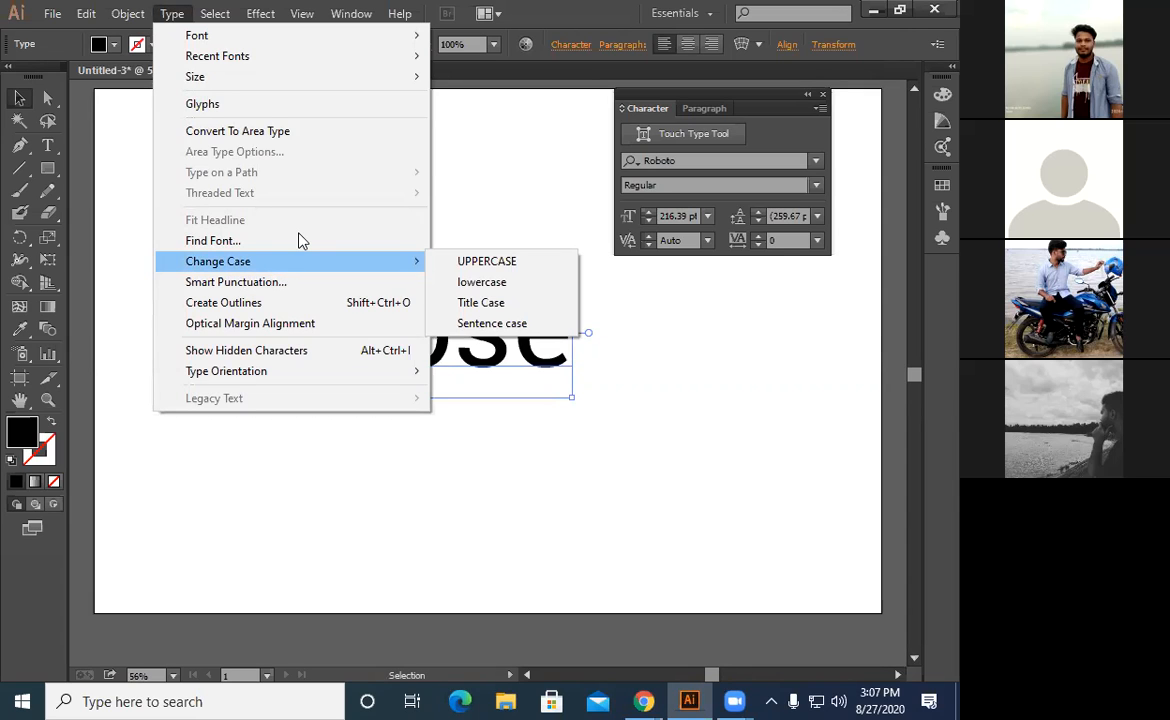
pyautogui.click(560, 447)
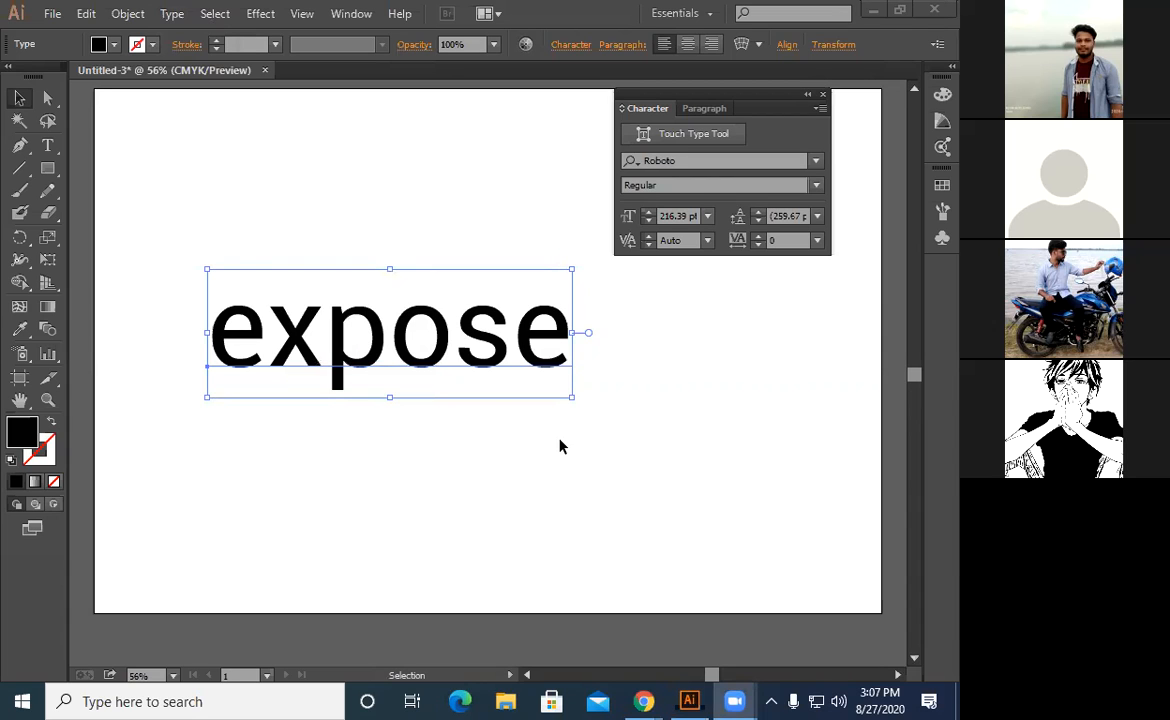
# Change the case of "expose" to UPPERCASE and shift the word slightly to the left
pyautogui.click(168, 14)
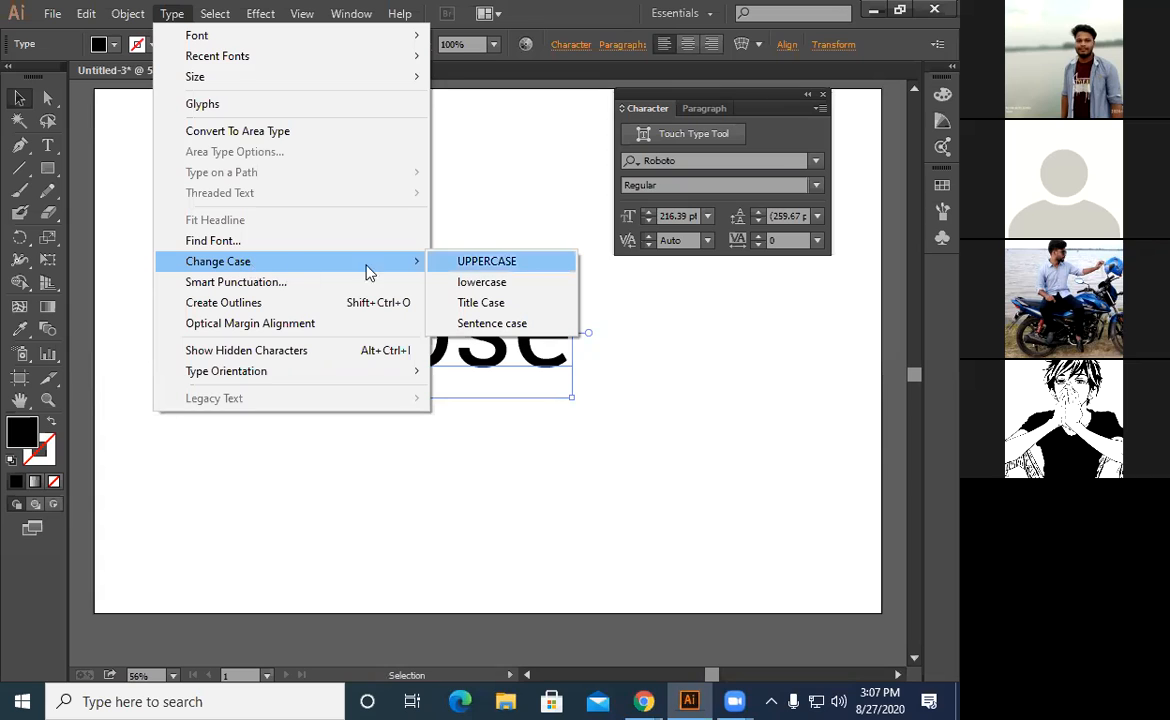
pyautogui.click(500, 264)
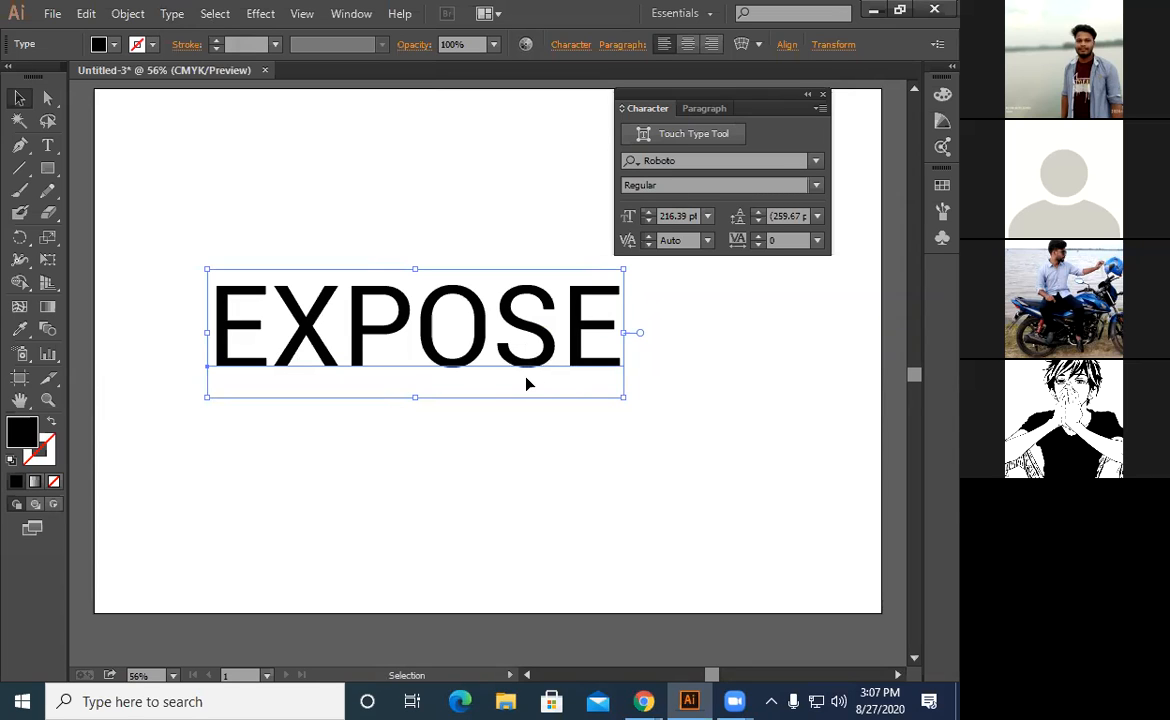
pyautogui.moveTo(525, 371); pyautogui.dragTo(445, 379)
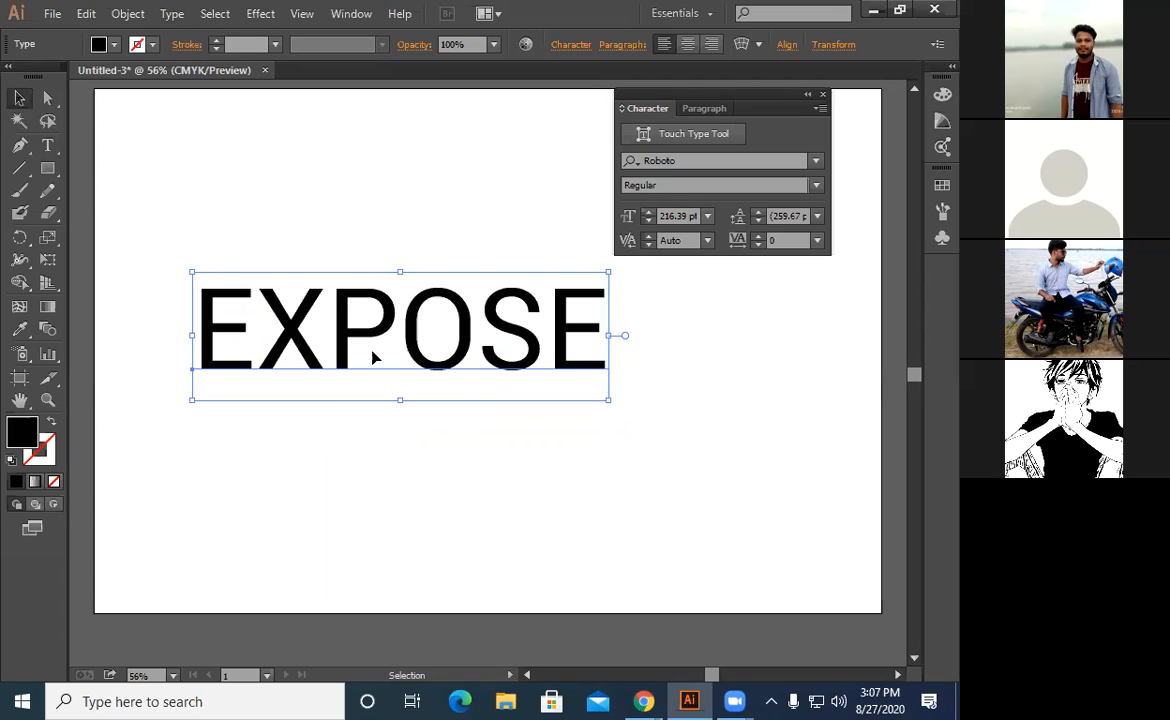
# Convert the text "EXPOSE" to outlines, ungroup it and reselect all the separate letters
pyautogui.rightClick(417, 358)
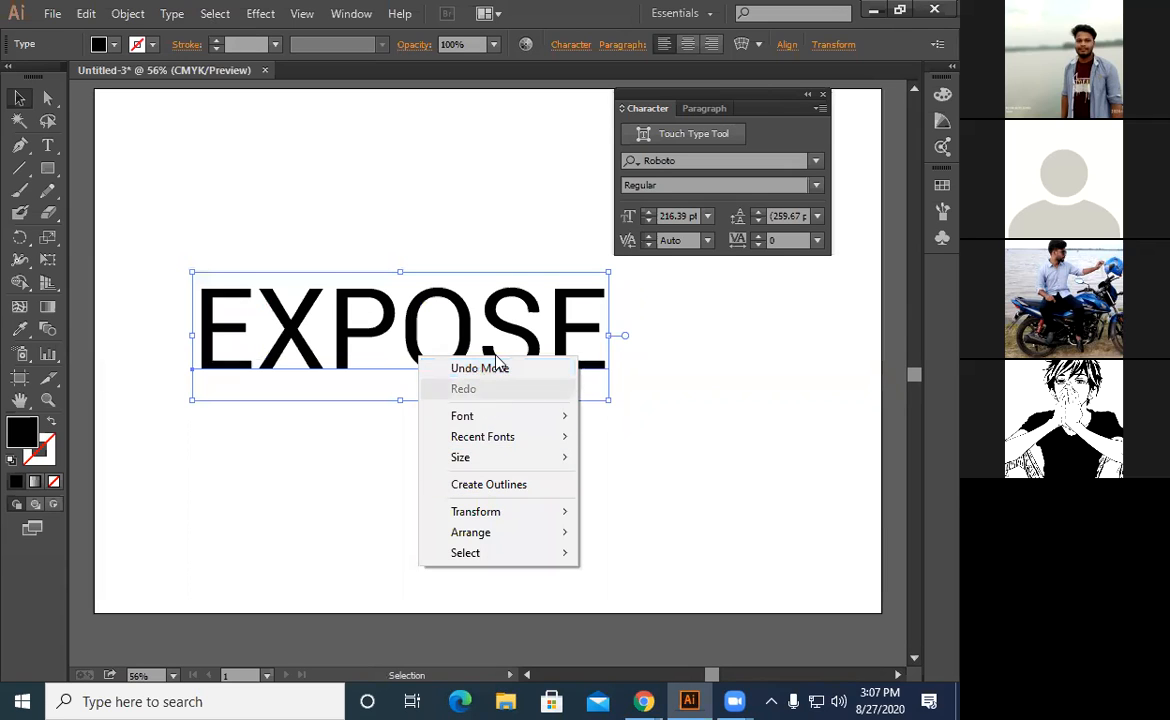
pyautogui.click(512, 487)
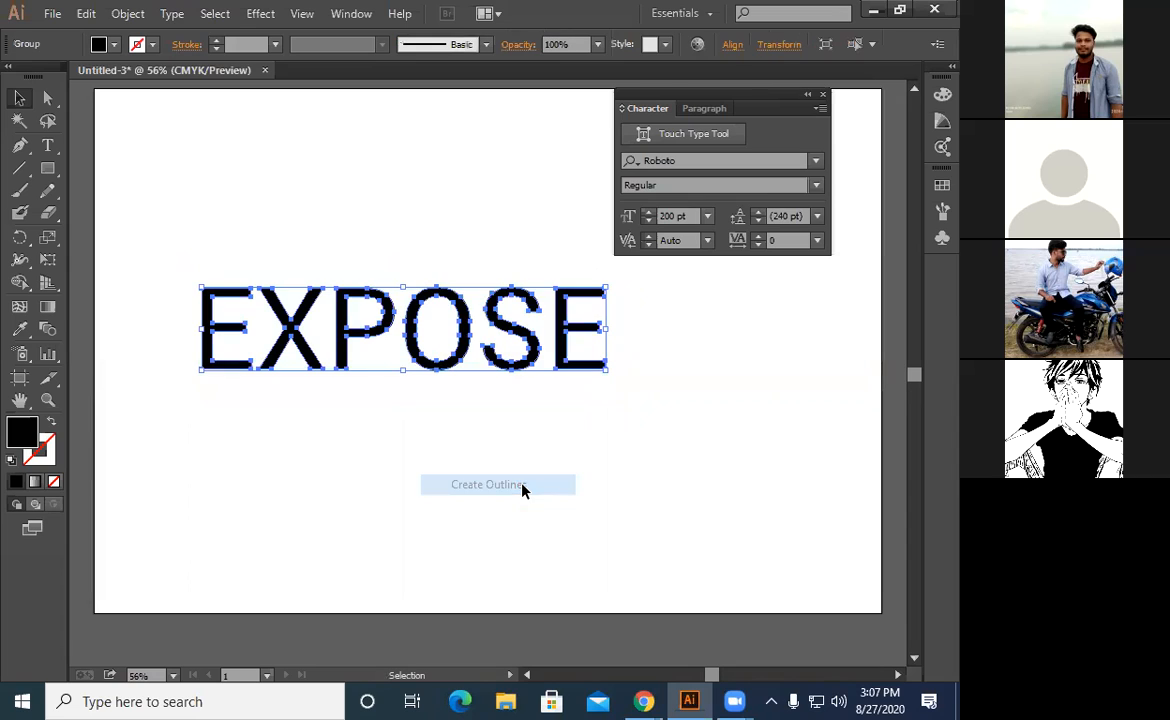
pyautogui.rightClick(446, 372)
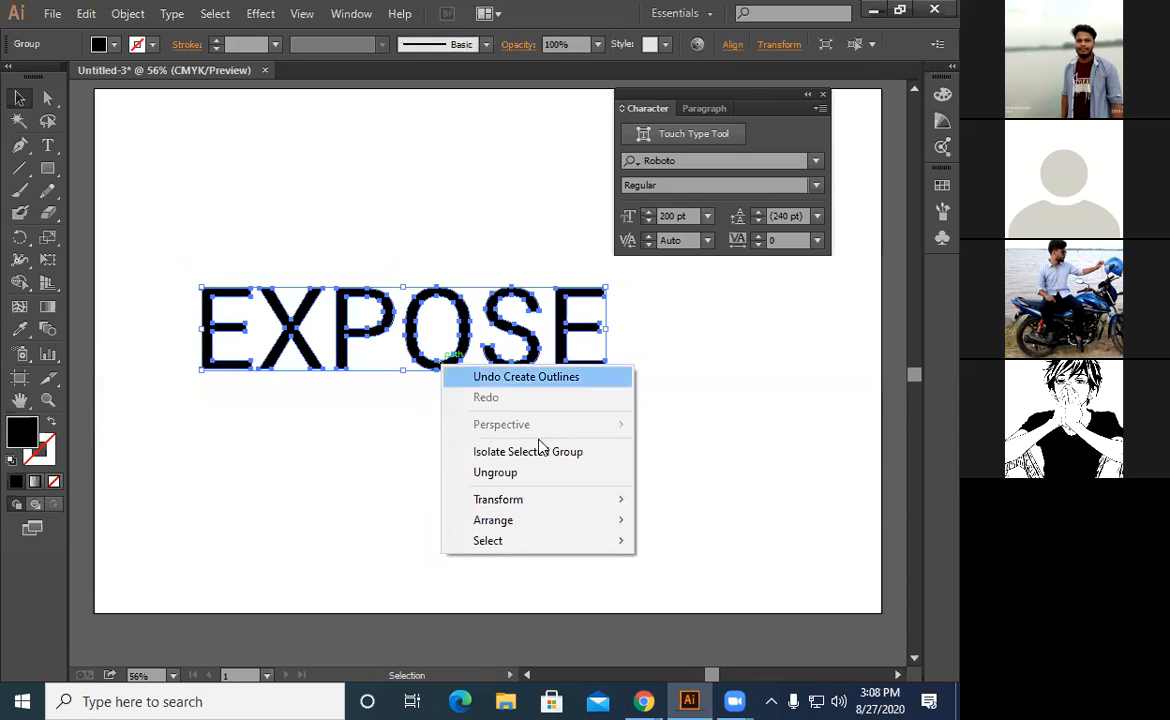
pyautogui.click(450, 477)
pyautogui.click(449, 489)
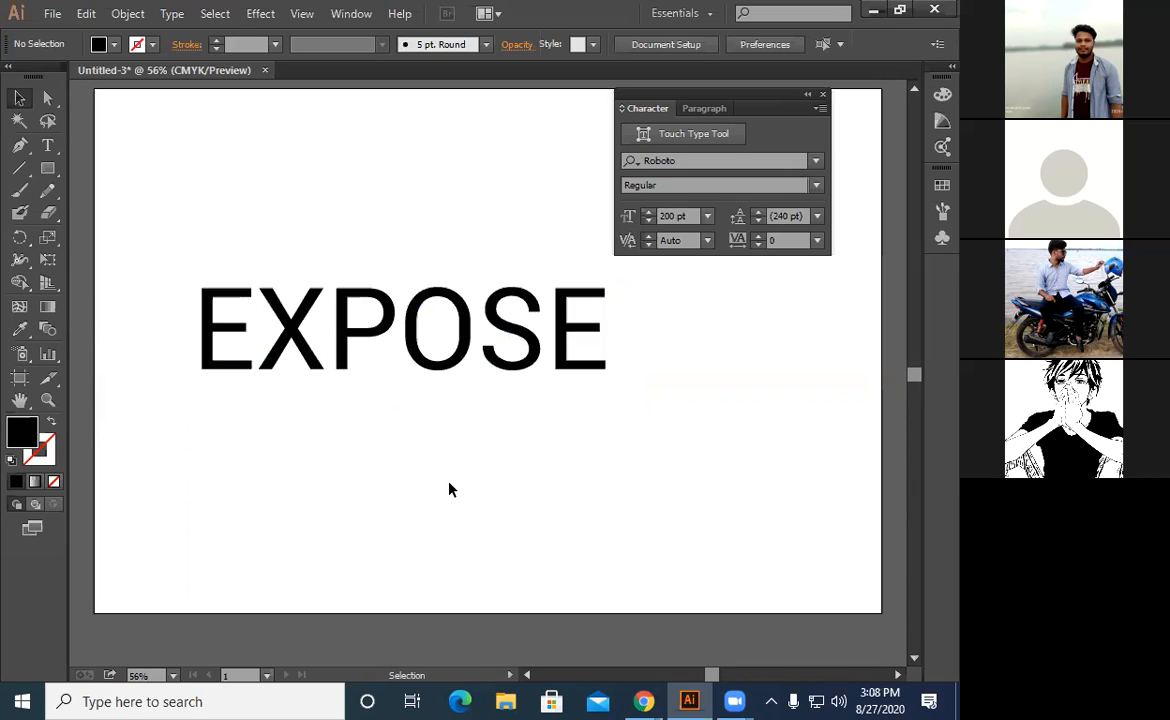
pyautogui.moveTo(138, 196); pyautogui.dragTo(582, 532)
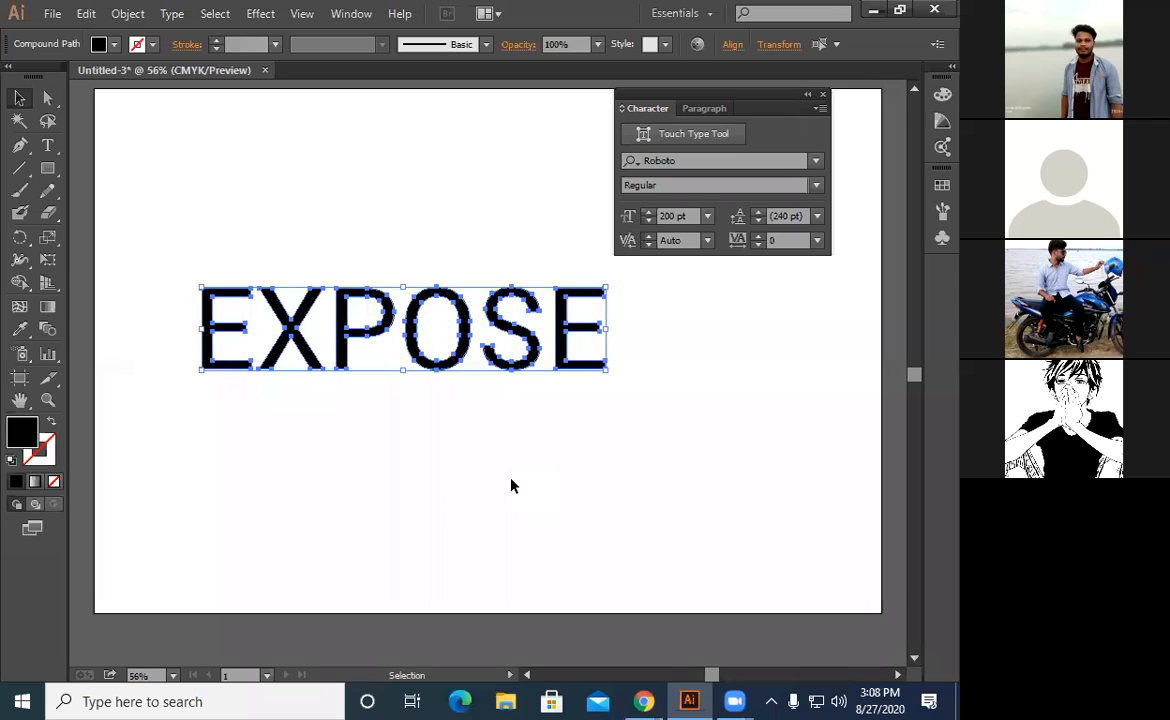
# Redo the downward moves of the separate letters O and P
pyautogui.hotkey('ctrl', 'shift', 'z')
pyautogui.hotkey('ctrl', 'shift', 'z')
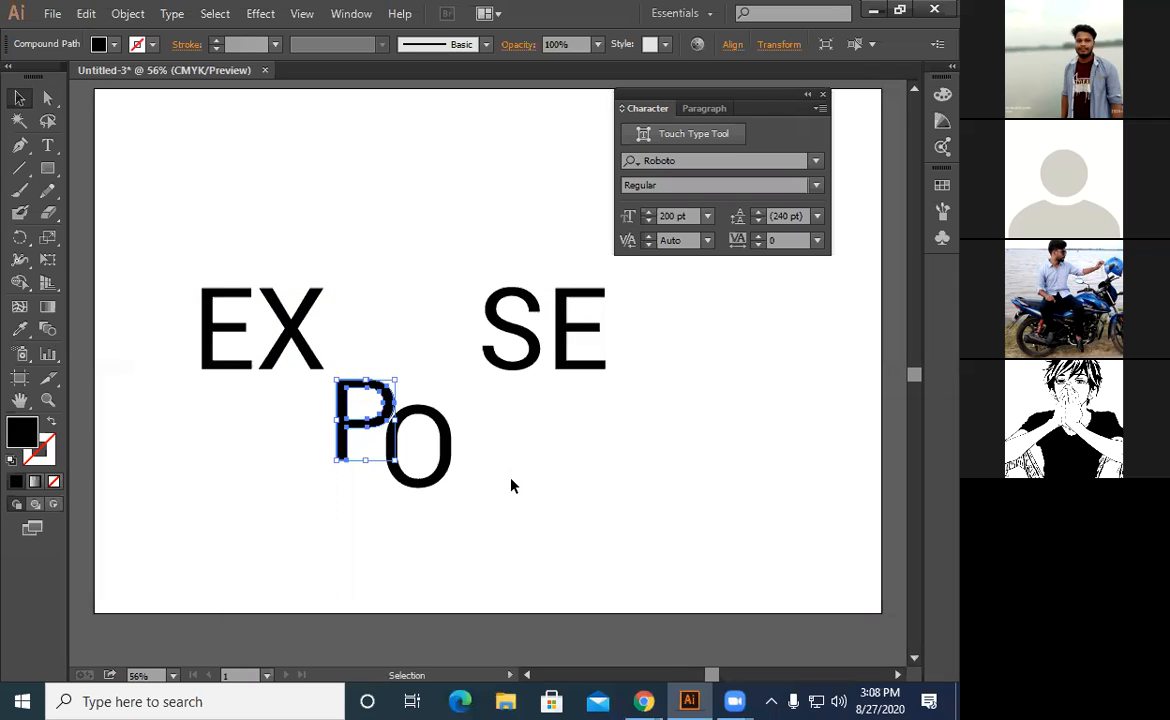
pyautogui.press('a')
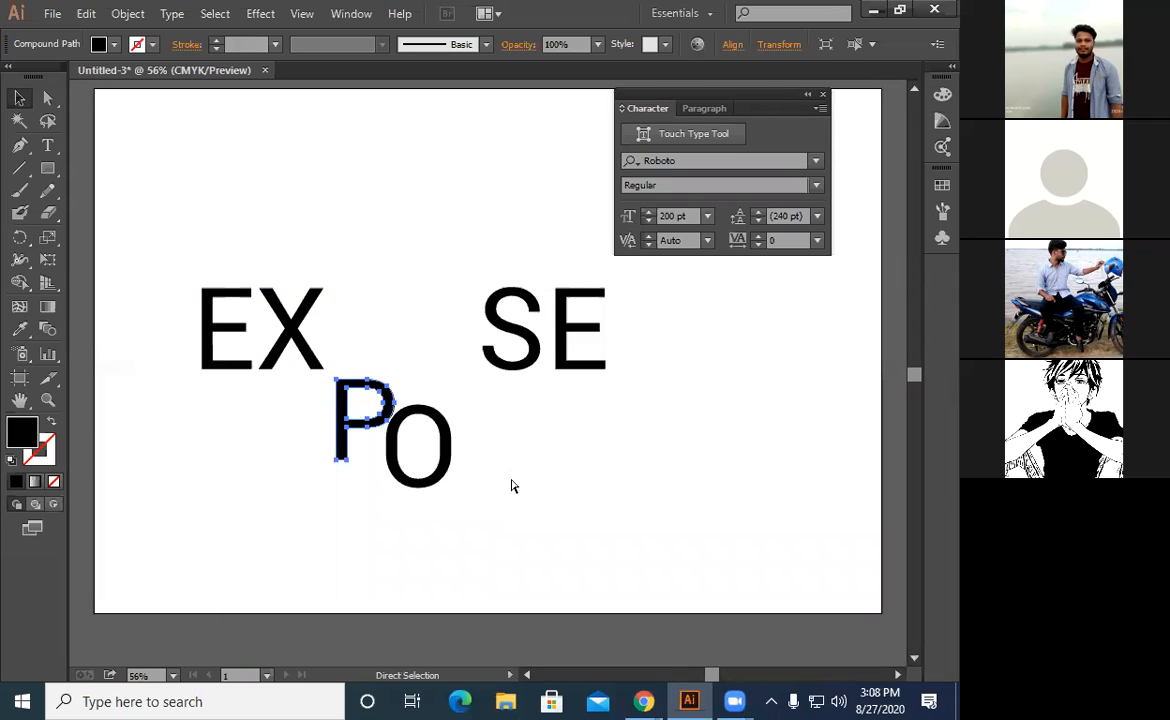
# Undo the letter moves, the ungrouping and the outline conversion of "EXPOSE"
pyautogui.hotkey('ctrl', 'z')
pyautogui.hotkey('ctrl', 'z')
pyautogui.press('v')
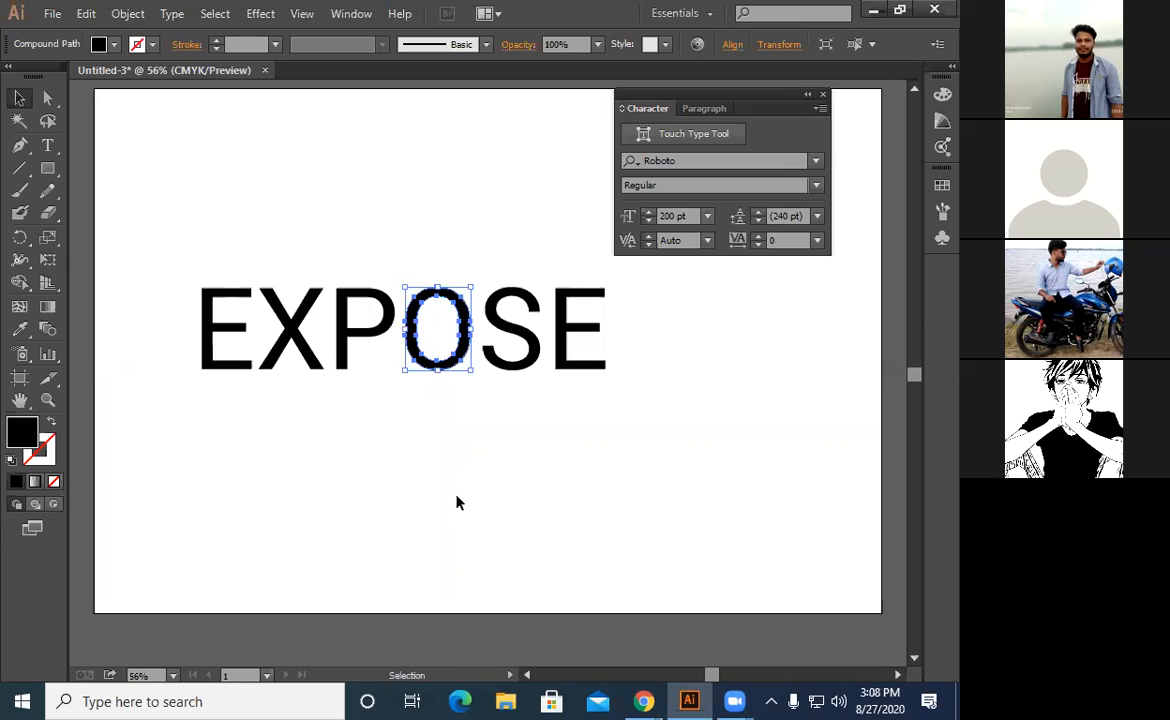
pyautogui.click(447, 531)
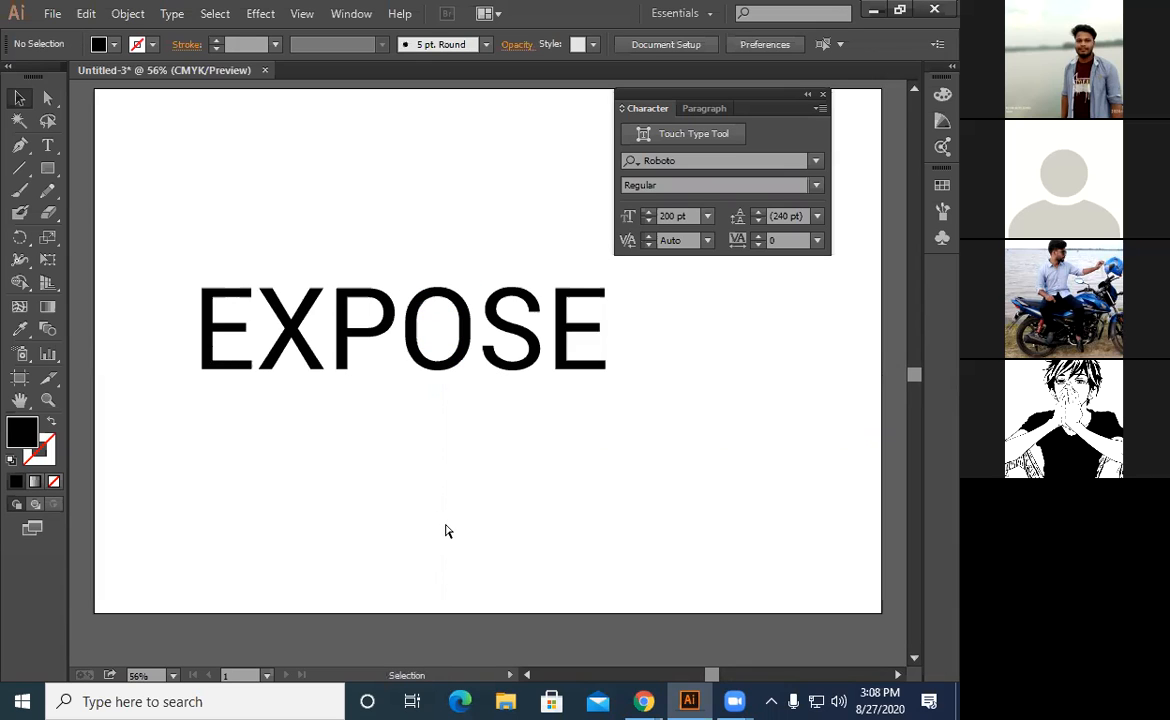
pyautogui.press('a')
pyautogui.press('v')
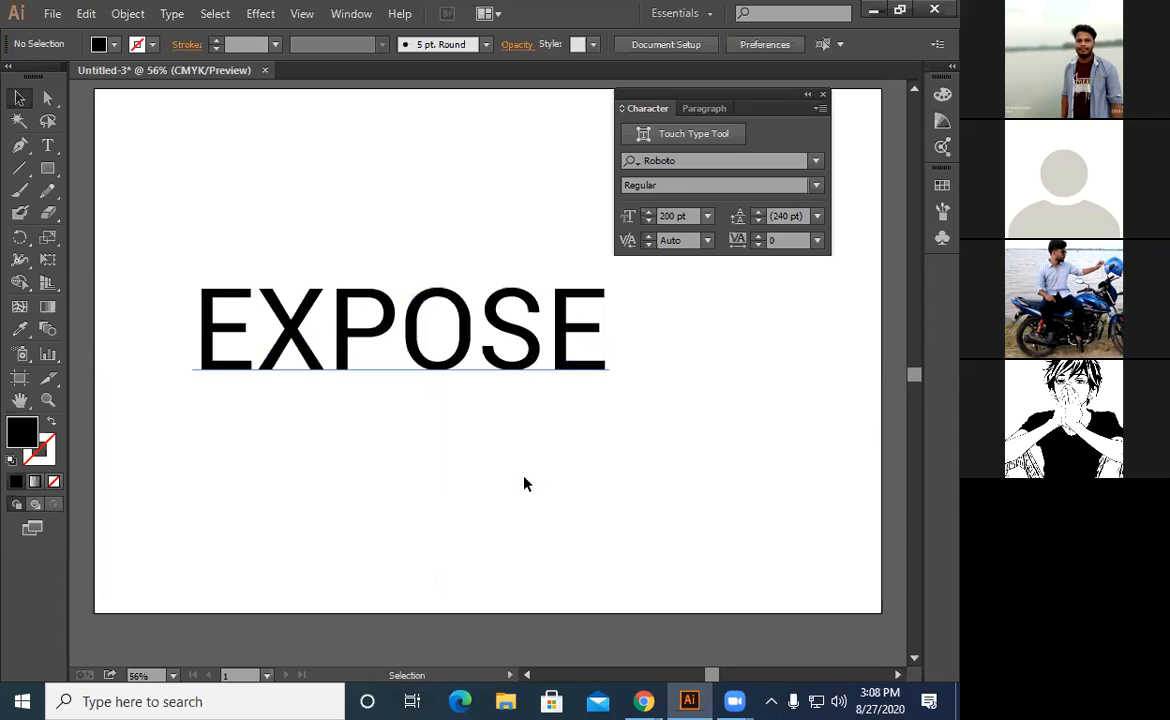
# Create outlines from the text "EXPOSE" and ungroup them into separate letters, leaving nothing selected
pyautogui.hotkey('ctrl', 'a')
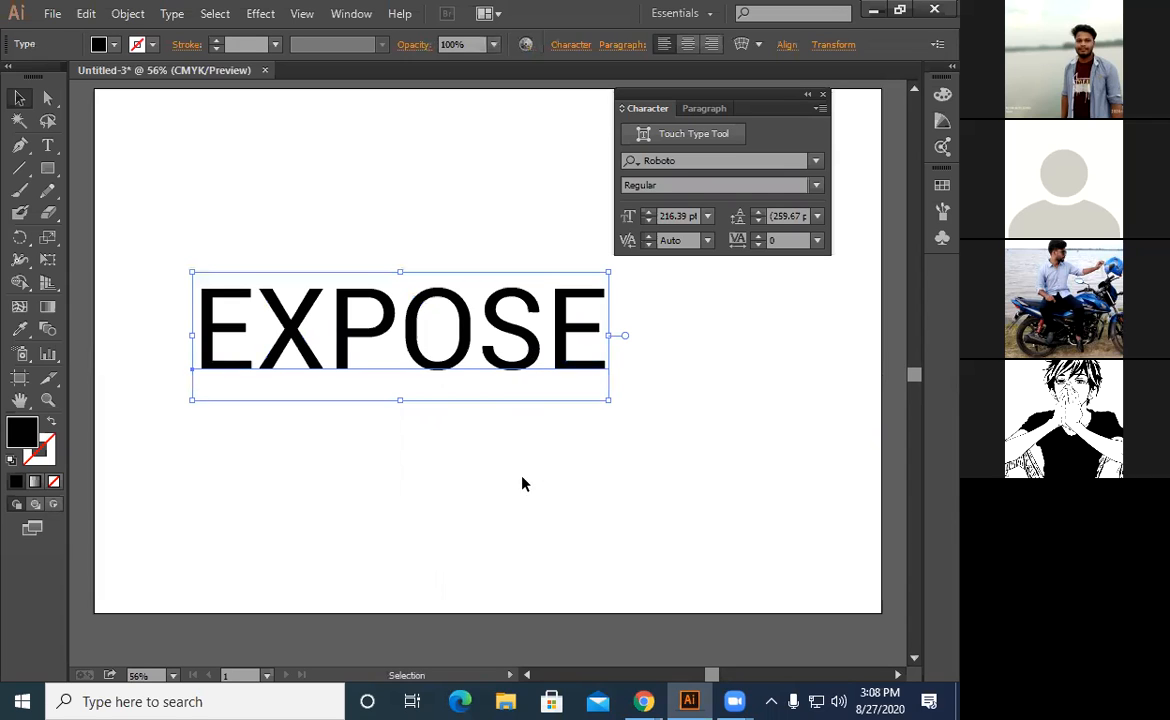
pyautogui.rightClick(423, 368)
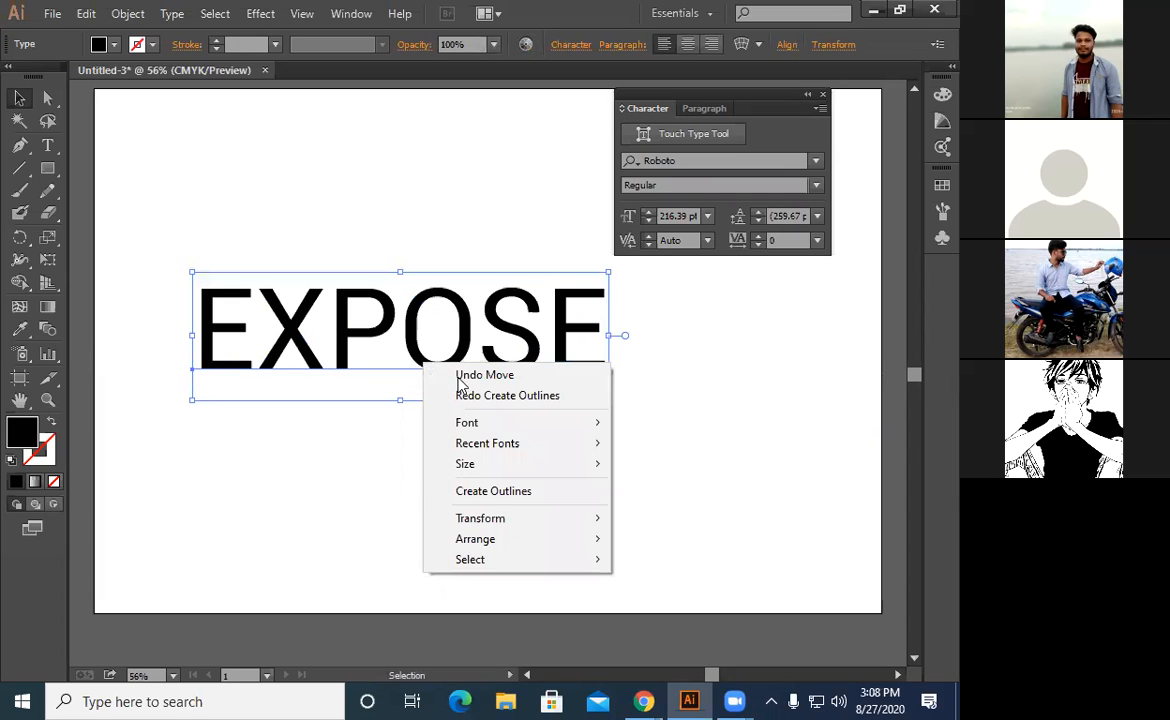
pyautogui.click(489, 496)
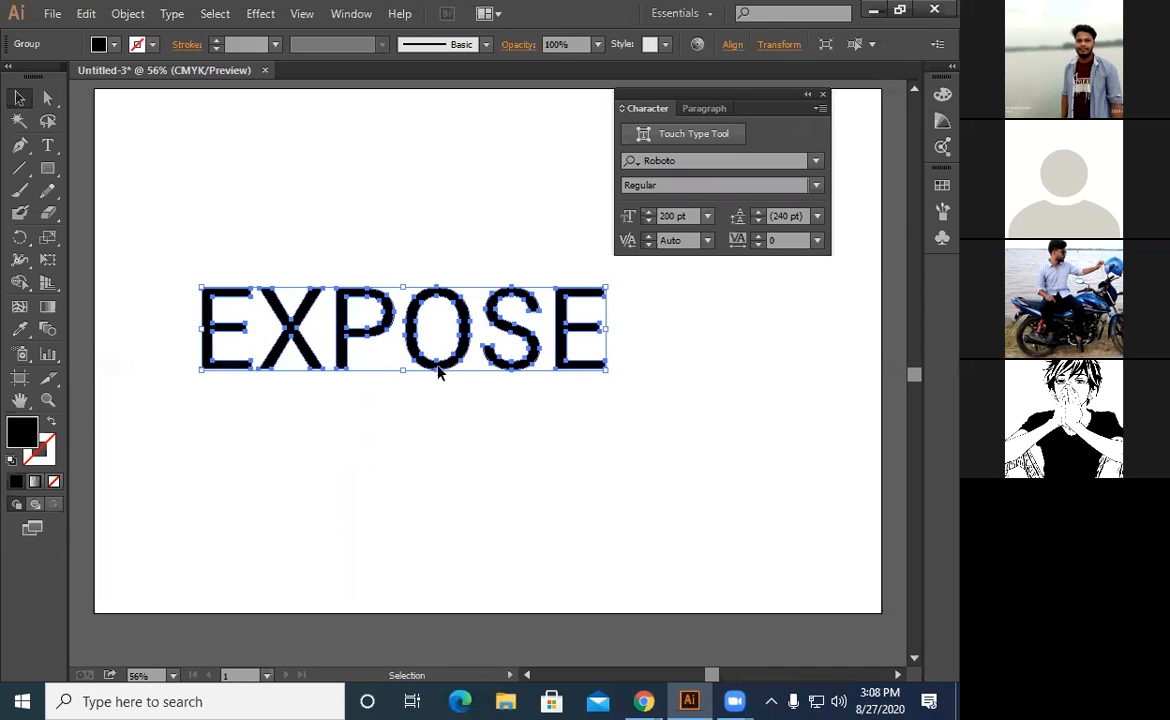
pyautogui.rightClick(444, 365)
pyautogui.click(540, 474)
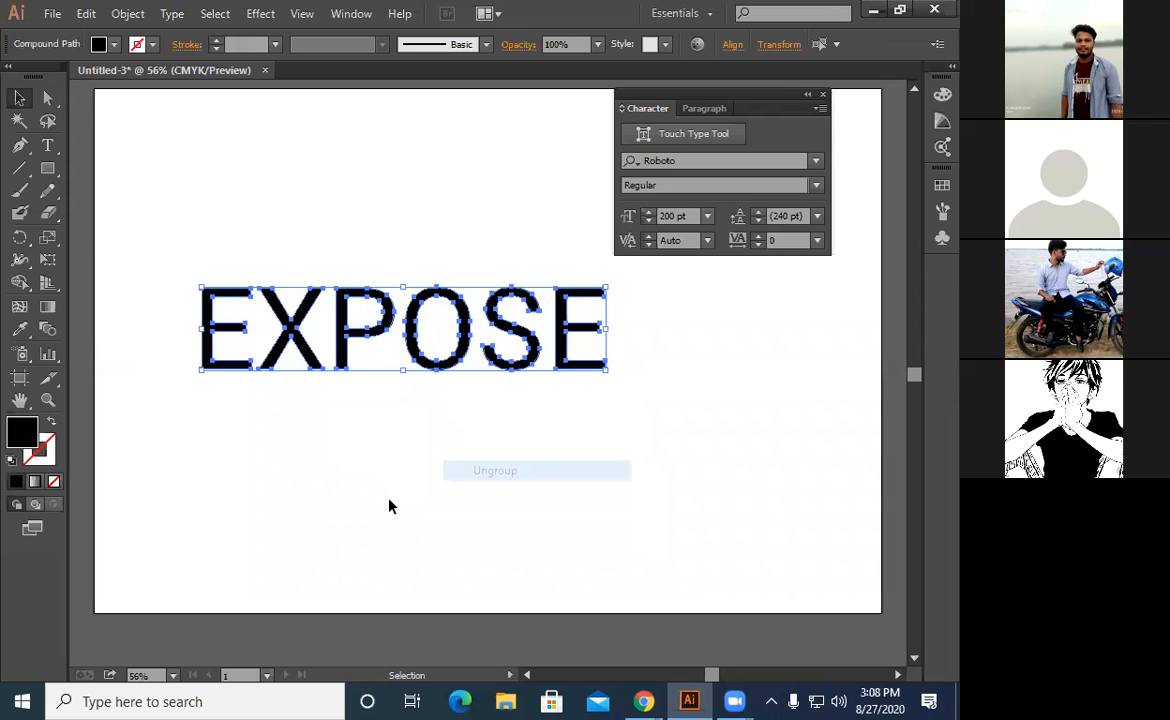
pyautogui.click(390, 507)
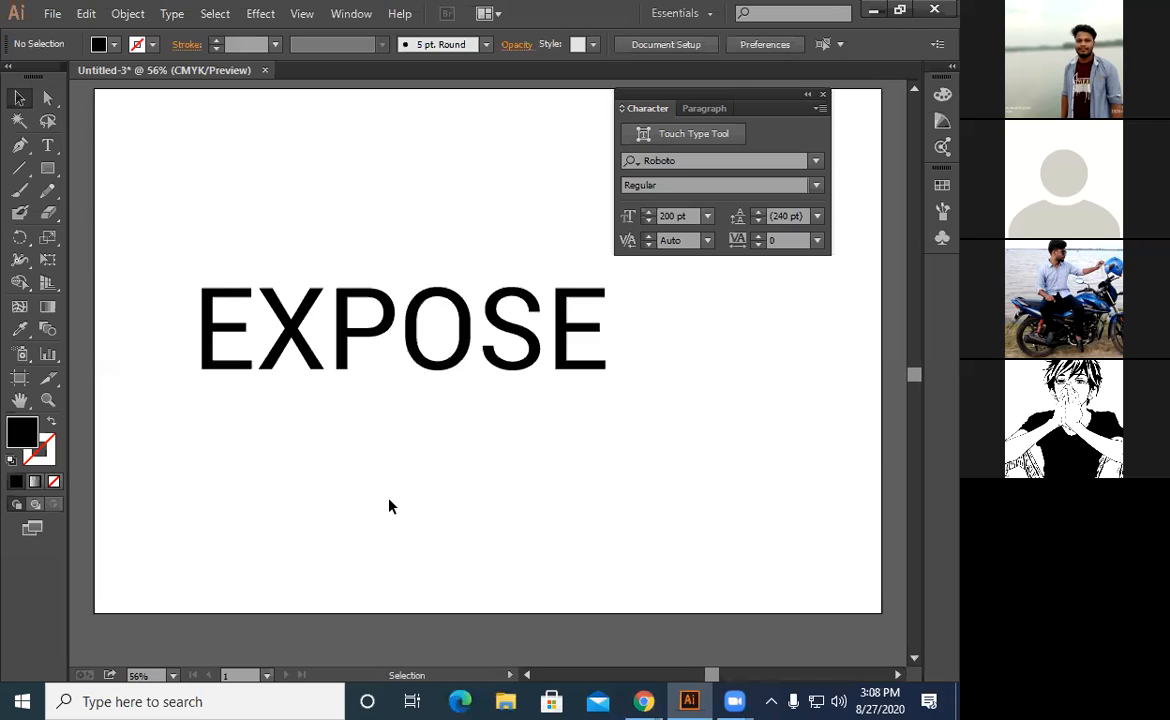
# Move all the letters of "EXPOSE" together down and to the right, and select only the letter S
pyautogui.moveTo(177, 247); pyautogui.dragTo(619, 400)
pyautogui.click(572, 507)
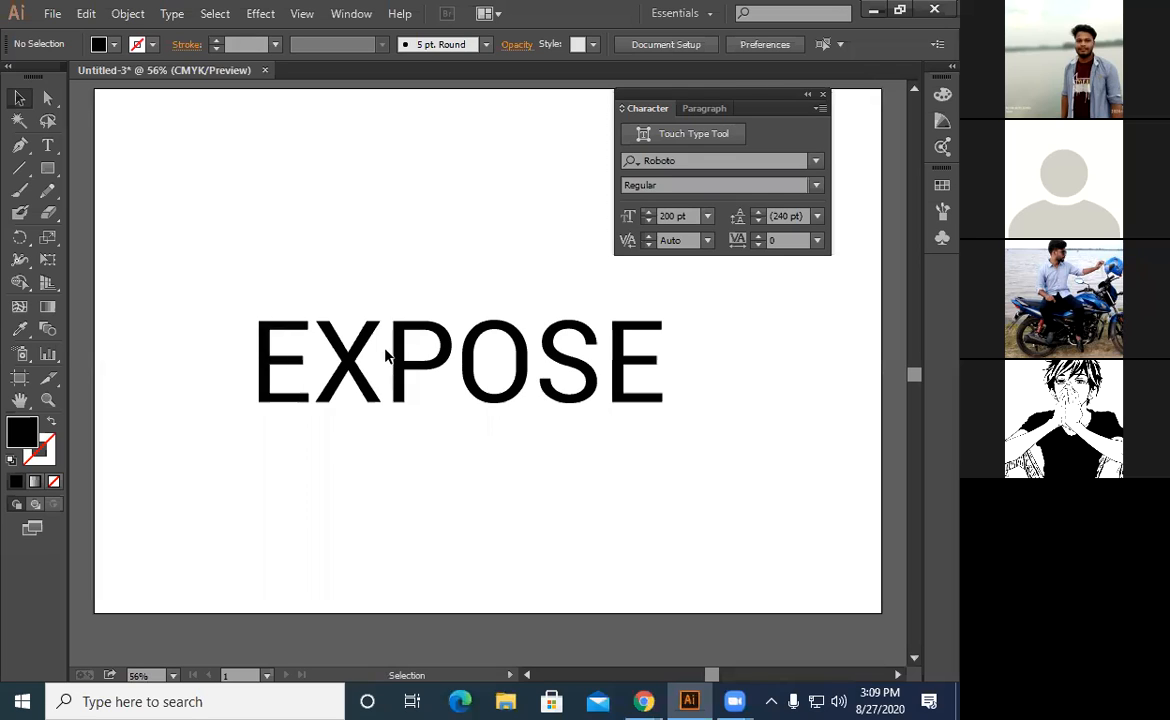
pyautogui.click(591, 379)
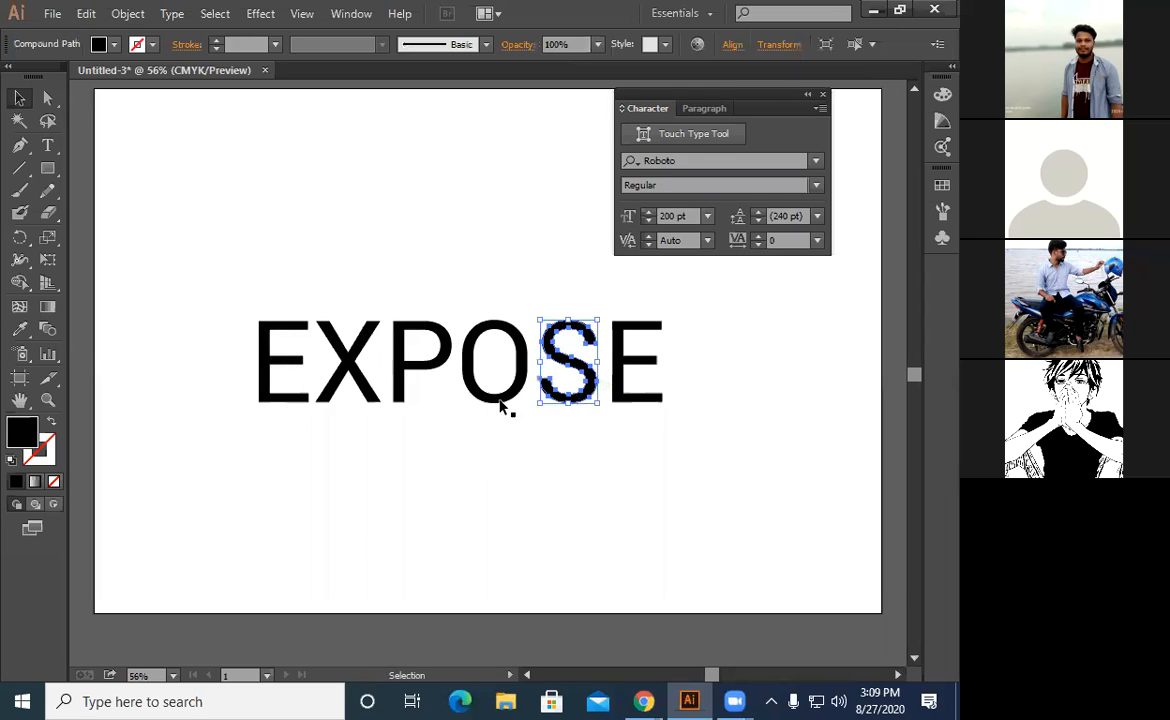
# Enter and leave isolation of the letter O, and move the O about 158 px up out of the word
pyautogui.doubleClick(494, 401)
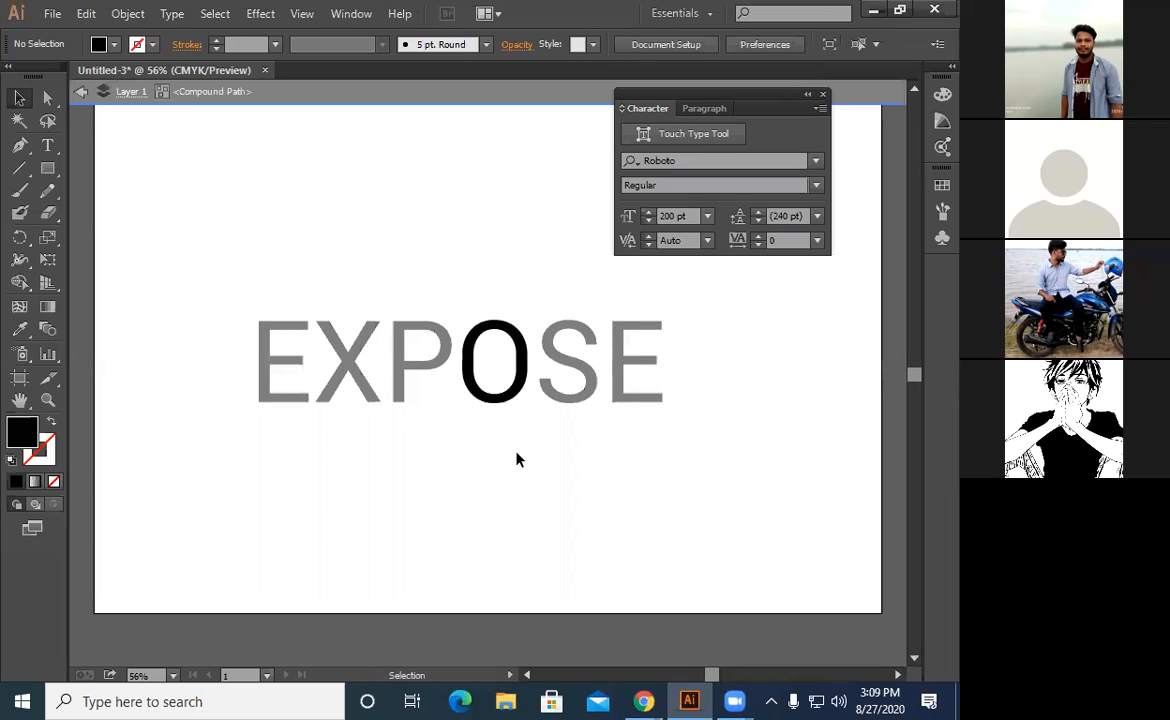
pyautogui.doubleClick(486, 405)
pyautogui.moveTo(488, 404); pyautogui.dragTo(487, 320)
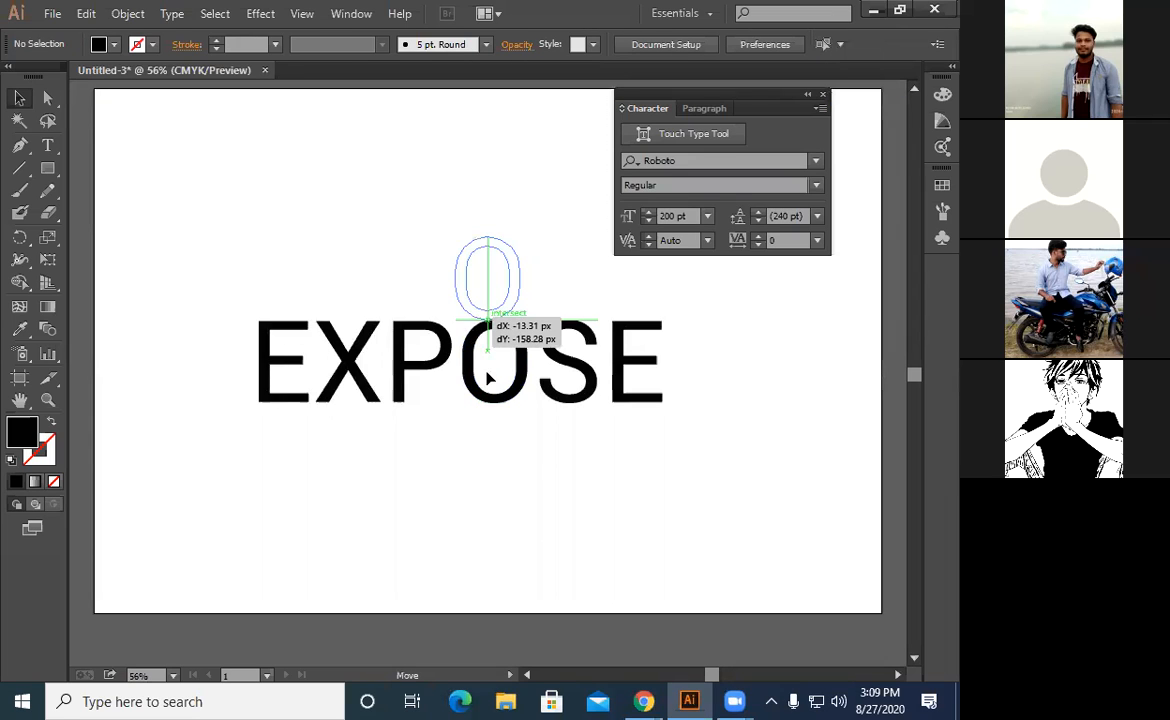
# Undo the moves of the letter O and of the whole word, and clear the selection
pyautogui.hotkey('ctrl', 'z')
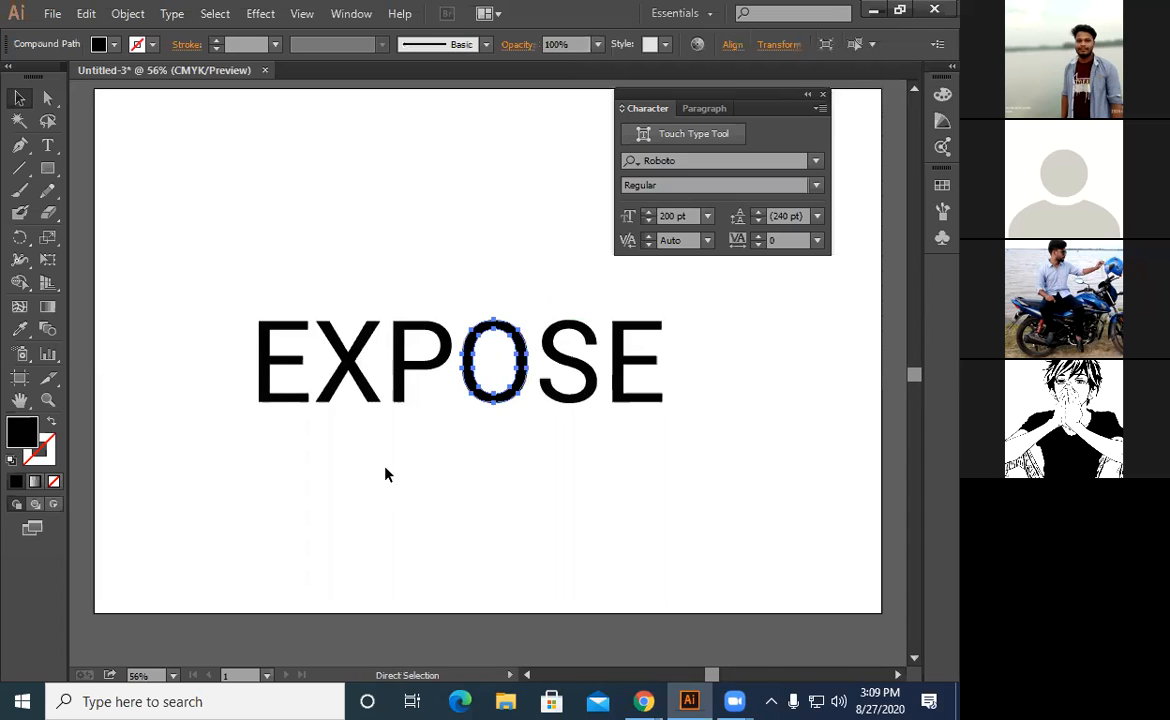
pyautogui.hotkey('ctrl', 'z')
pyautogui.click(141, 373)
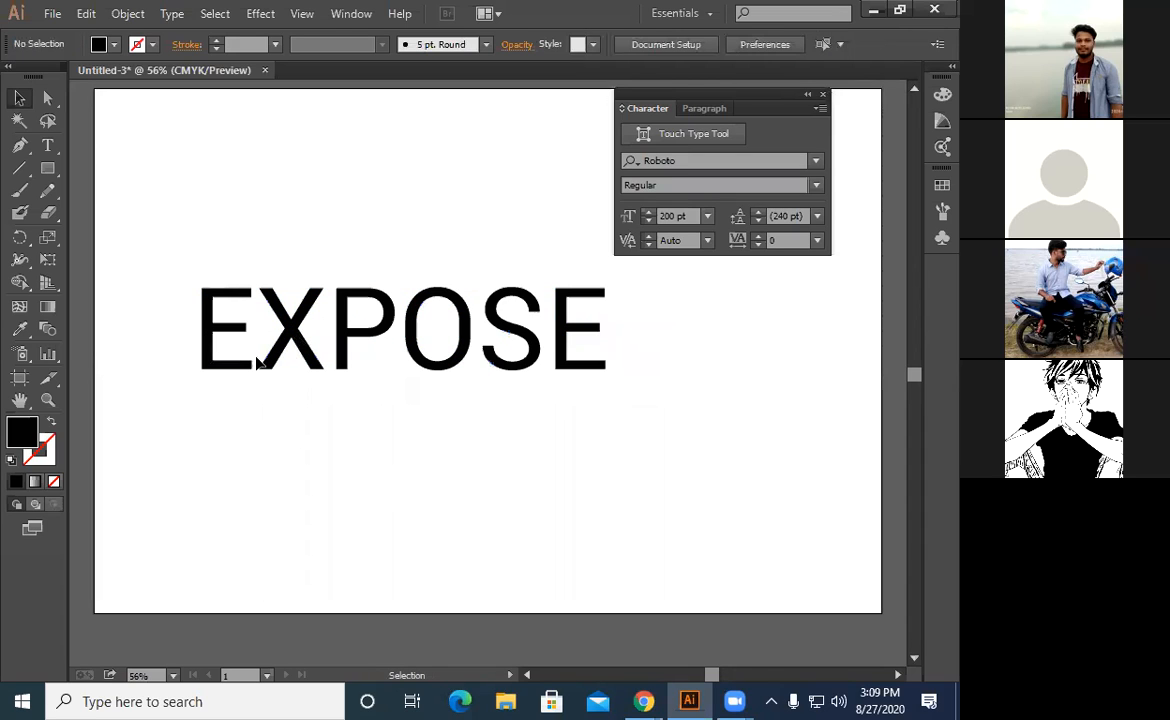
# Move all the letters of "EXPOSE" together down and to the right towards the artboard's centre, and clear the selection
pyautogui.click(272, 314)
pyautogui.moveTo(175, 277); pyautogui.dragTo(617, 434)
pyautogui.hotkey('ctrl', 'z')
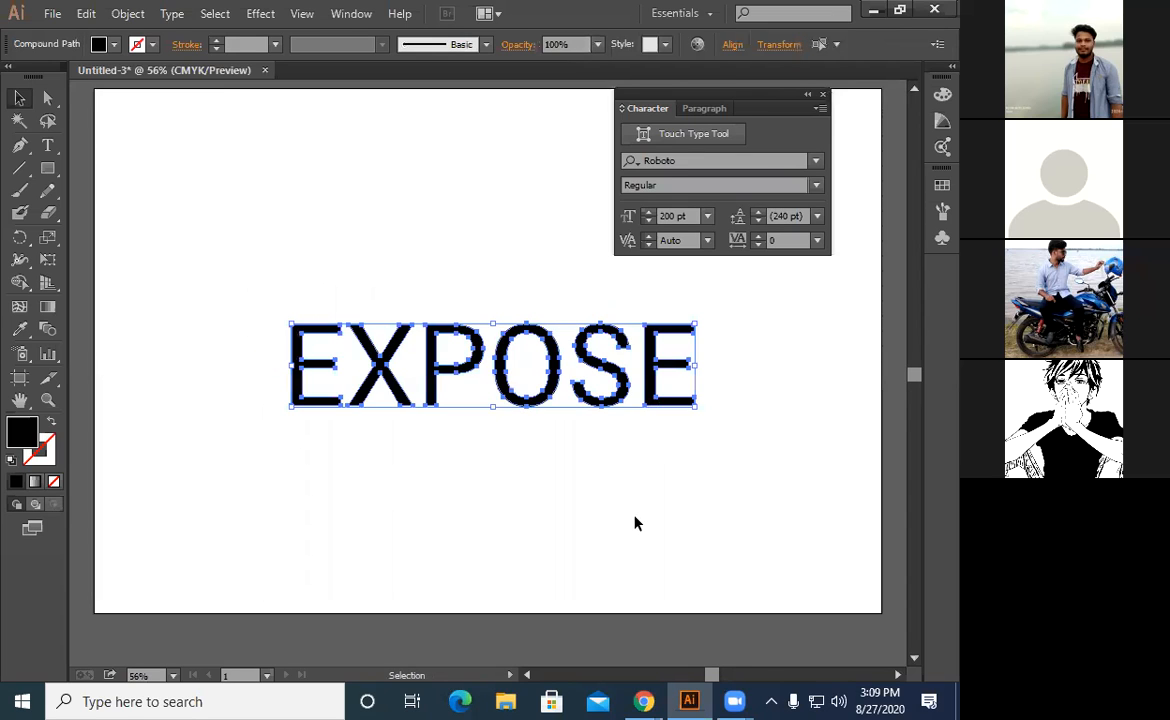
pyautogui.click(634, 522)
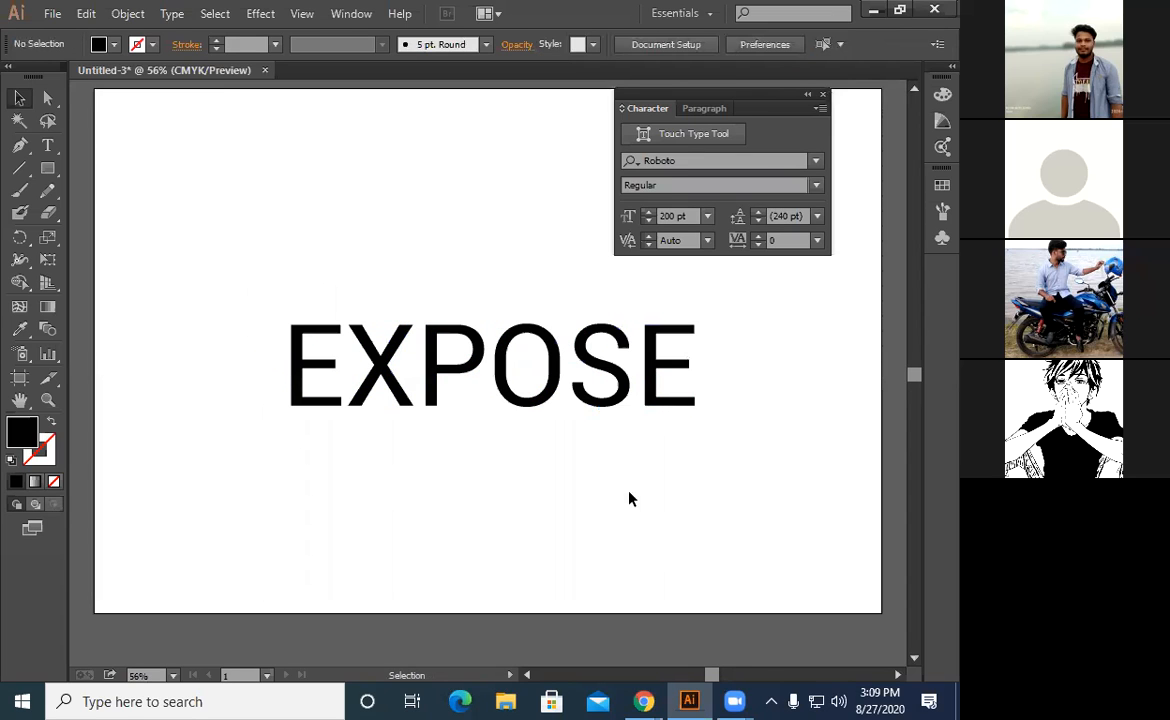
# Magnify the artwork in stages to 200% with the Zoom tool to examine the final letter E of "EXPOSE"
pyautogui.click(52, 405)
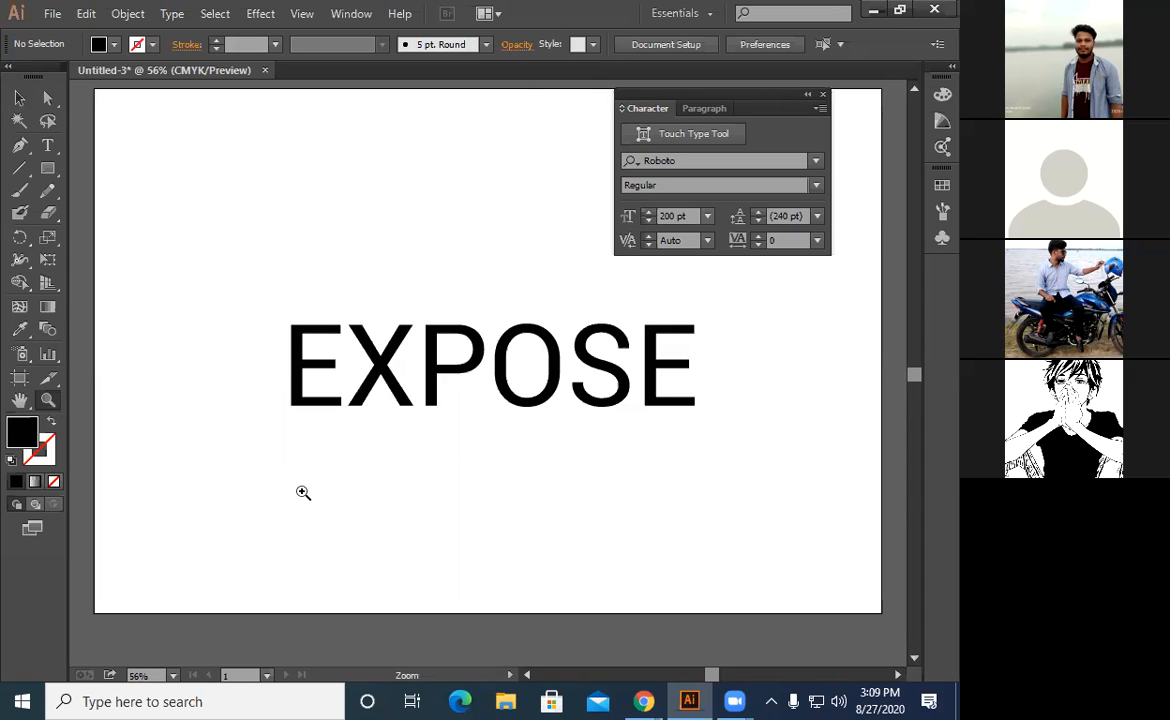
pyautogui.click(303, 493)
pyautogui.click(460, 441)
pyautogui.scroll(3, 460, 441)
pyautogui.click(731, 700)
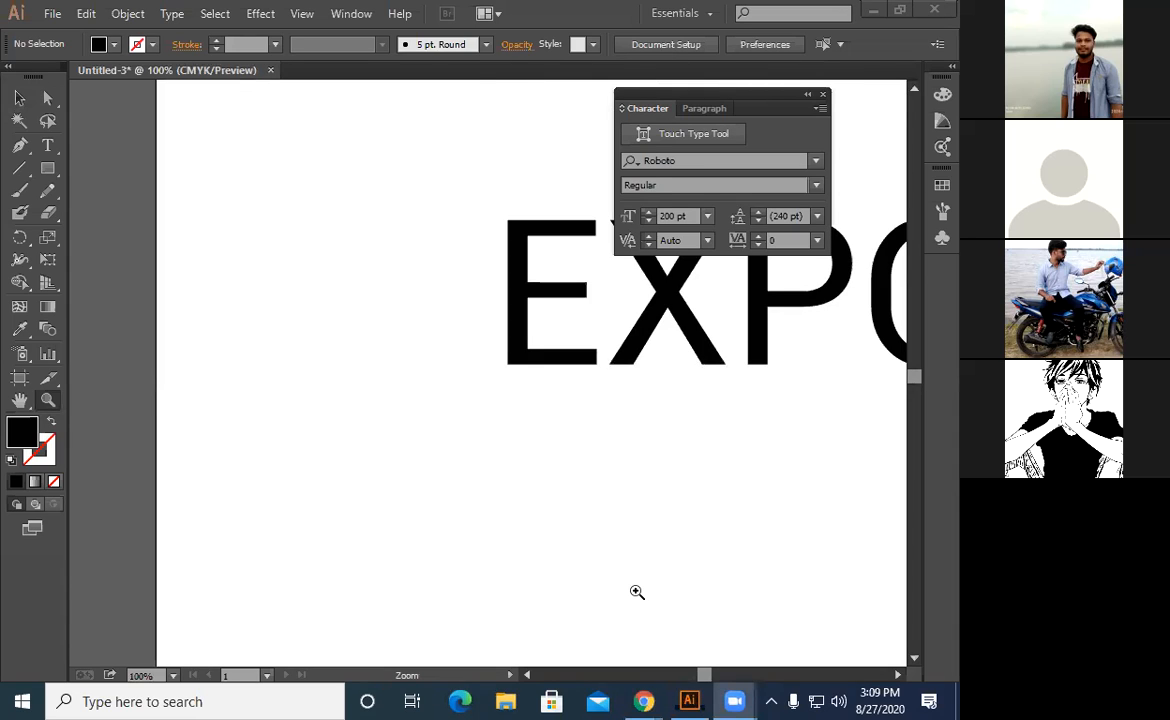
pyautogui.click(692, 700)
pyautogui.click(650, 636)
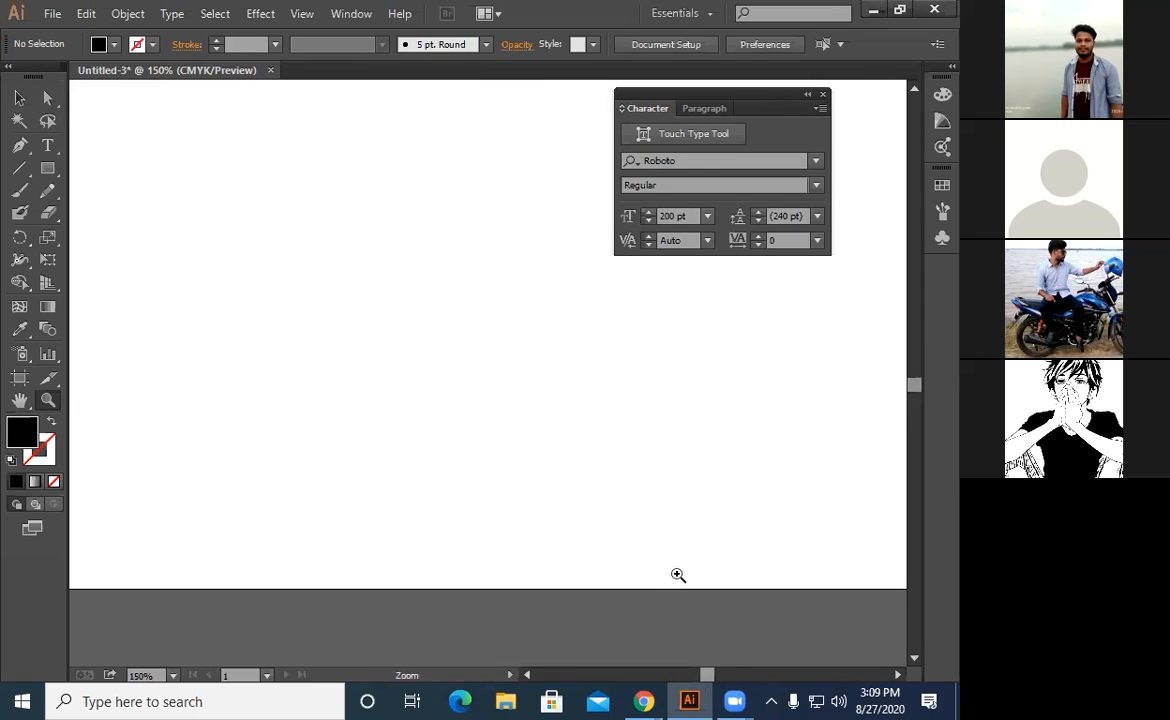
pyautogui.hscroll(5, 678, 575)
pyautogui.hscroll(-2, 678, 575)
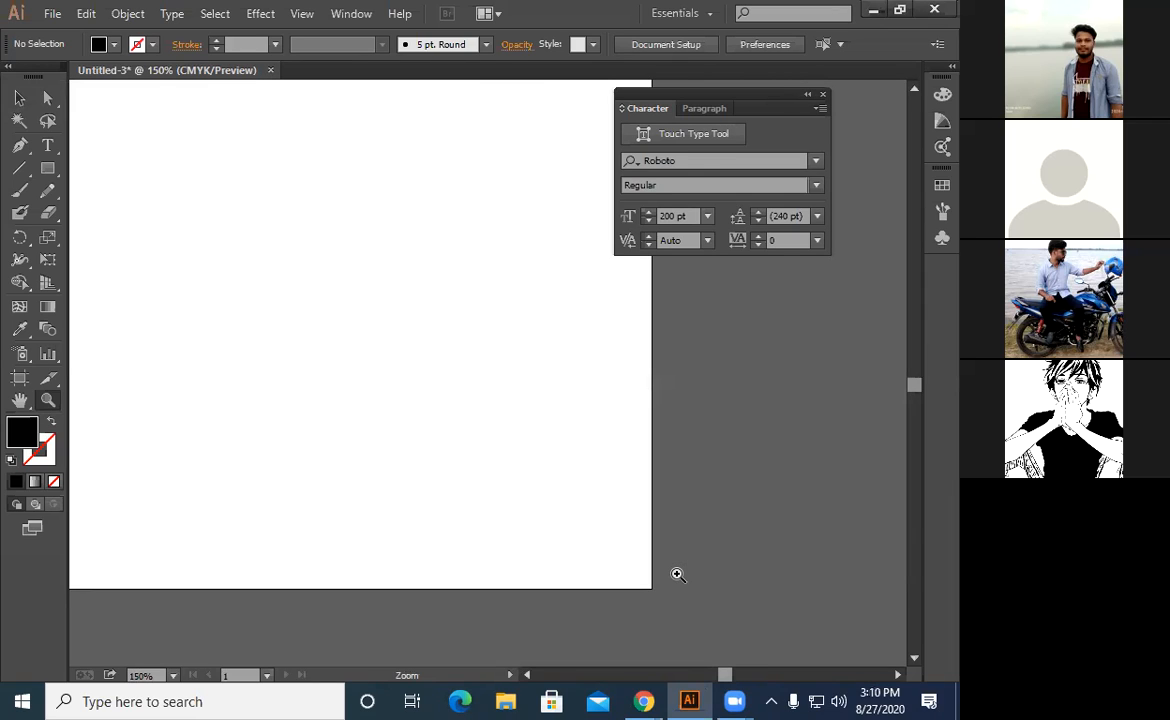
pyautogui.hscroll(-1, 678, 575)
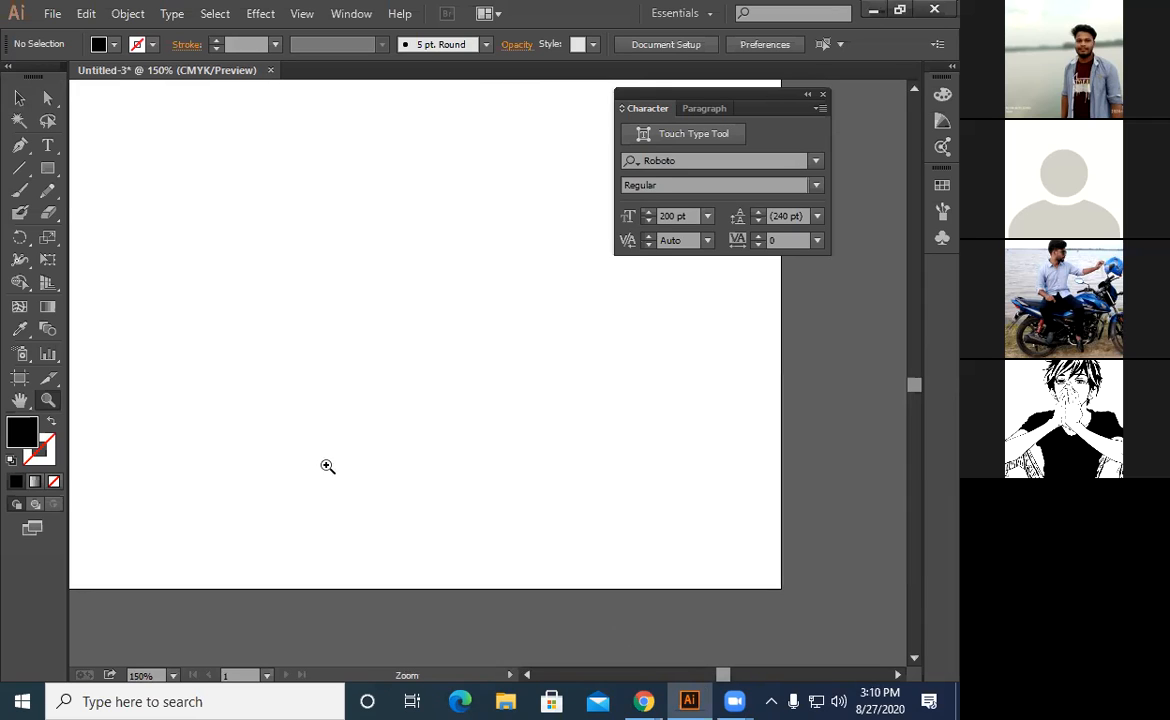
pyautogui.scroll(2, 320, 440)
pyautogui.click(449, 375)
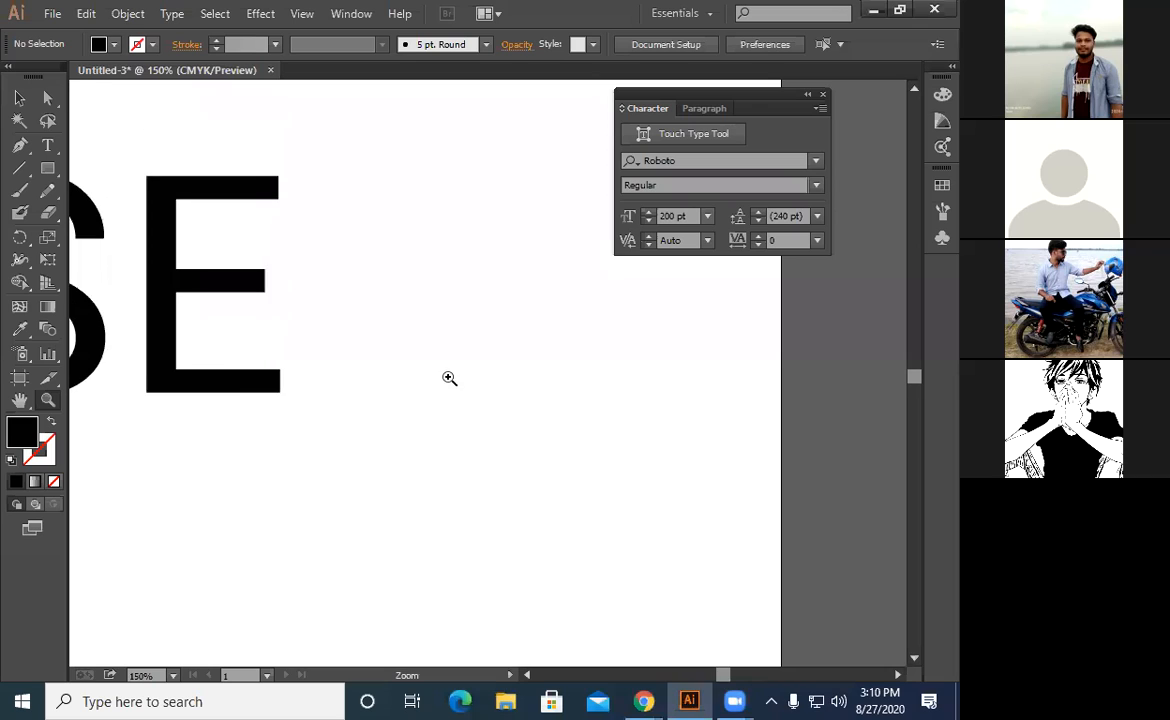
pyautogui.click(277, 356)
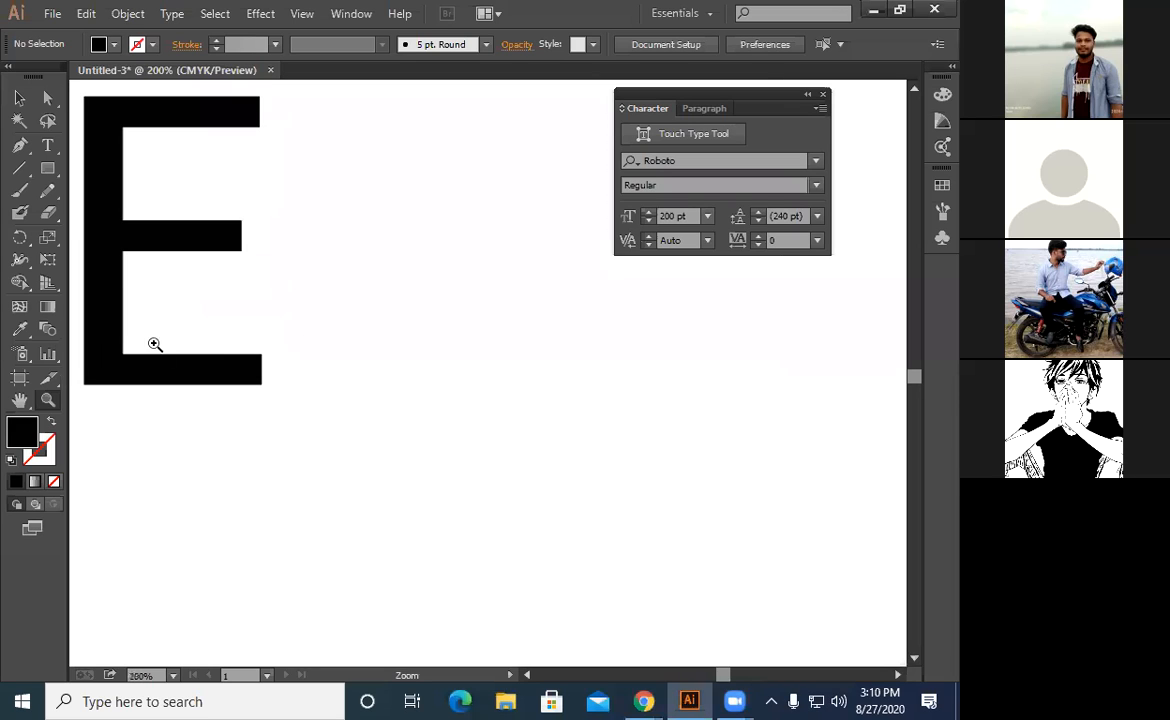
# Look over the enlarged letters and zoom out to 66.67% to view the whole word "EXPOSE"
pyautogui.click(701, 700)
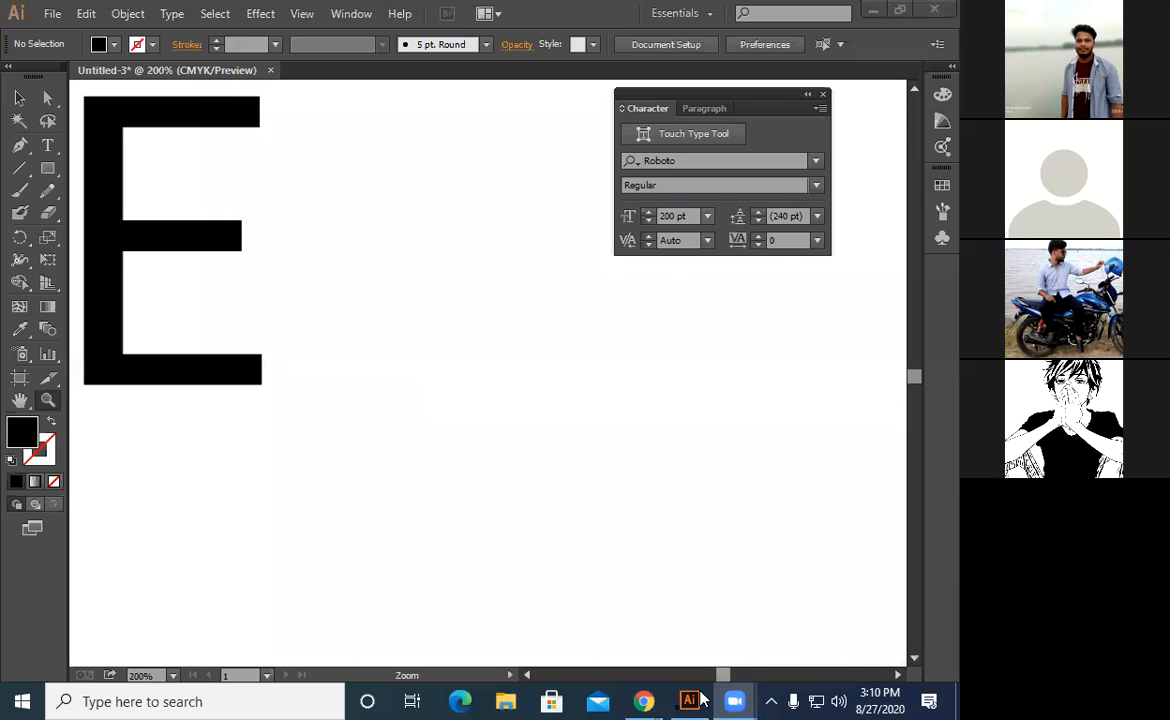
pyautogui.click(701, 700)
pyautogui.hscroll(-8, 593, 603)
pyautogui.scroll(1, 463, 539)
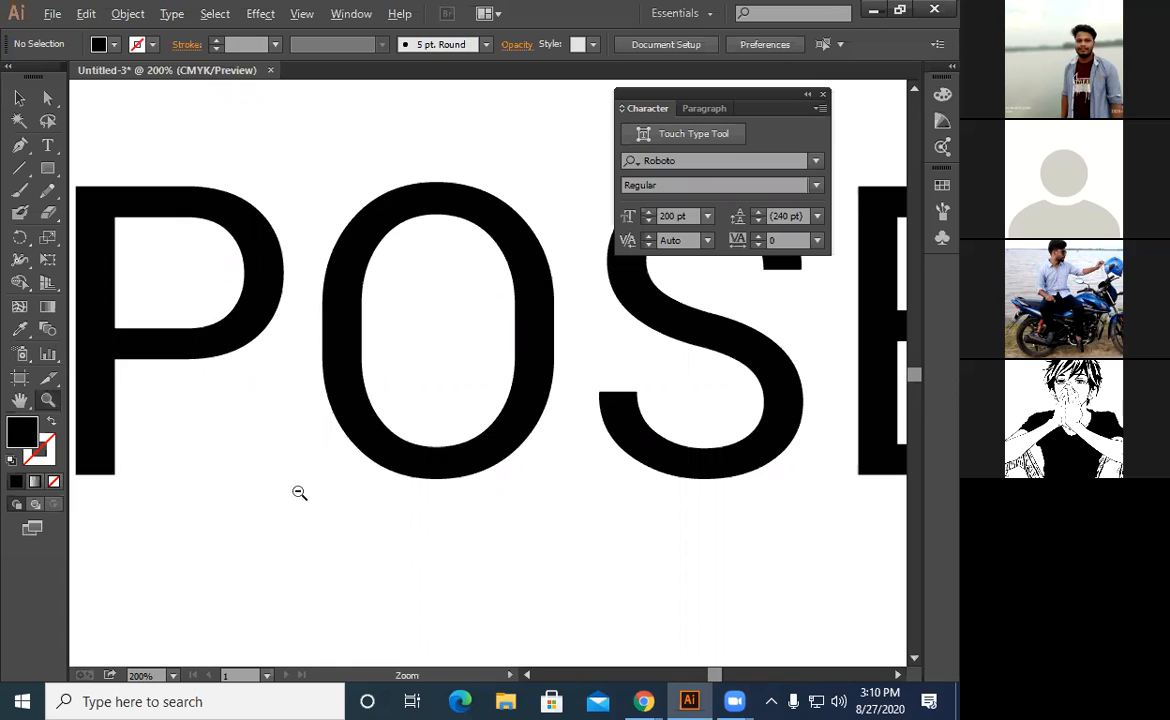
pyautogui.press('alt')
pyautogui.press('alt')
pyautogui.keyDown('alt'); pyautogui.click(299, 492); pyautogui.keyUp('alt')
pyautogui.keyDown('alt'); pyautogui.click(300, 494); pyautogui.keyUp('alt')
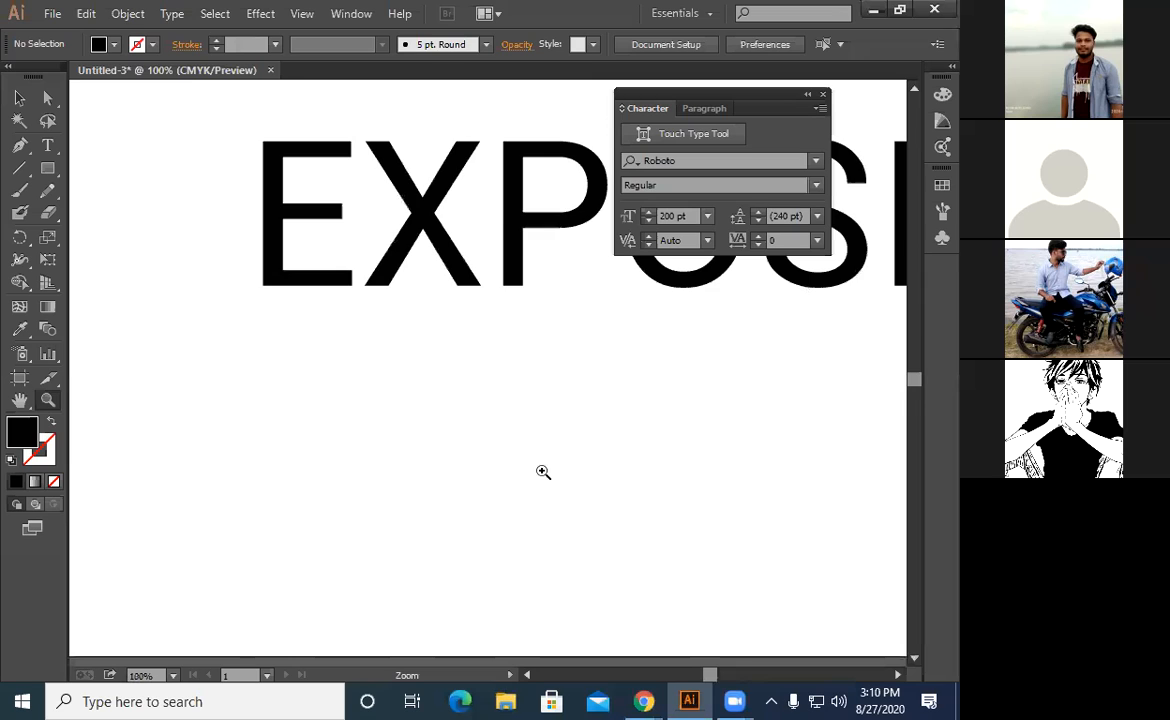
pyautogui.keyDown('alt'); pyautogui.click(512, 472); pyautogui.keyUp('alt')
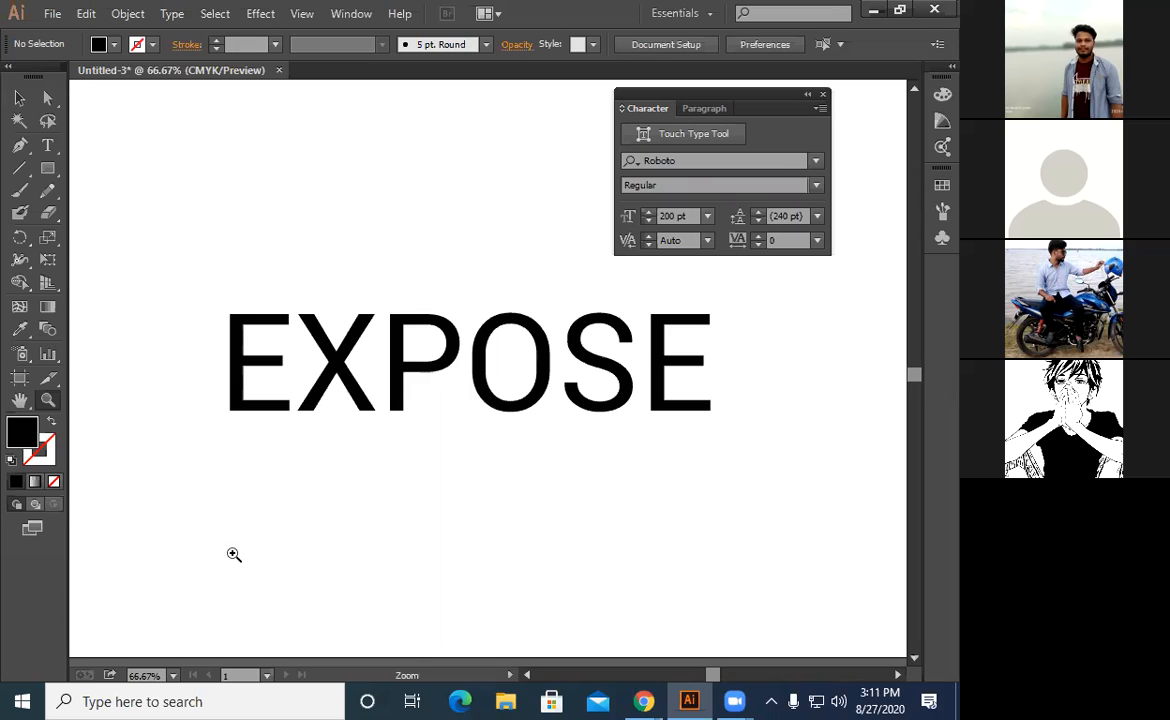
# Zoom repeatedly in and out around a point below the word, ending with the whole artboard at 33.33%
pyautogui.scroll(1, 233, 554)
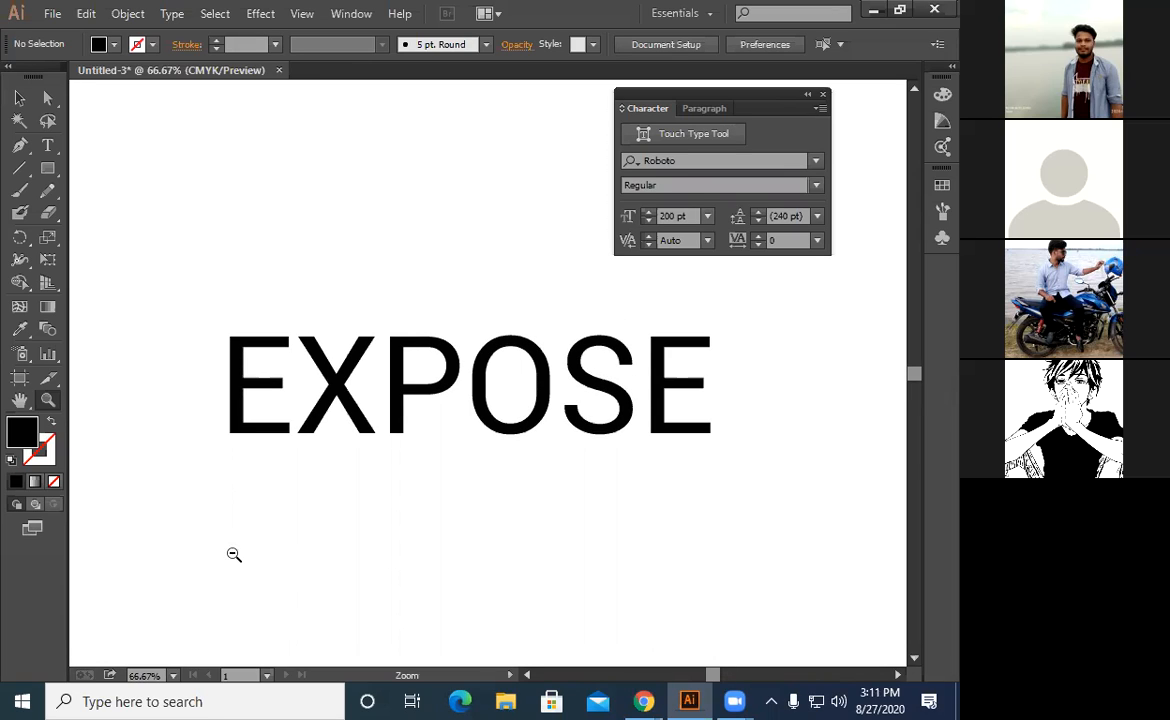
pyautogui.scroll(-2, 233, 554)
pyautogui.scroll(3, 233, 554)
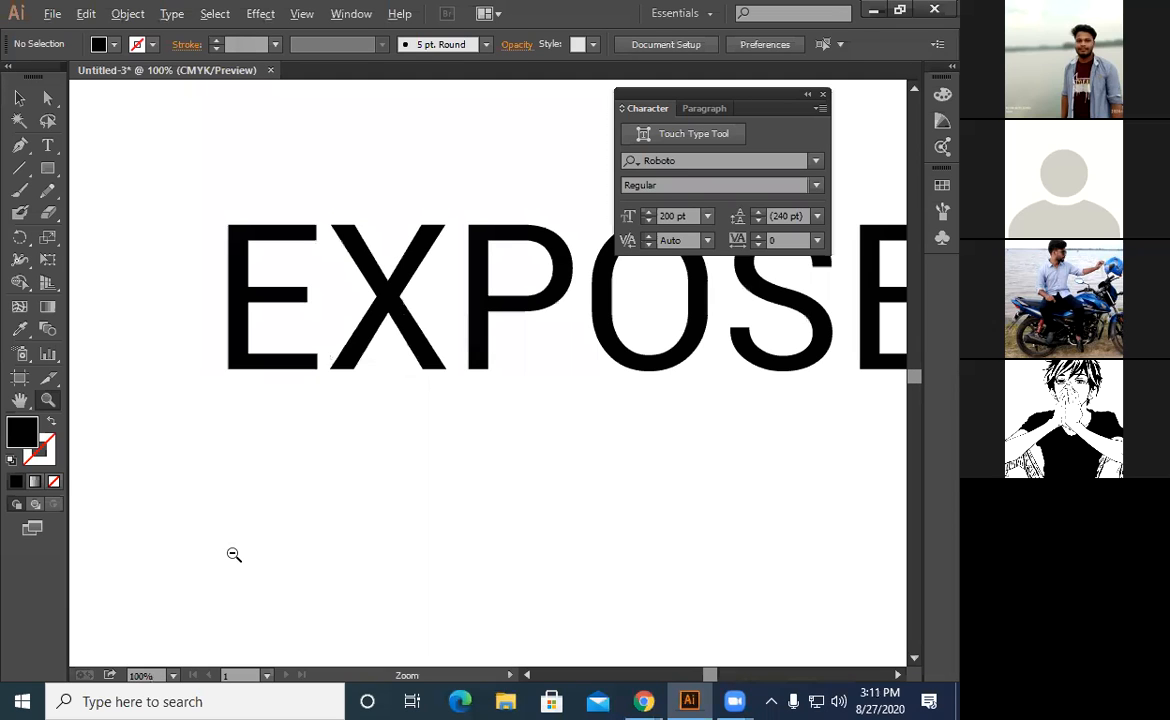
pyautogui.scroll(3, 233, 554)
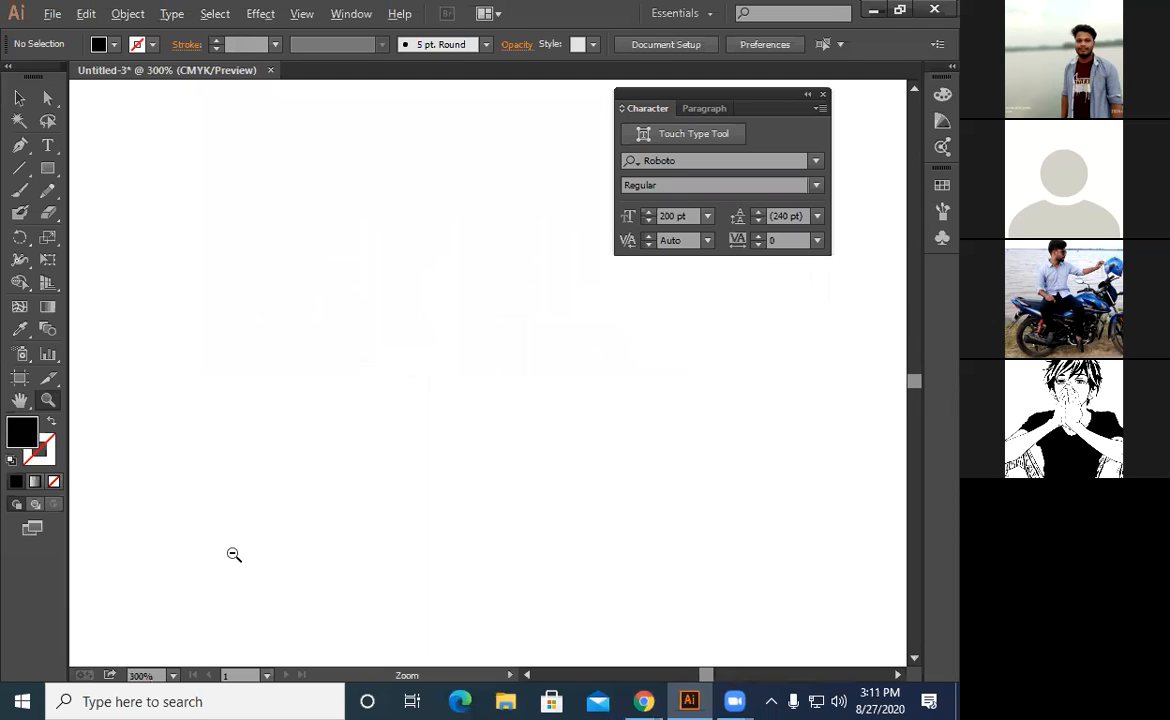
pyautogui.scroll(-3, 233, 554)
pyautogui.scroll(1, 233, 554)
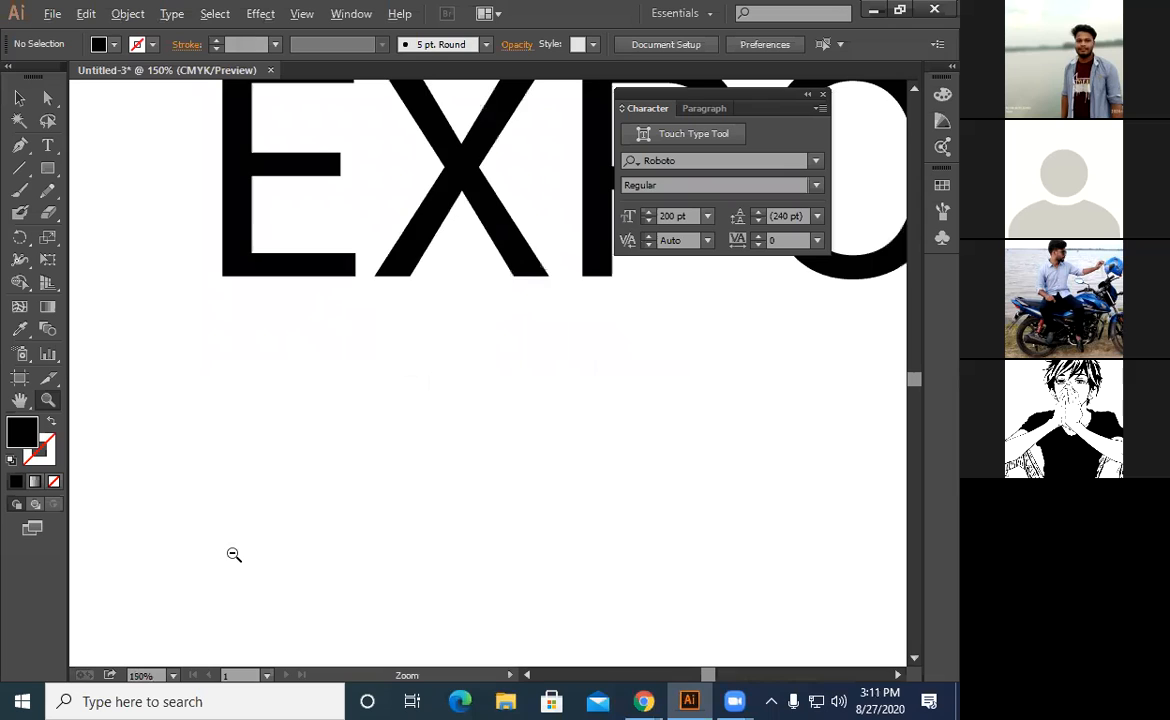
pyautogui.scroll(3, 233, 554)
pyautogui.scroll(4, 233, 554)
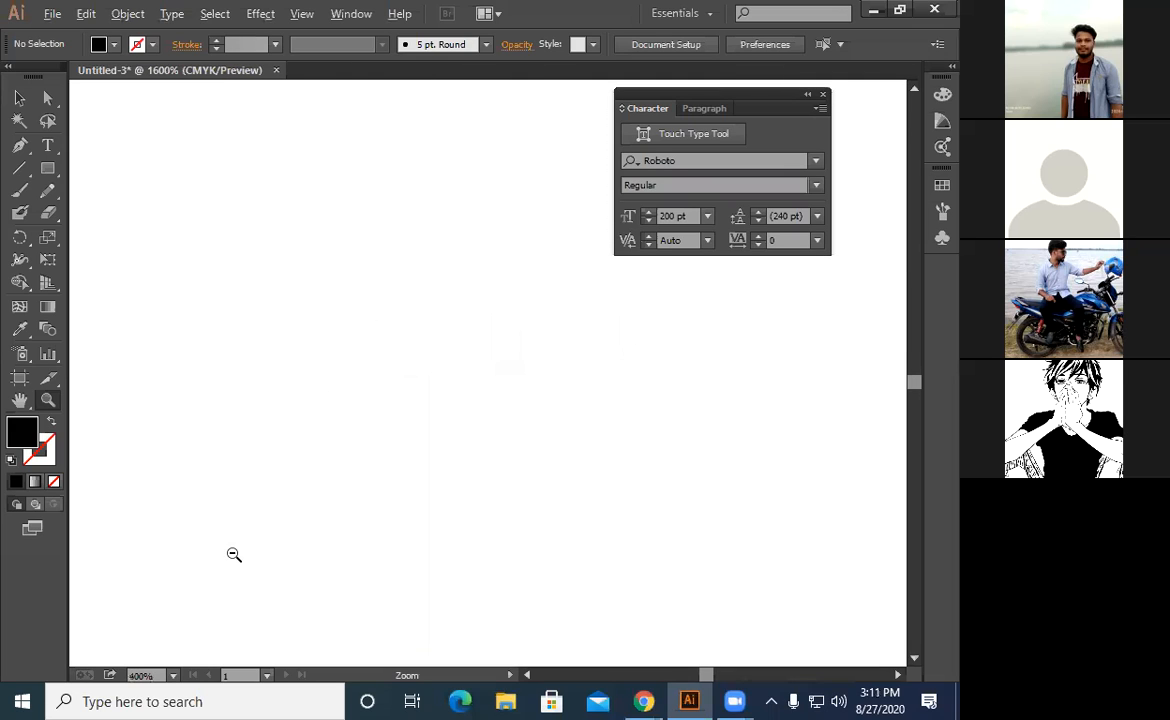
pyautogui.scroll(-11, 233, 554)
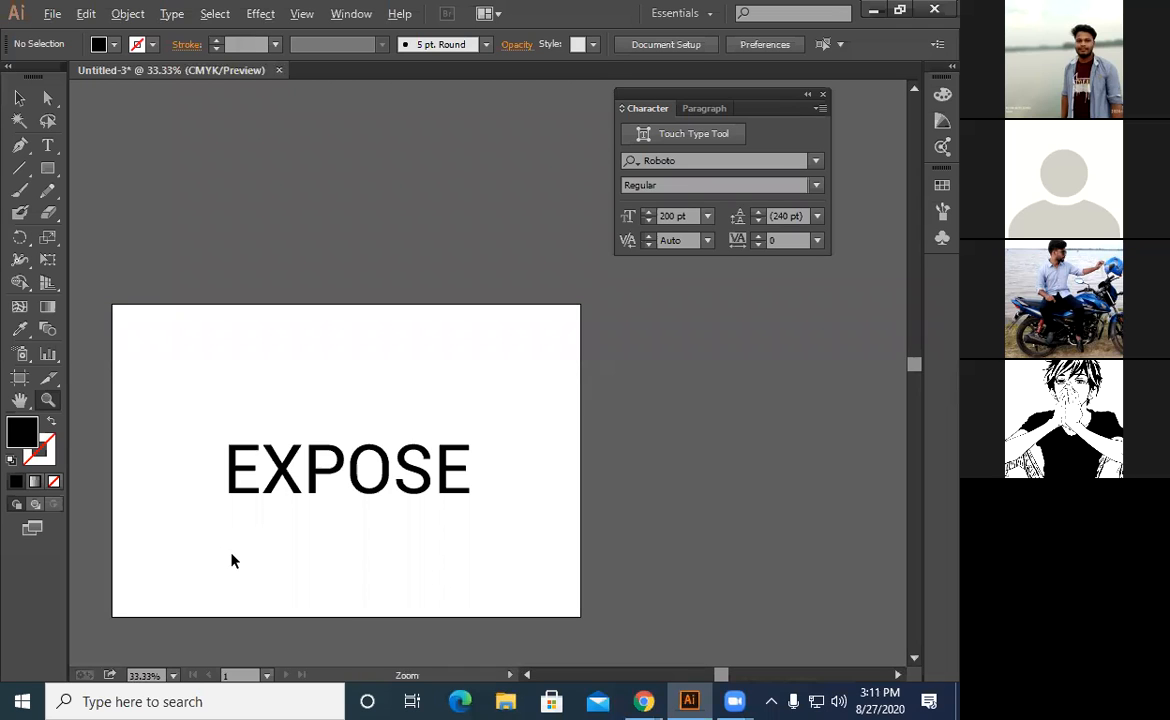
# Move all the letters of "EXPOSE" together slightly to the right and down, and clear the selection
pyautogui.click(486, 515)
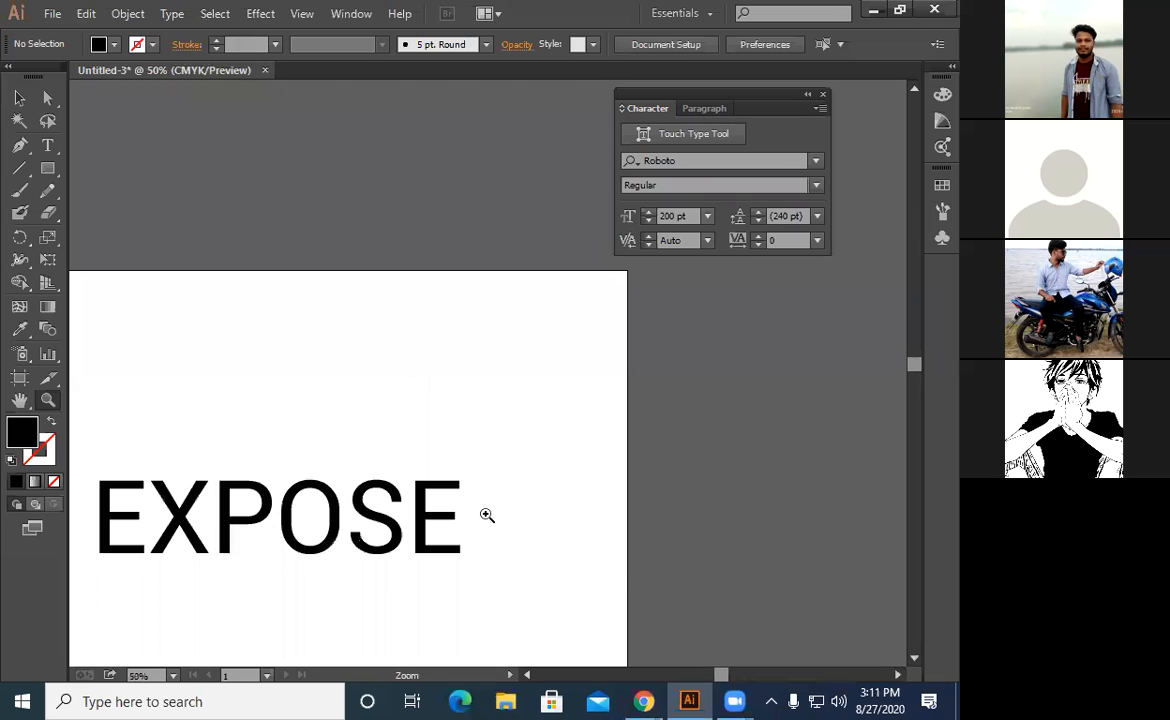
pyautogui.scroll(-3, 486, 515)
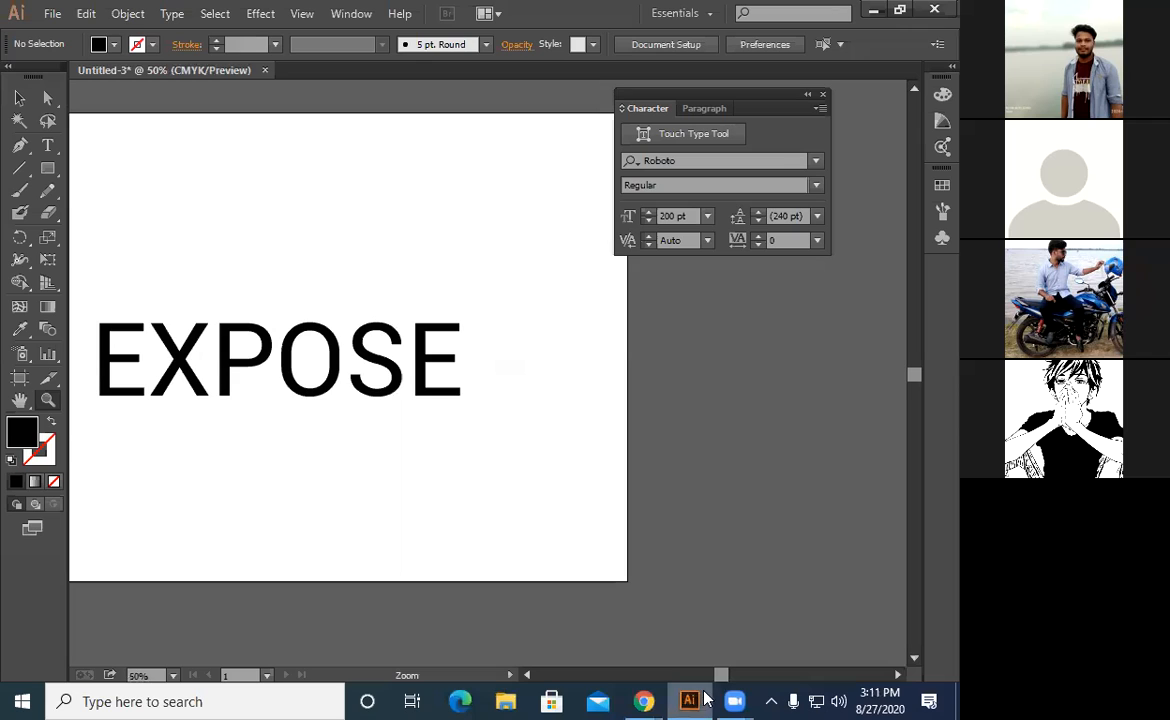
pyautogui.hscroll(-2, 498, 551)
pyautogui.scroll(-1, 498, 551)
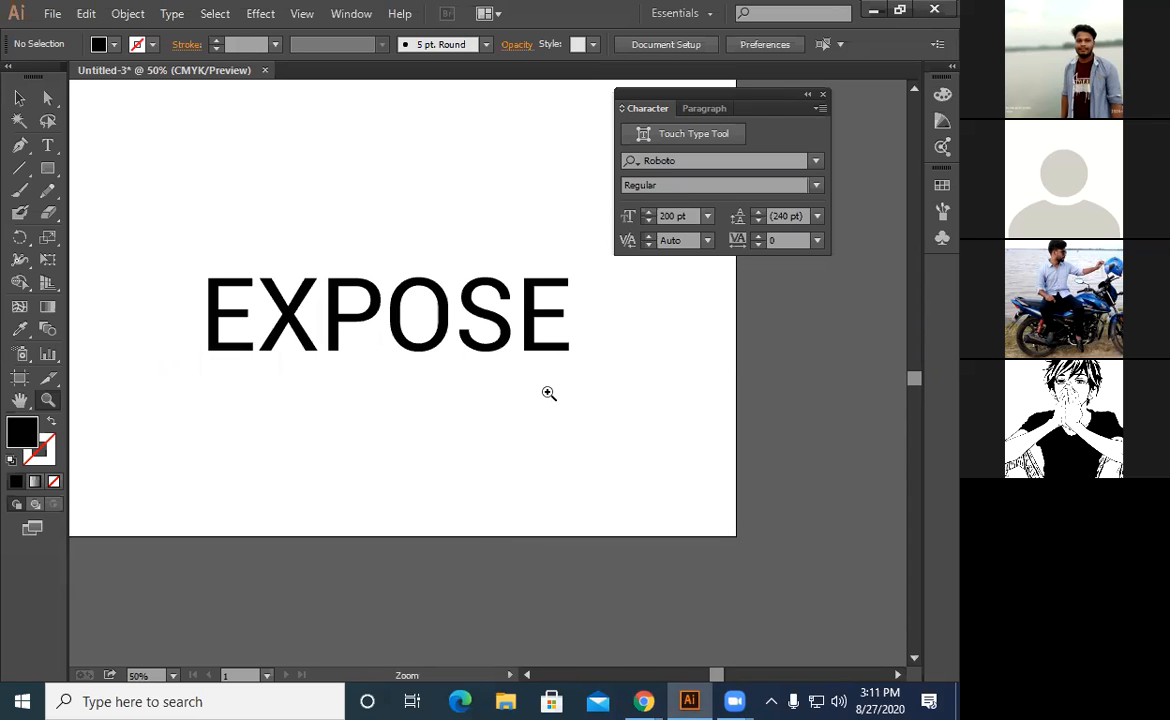
pyautogui.scroll(2, 549, 393)
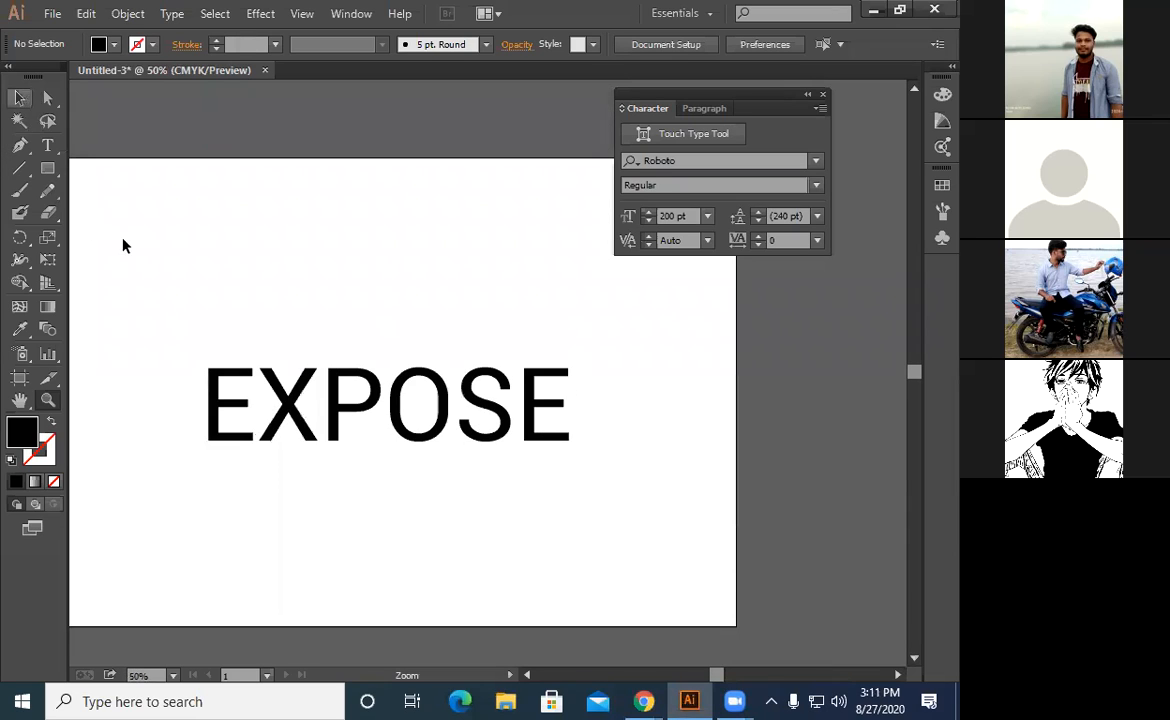
pyautogui.press('v')
pyautogui.moveTo(163, 295); pyautogui.dragTo(564, 468)
pyautogui.moveTo(455, 400); pyautogui.dragTo(502, 412)
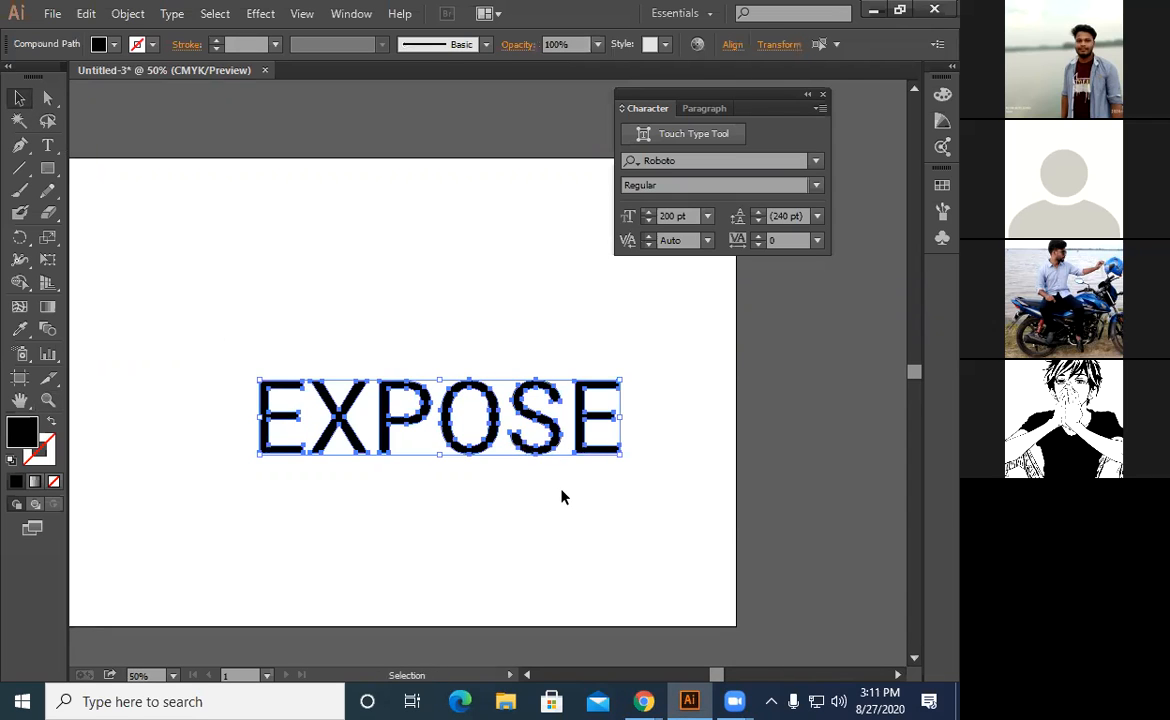
pyautogui.hotkey('ctrl', 'shift', 'a')
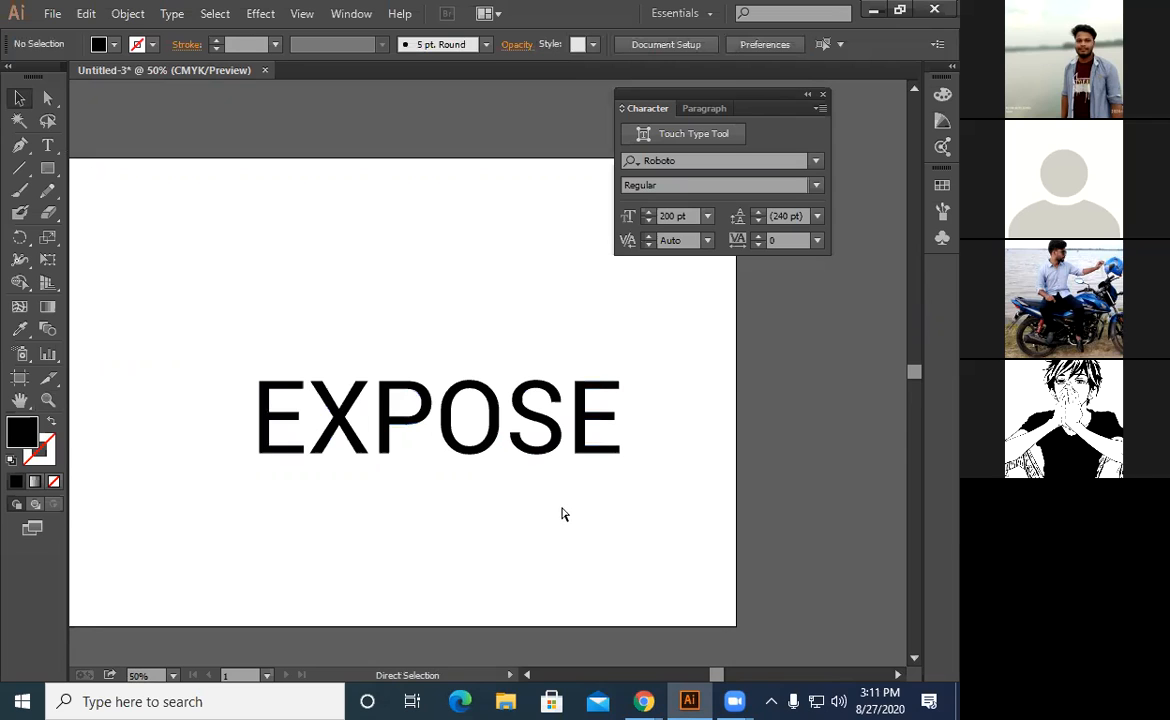
# View the artwork at its actual size of 100%, with the first letters of "EXPOSE" in sight
pyautogui.hotkey('ctrl', '1')
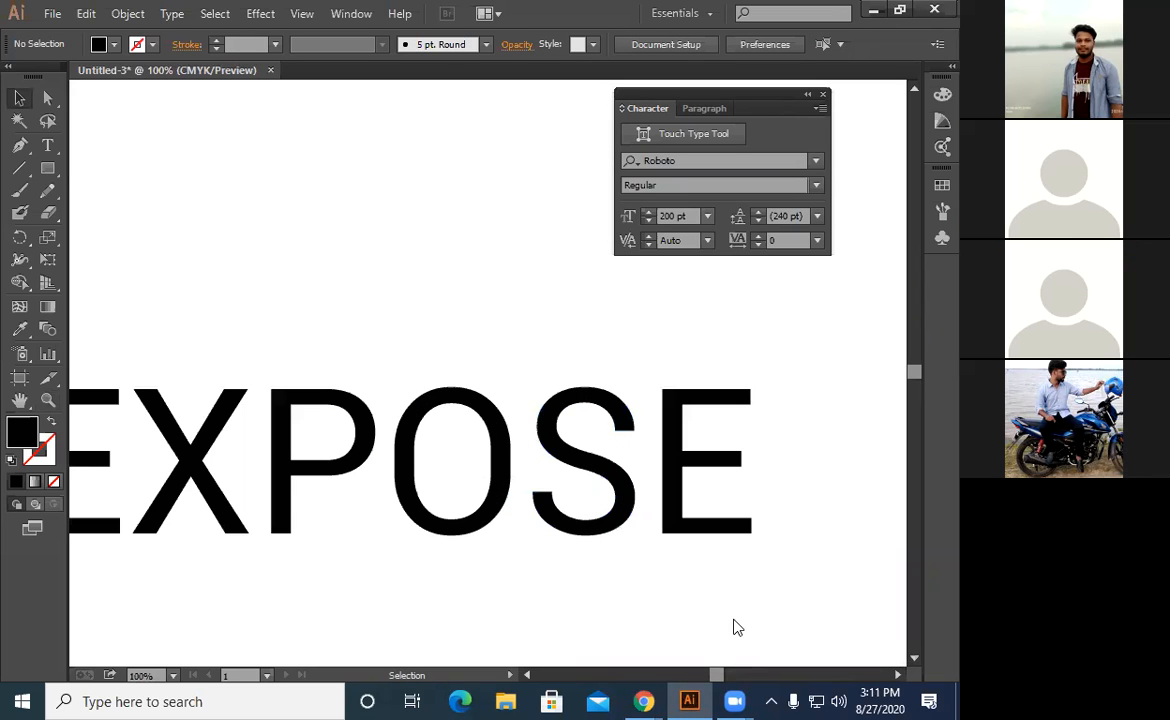
pyautogui.hscroll(-5, 733, 627)
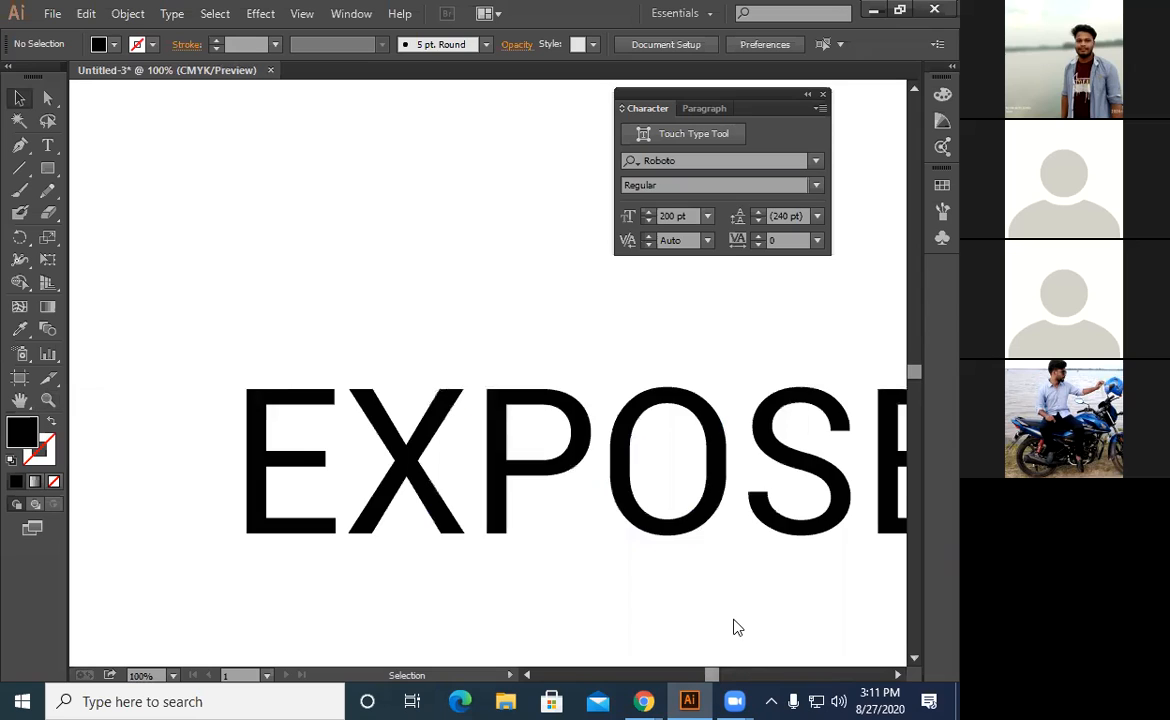
pyautogui.scroll(-1, 543, 584)
pyautogui.scroll(-1, 291, 516)
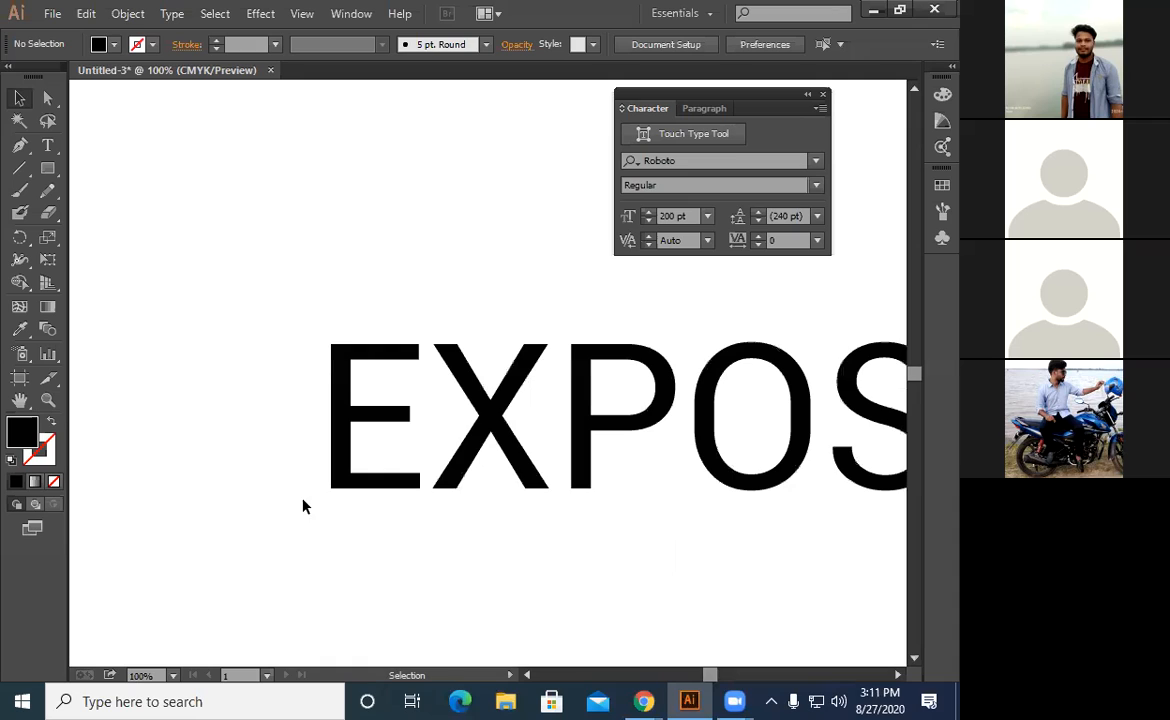
# View the whole artboard at 33.33% with the Zoom tool, and enlarge it to 66.67% with the word centred
pyautogui.click(47, 400)
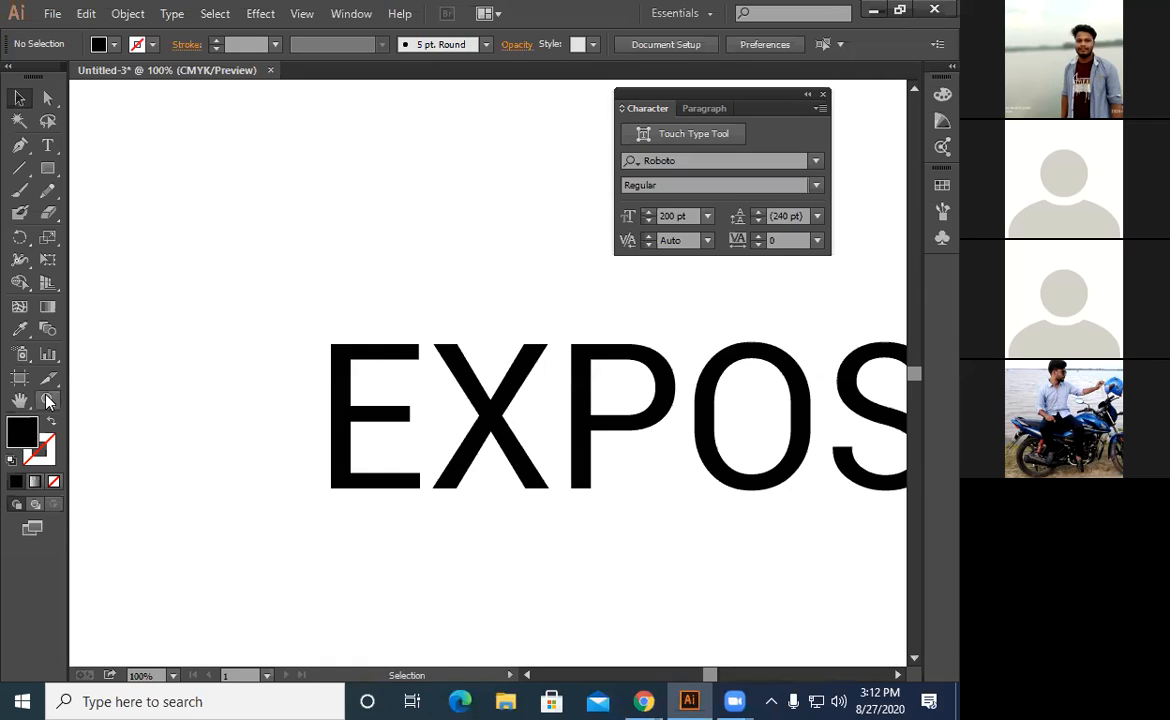
pyautogui.keyDown('alt'); pyautogui.click(217, 549); pyautogui.keyUp('alt')
pyautogui.keyDown('alt'); pyautogui.click(217, 549); pyautogui.keyUp('alt')
pyautogui.keyDown('alt'); pyautogui.click(217, 549); pyautogui.keyUp('alt')
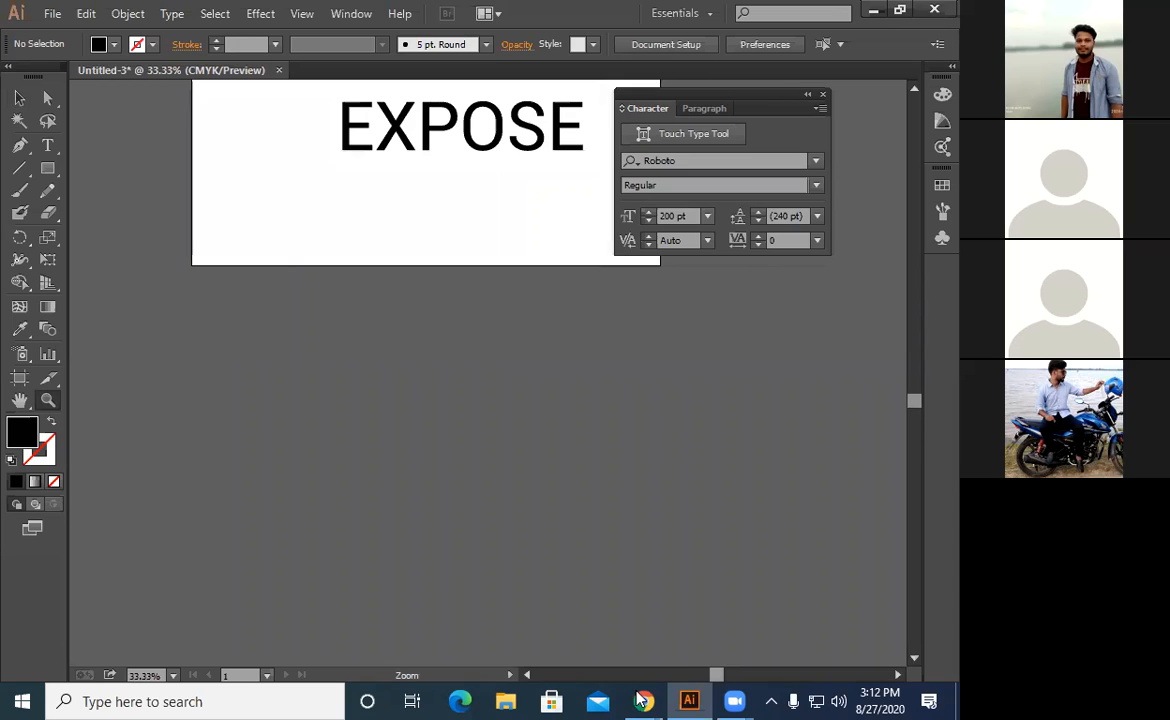
pyautogui.scroll(3, 430, 411)
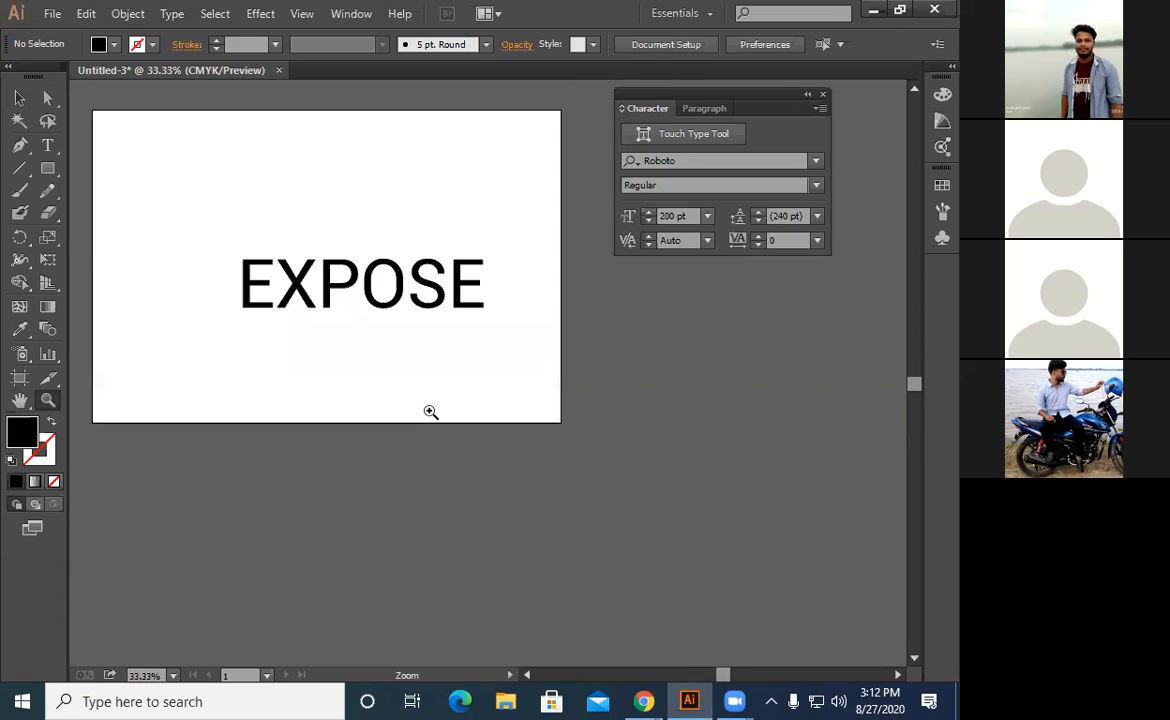
pyautogui.scroll(1, 431, 412)
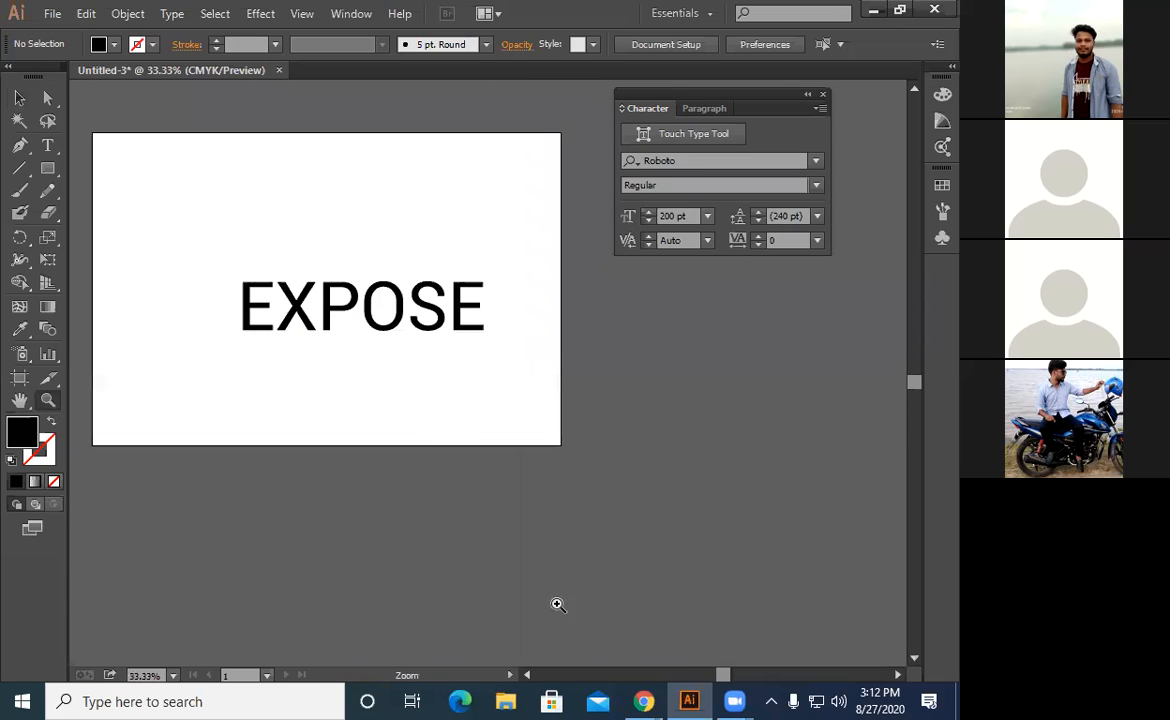
pyautogui.hotkey('ctrl', '+')
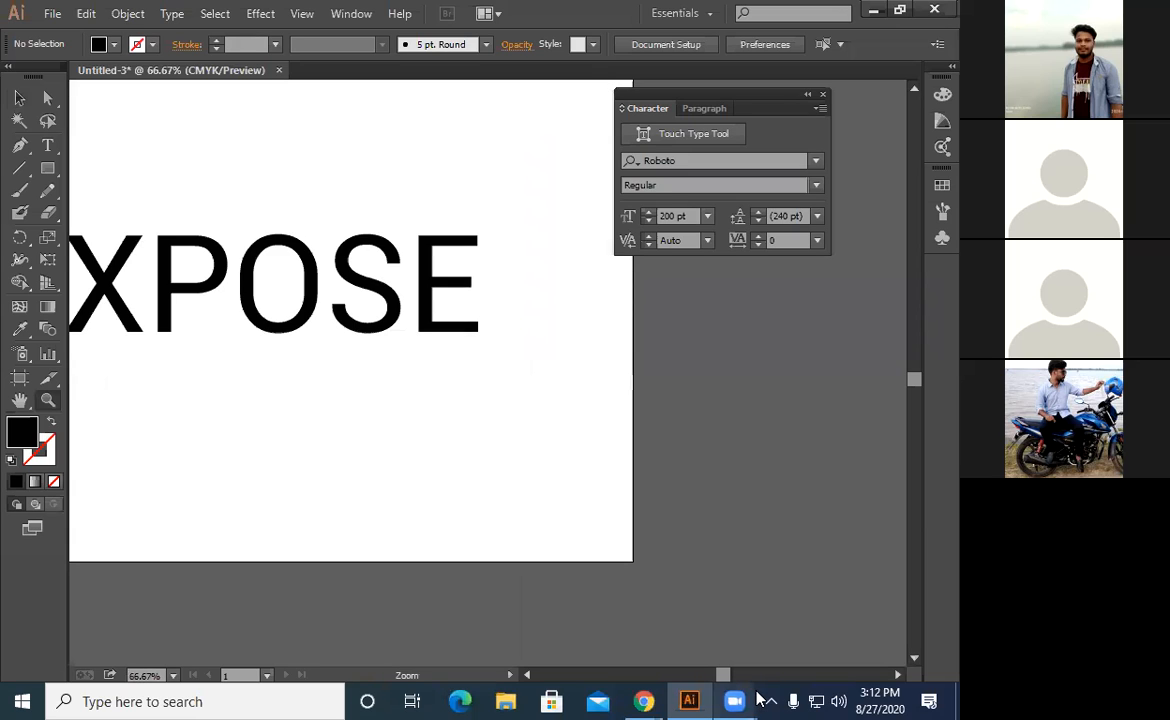
pyautogui.hscroll(-5, 757, 698)
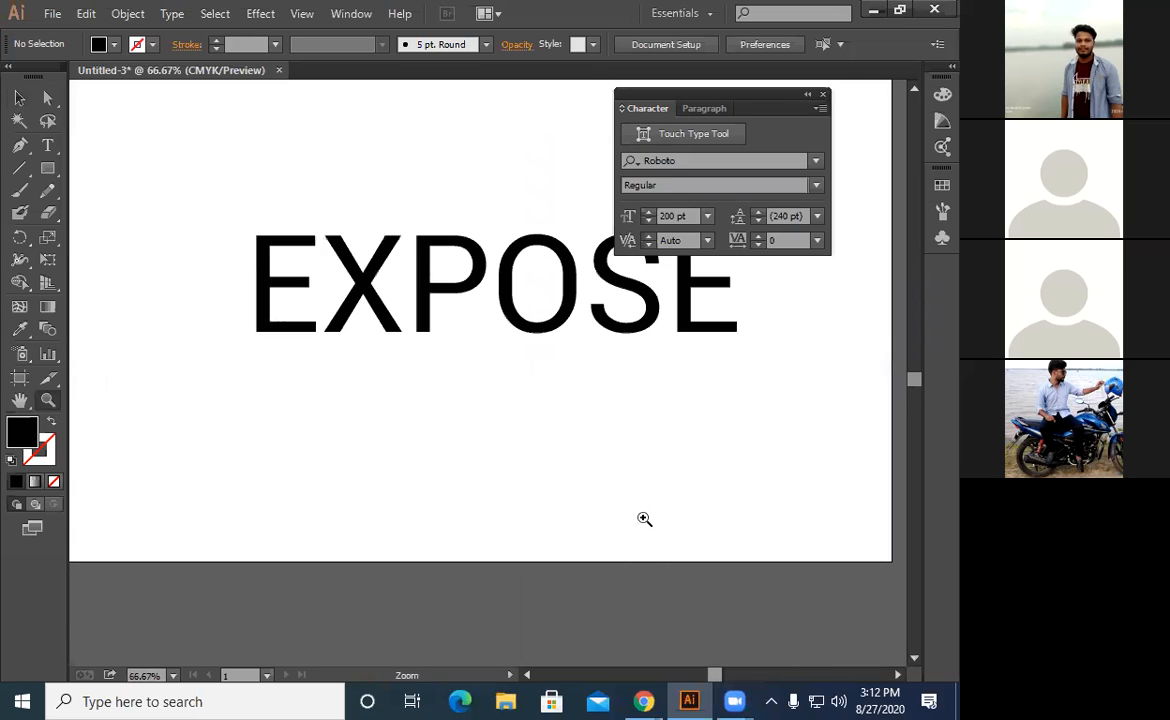
pyautogui.scroll(3, 644, 519)
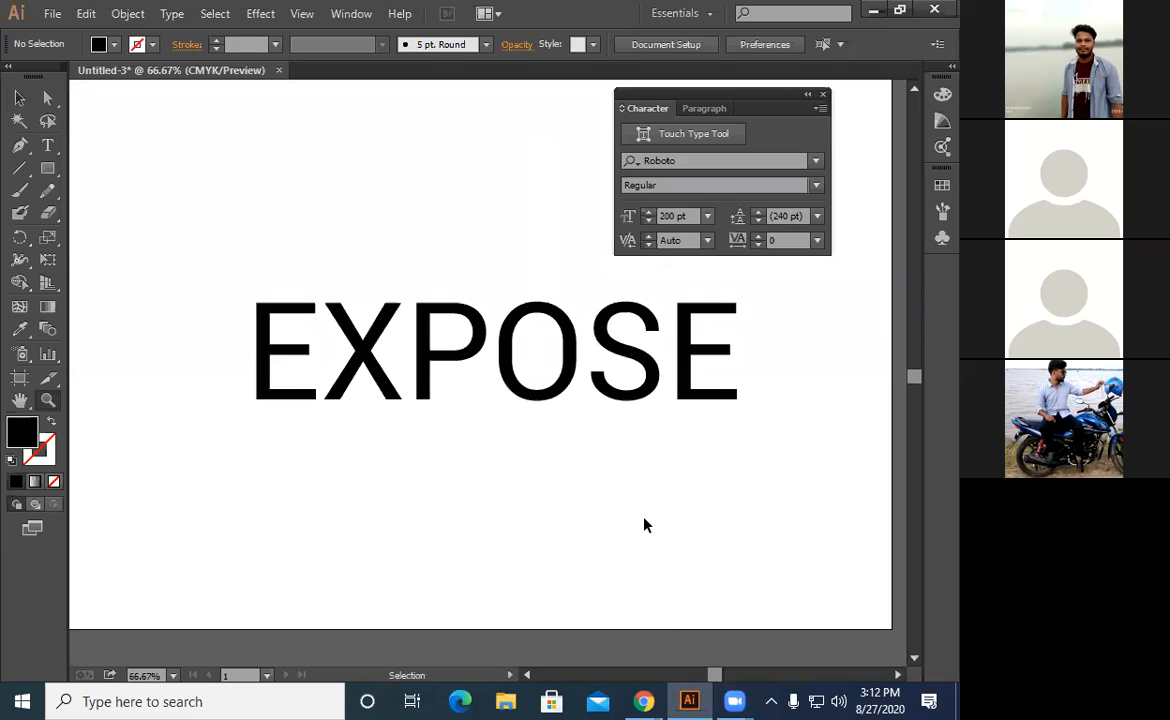
# Examine the first letters of "EXPOSE" at 150%, panning across the word, and enlarge the opening E to 200%
pyautogui.hotkey('ctrl', '+')
pyautogui.hotkey('ctrl', '+')
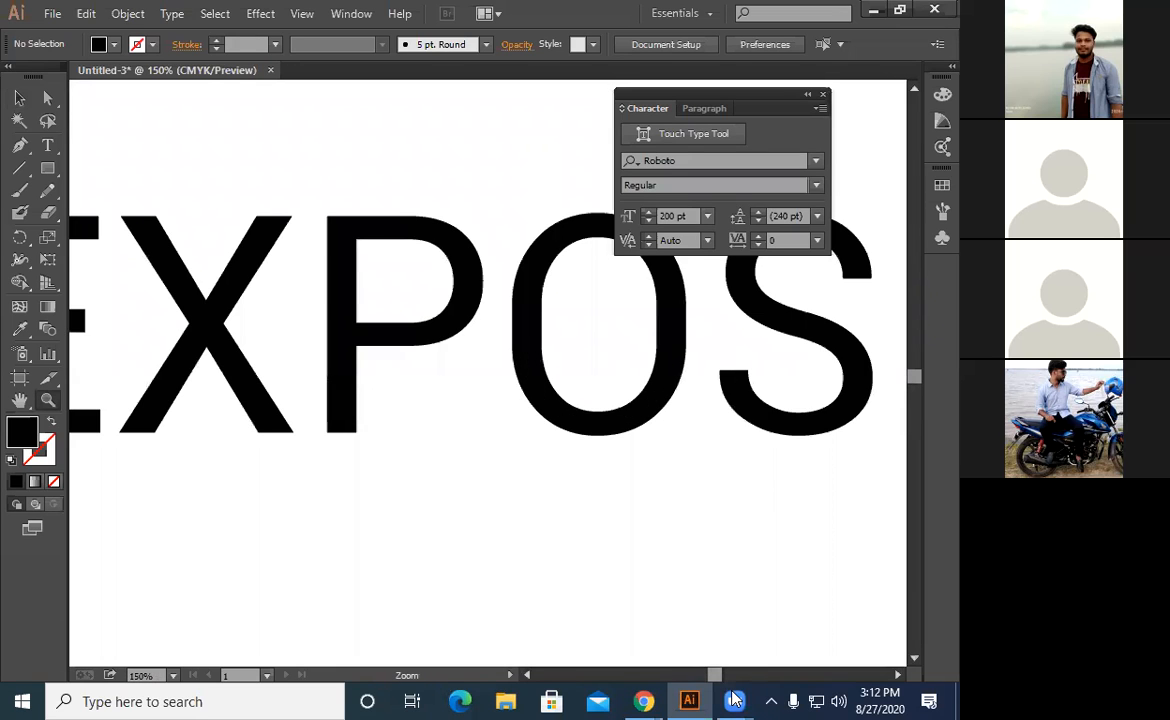
pyautogui.hscroll(-2, 735, 699)
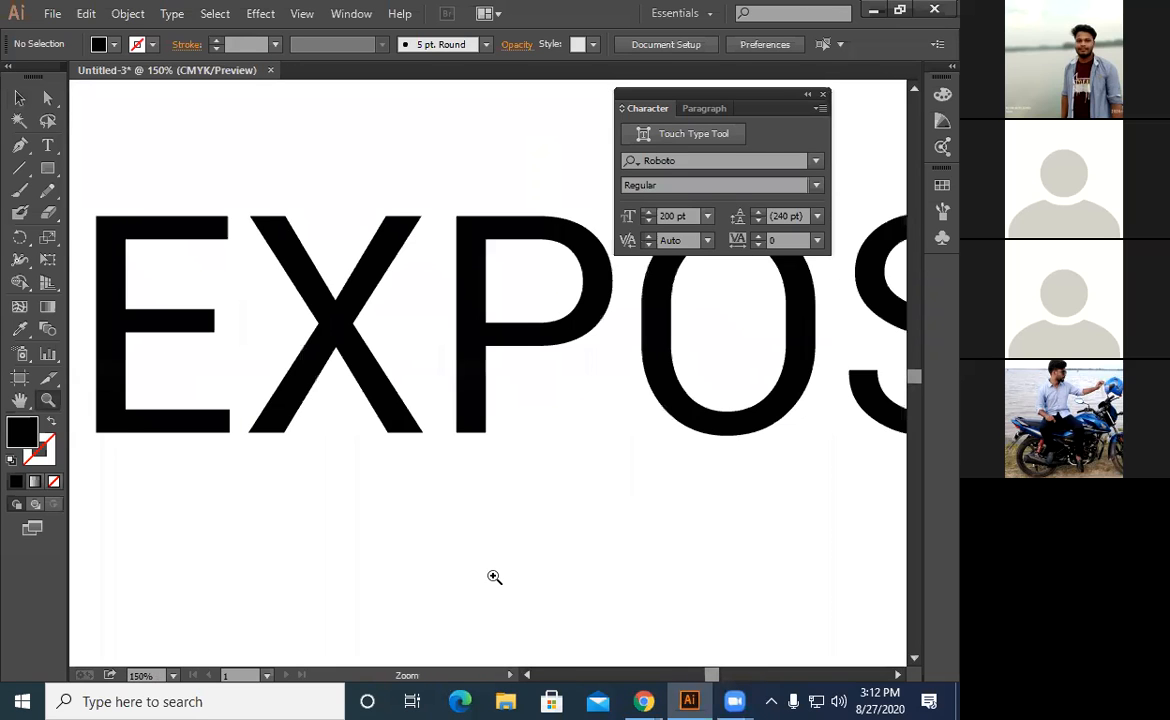
pyautogui.hscroll(-2, 494, 577)
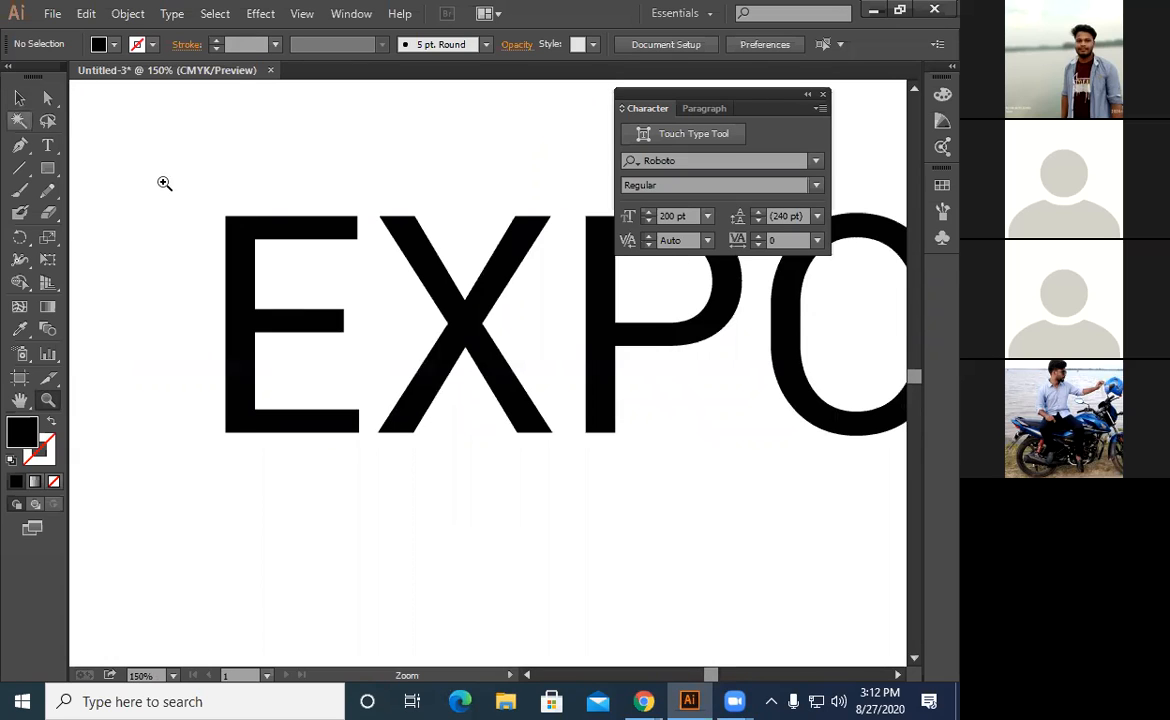
pyautogui.click(19, 98)
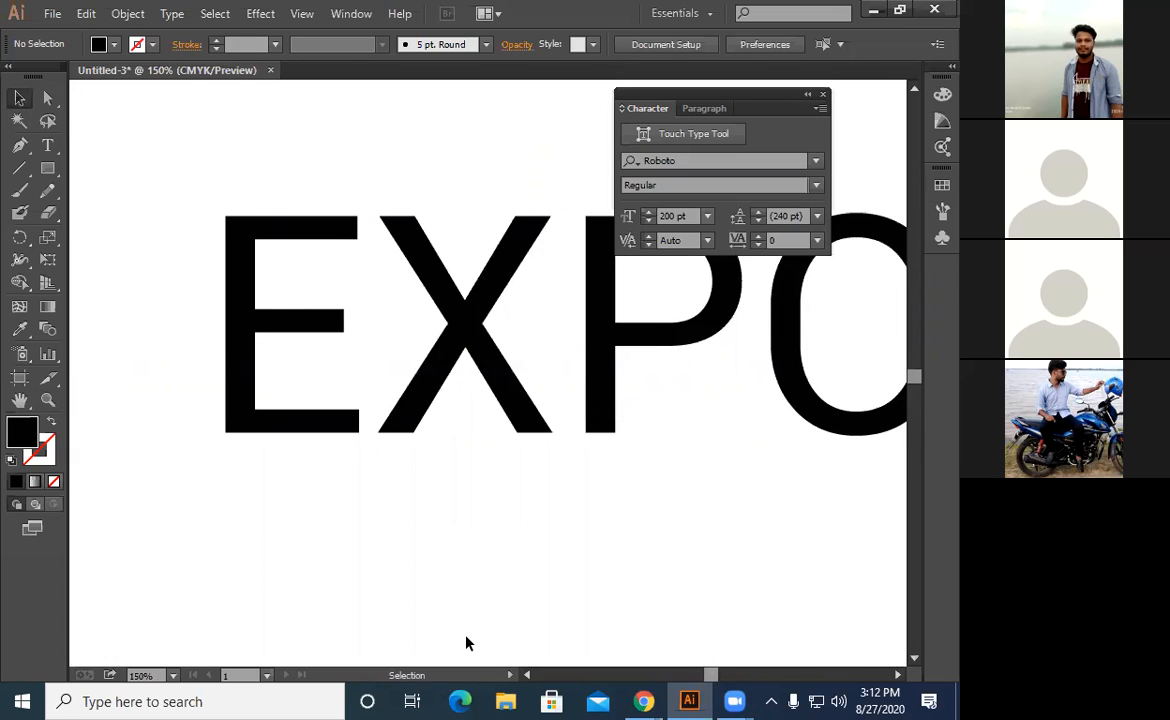
pyautogui.hscroll(-10, 466, 643)
pyautogui.hscroll(11, 466, 643)
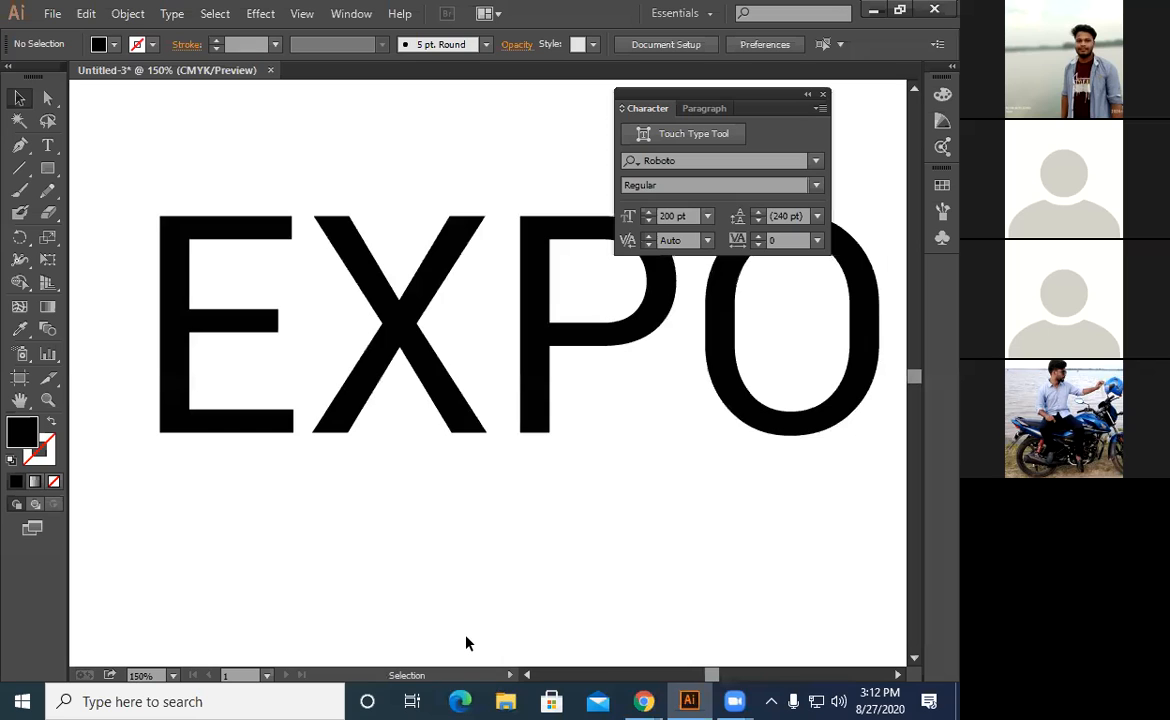
pyautogui.hscroll(-2, 466, 643)
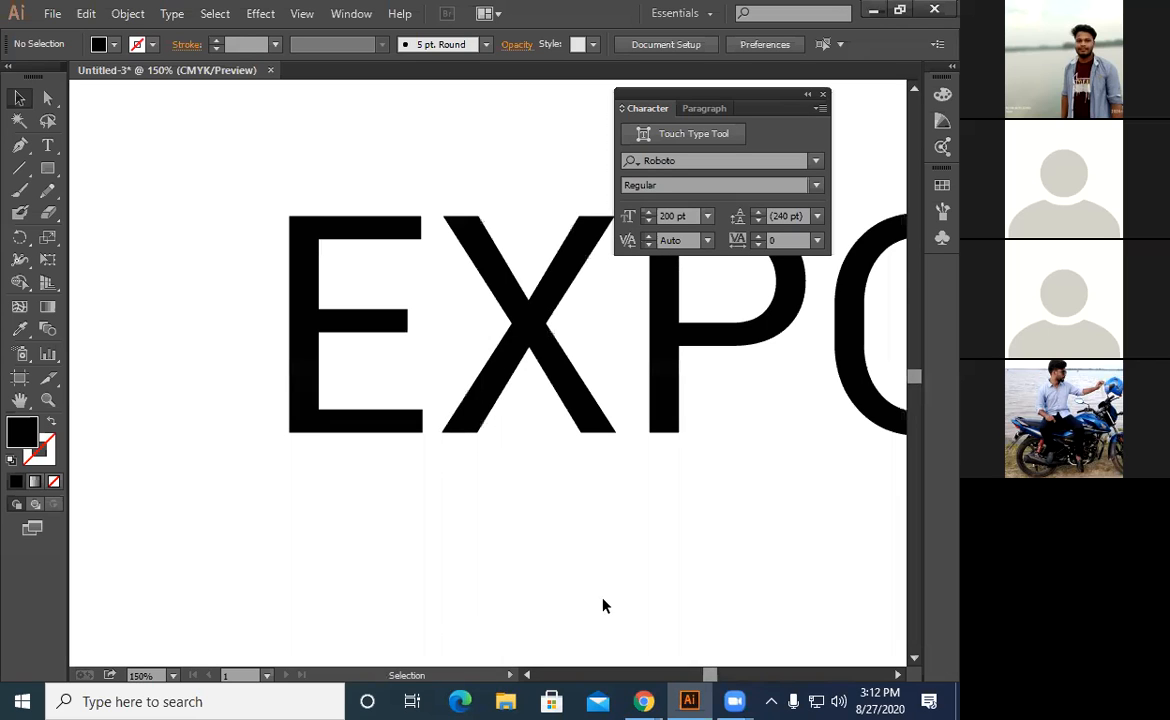
pyautogui.hscroll(-1, 477, 508)
pyautogui.scroll(1, 477, 508)
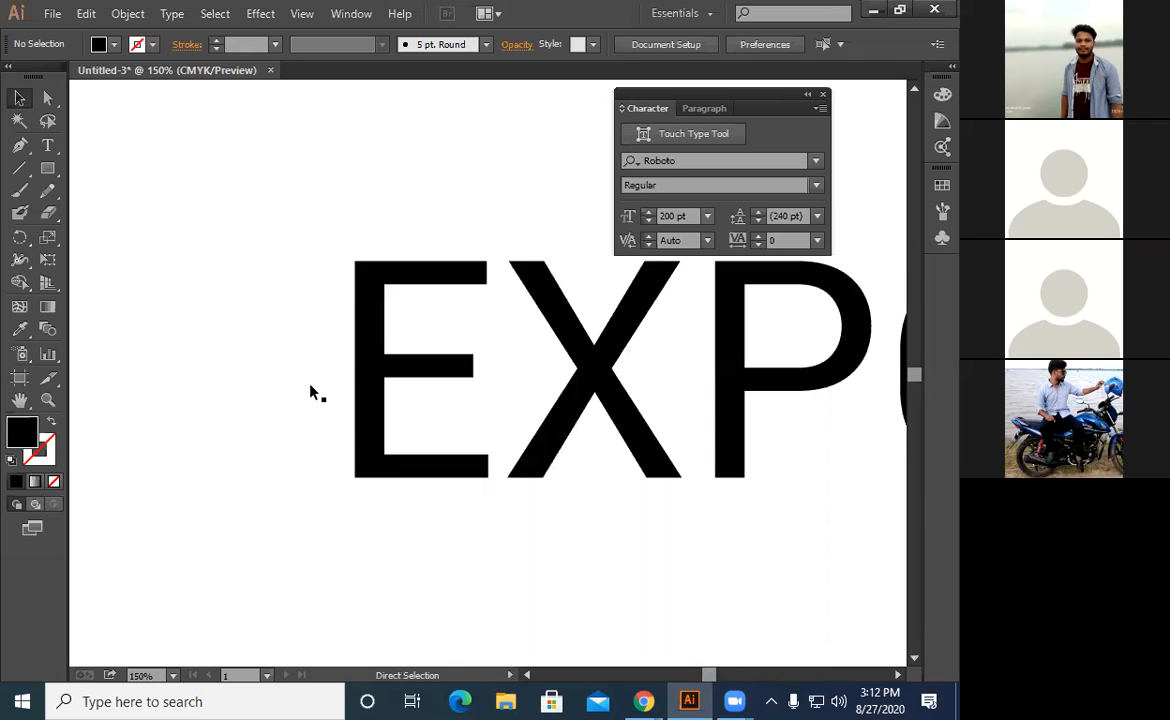
pyautogui.hotkey('ctrl', '=')
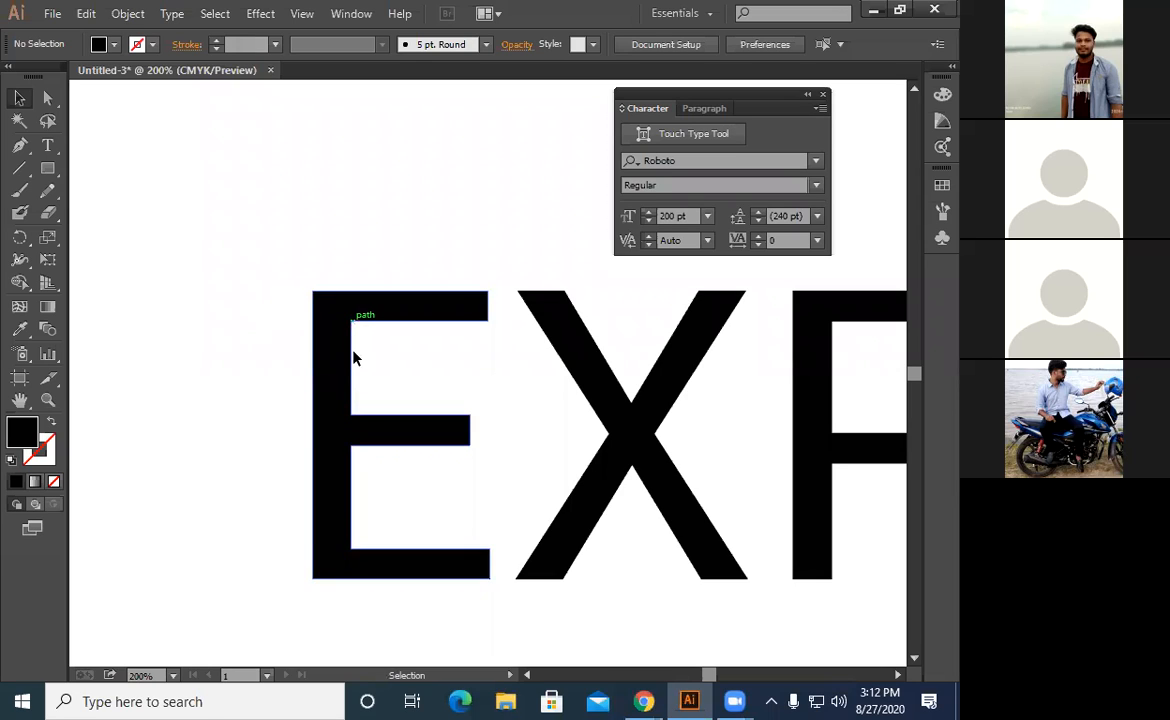
# Move the two inner corner anchor points of the first E's upper gap left past its stem, to about X 415.5 px, and deselect
pyautogui.click(48, 92)
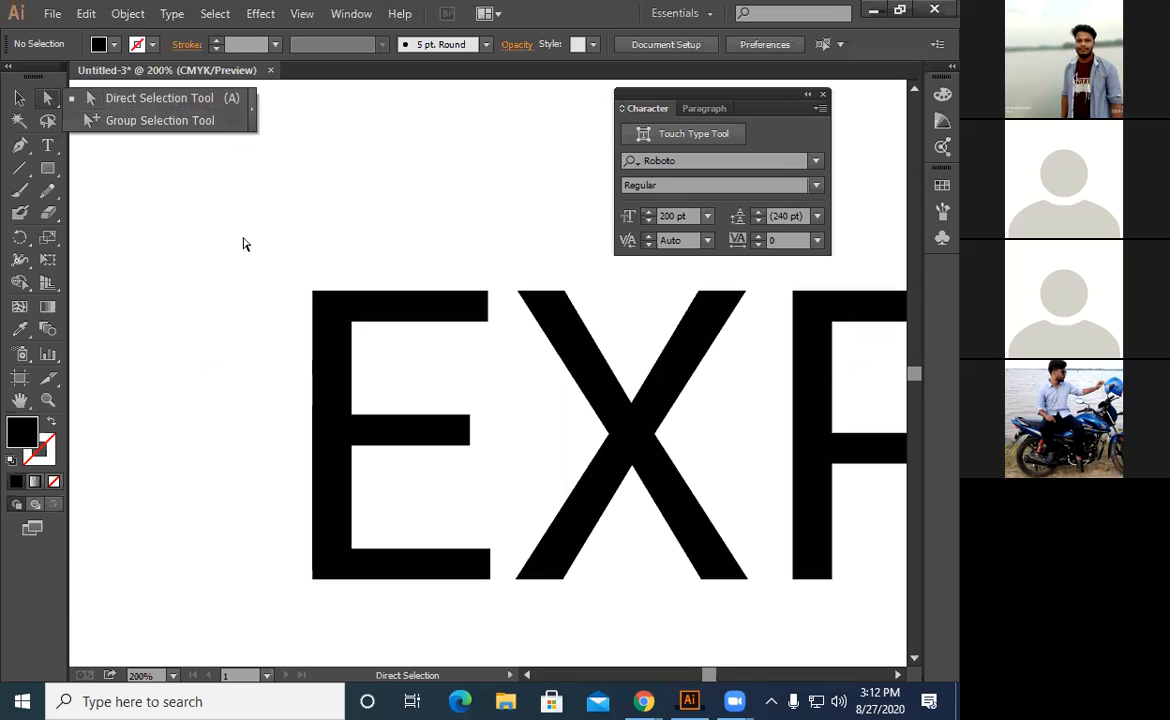
pyautogui.click(348, 384)
pyautogui.click(295, 356)
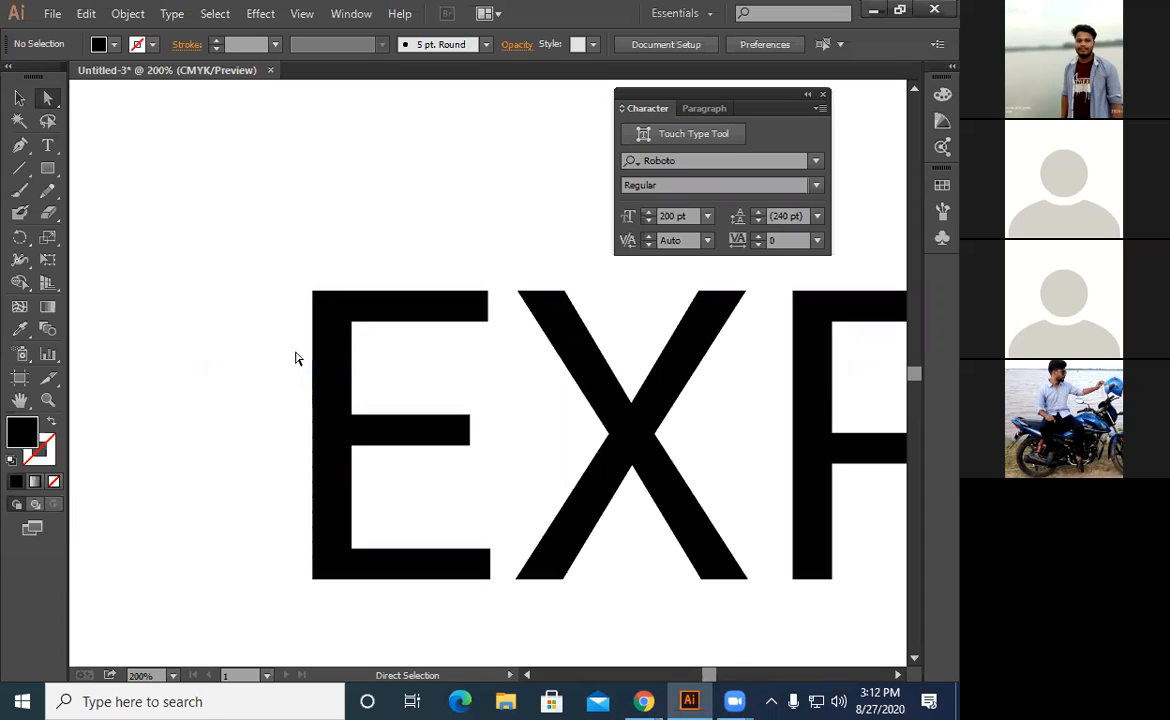
pyautogui.moveTo(291, 348); pyautogui.dragTo(368, 385)
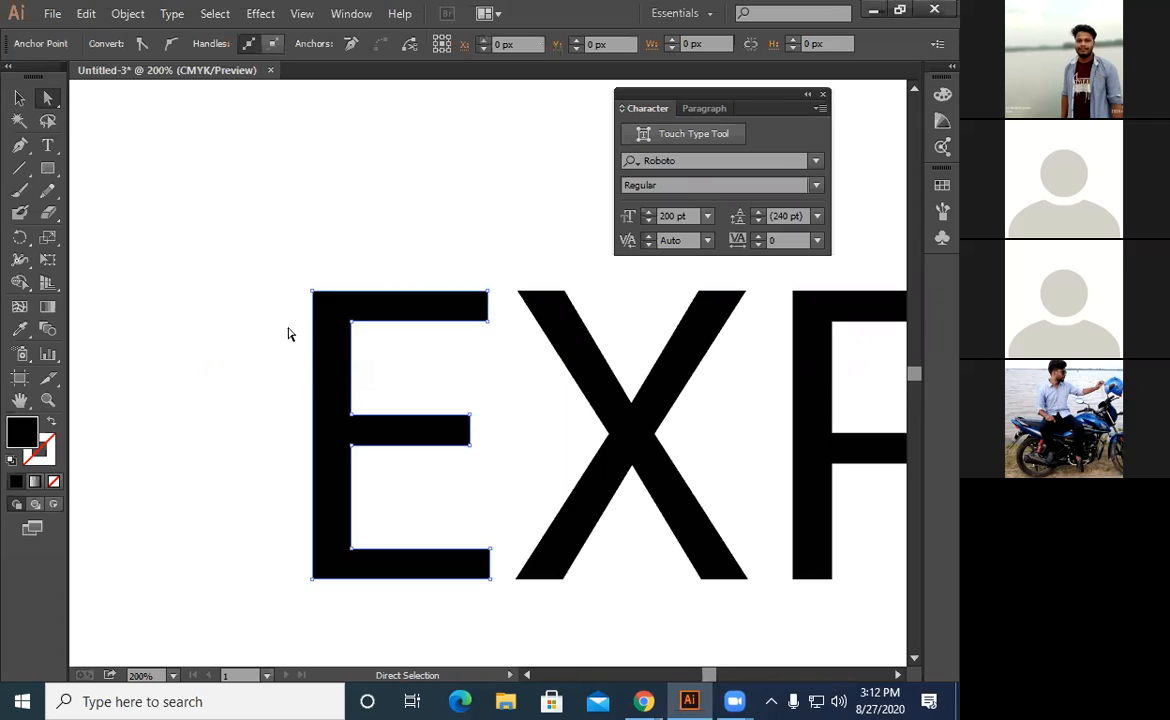
pyautogui.click(353, 323)
pyautogui.click(351, 415)
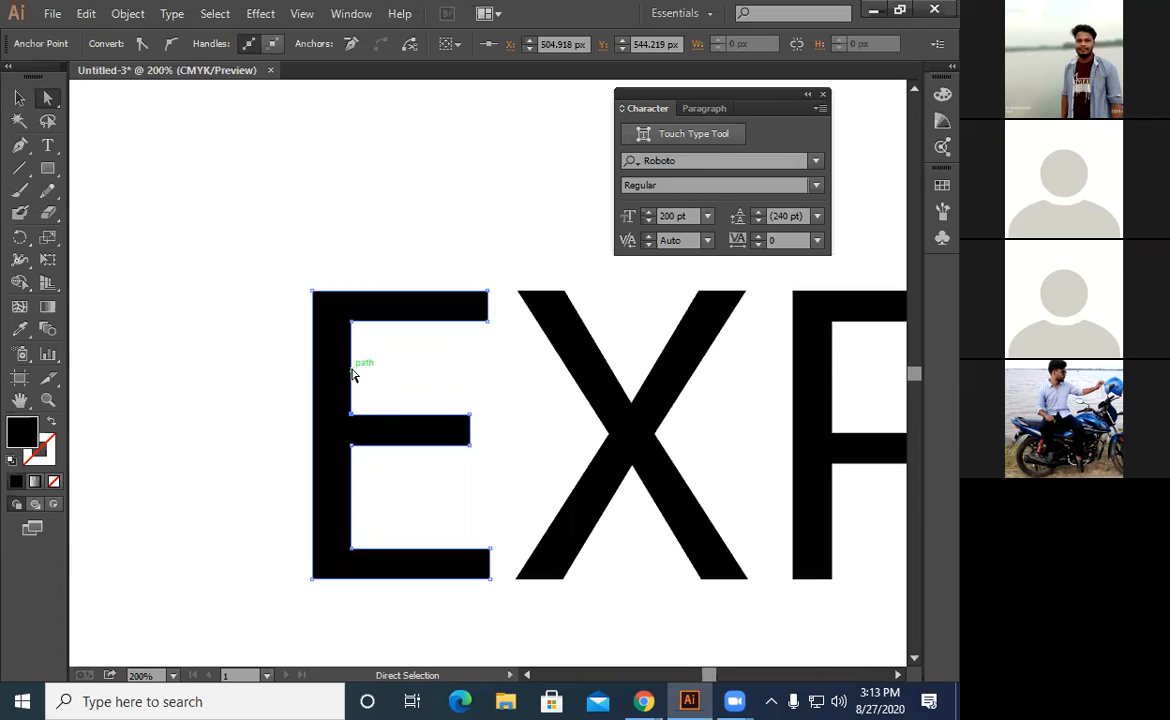
pyautogui.moveTo(351, 365); pyautogui.dragTo(196, 370)
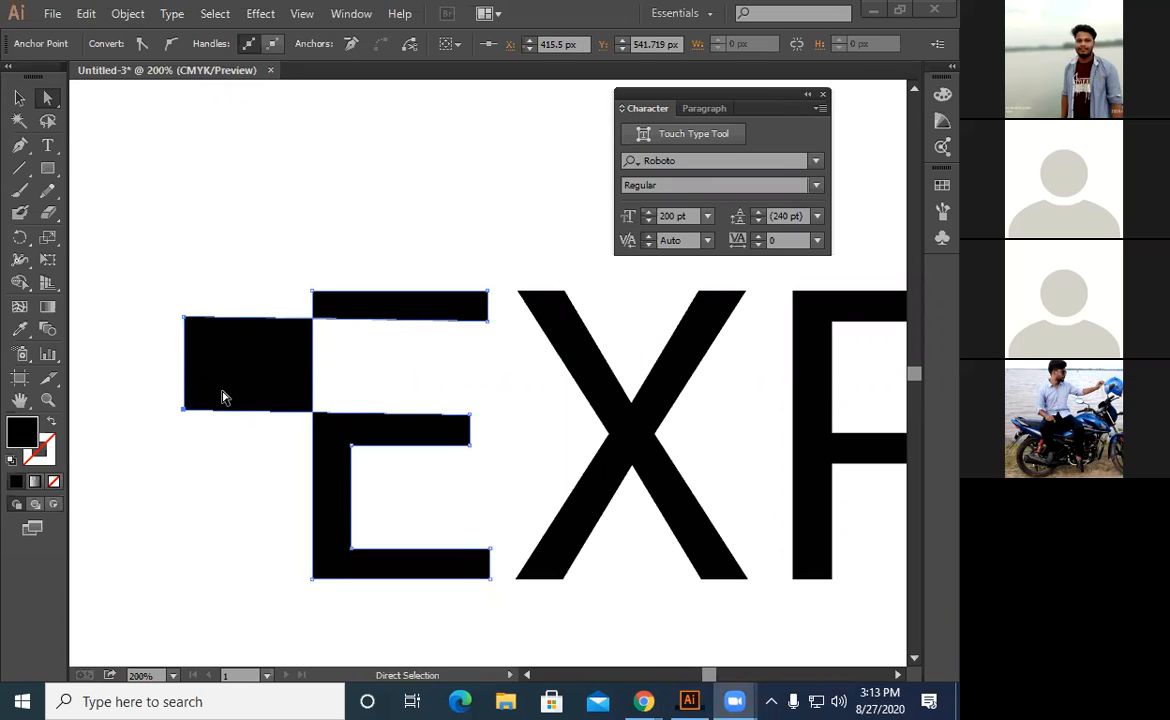
pyautogui.moveTo(185, 413); pyautogui.dragTo(187, 410)
pyautogui.click(20, 98)
pyautogui.click(20, 98)
pyautogui.click(117, 191)
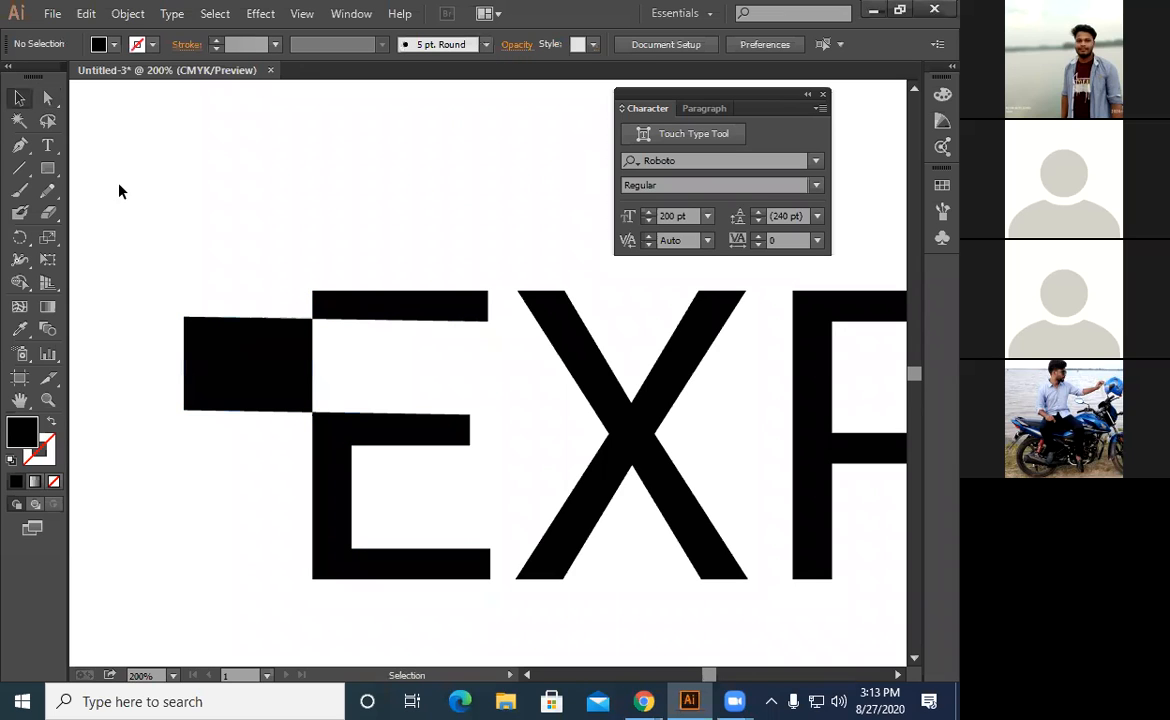
# Undo the anchor point move on the first E
pyautogui.click(220, 372)
pyautogui.hotkey('ctrl', 'z')
pyautogui.click(195, 356)
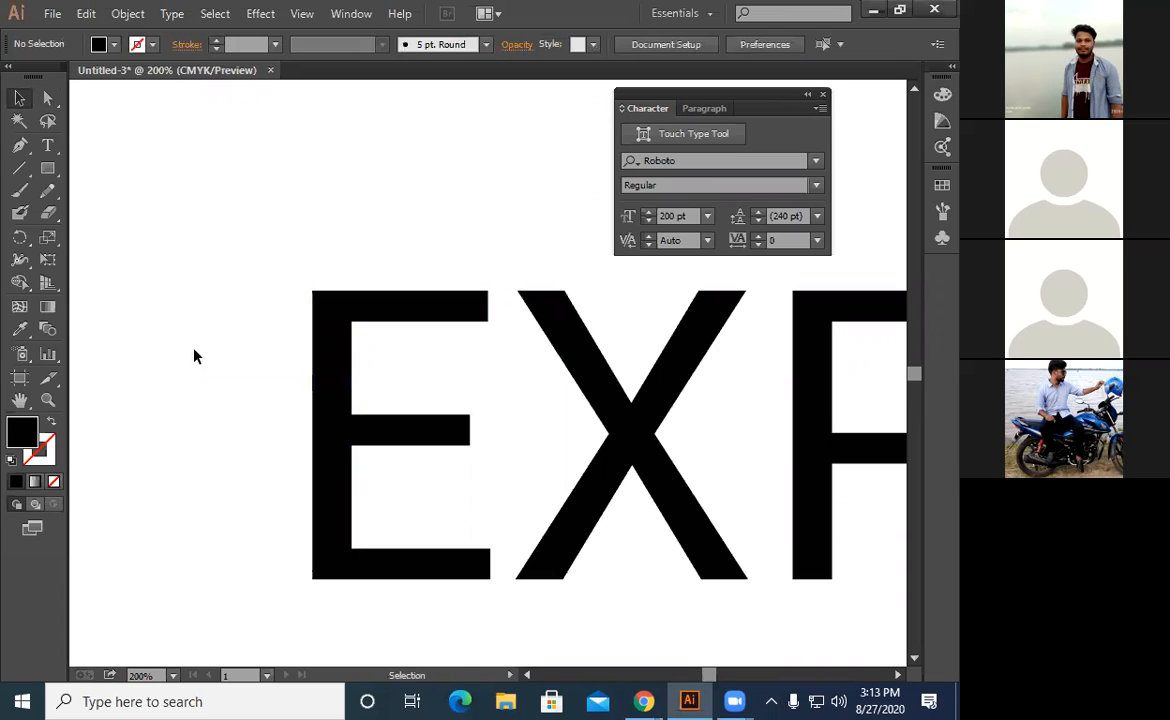
# Move the upper gap's two inner anchor points of the first E straight left to about X 430 px and clear the selection
pyautogui.click(46, 101)
pyautogui.moveTo(287, 344); pyautogui.dragTo(378, 398)
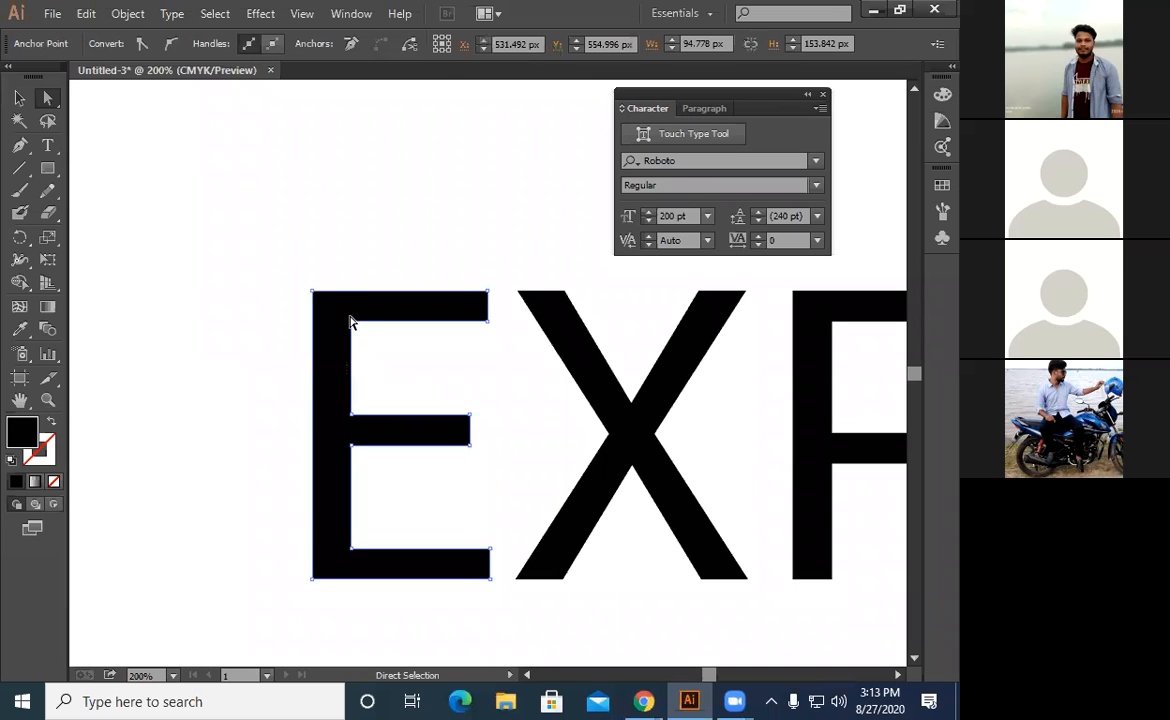
pyautogui.click(350, 321)
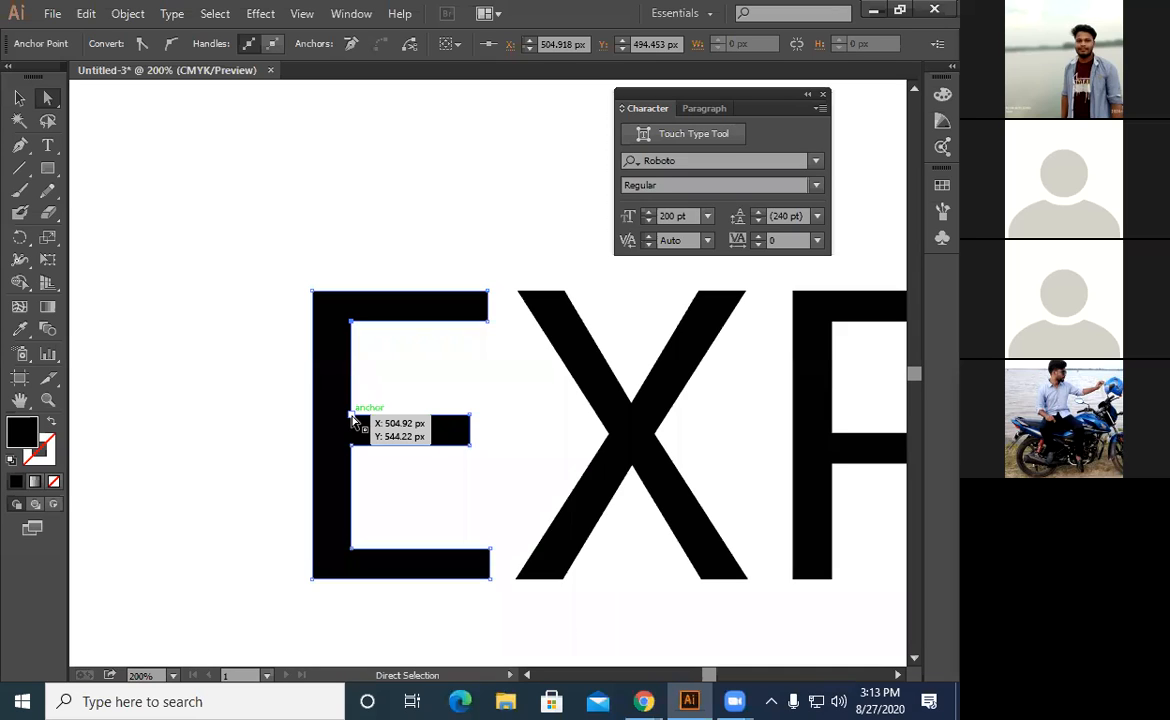
pyautogui.click(351, 416)
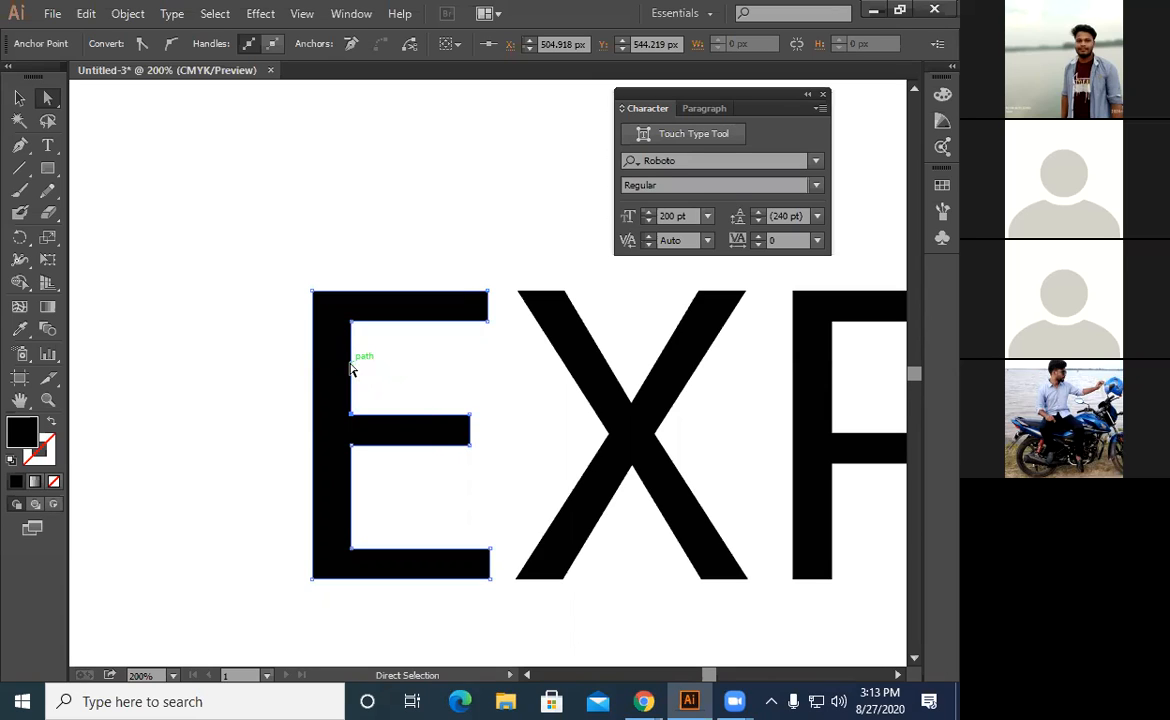
pyautogui.moveTo(350, 369); pyautogui.dragTo(232, 498)
pyautogui.click(19, 97)
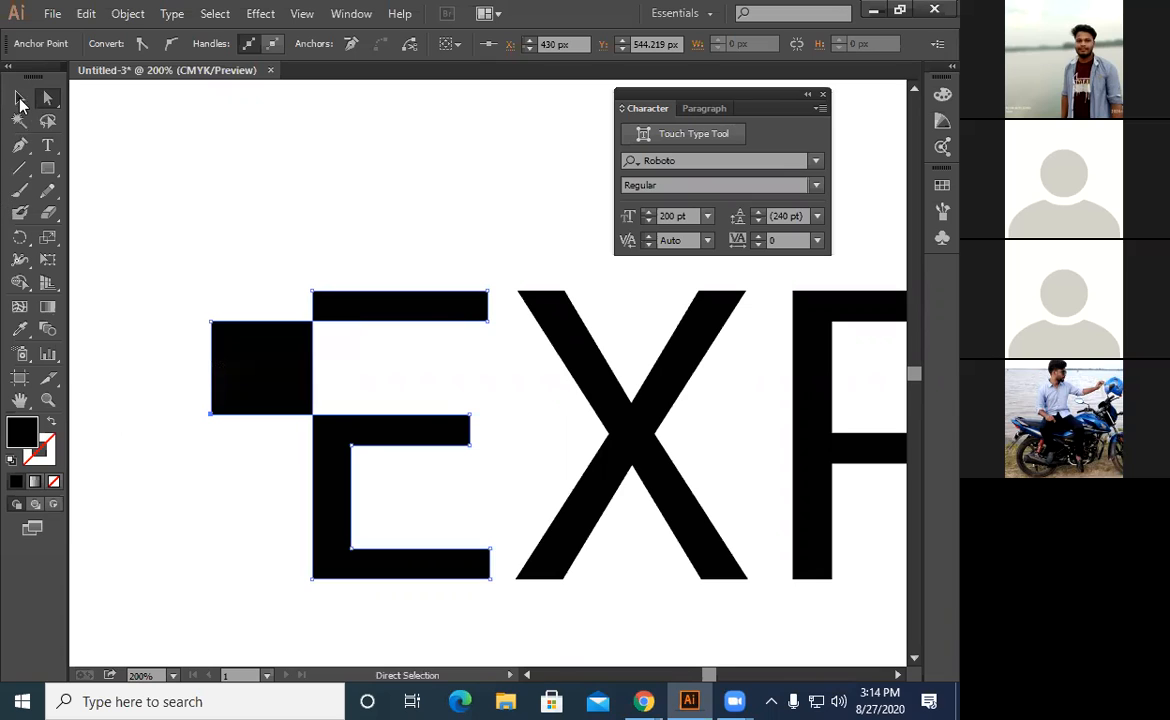
pyautogui.click(165, 211)
# Remove the block protruding left of the first E with the Shape Builder tool and deselect the letter
pyautogui.moveTo(157, 172); pyautogui.dragTo(499, 598)
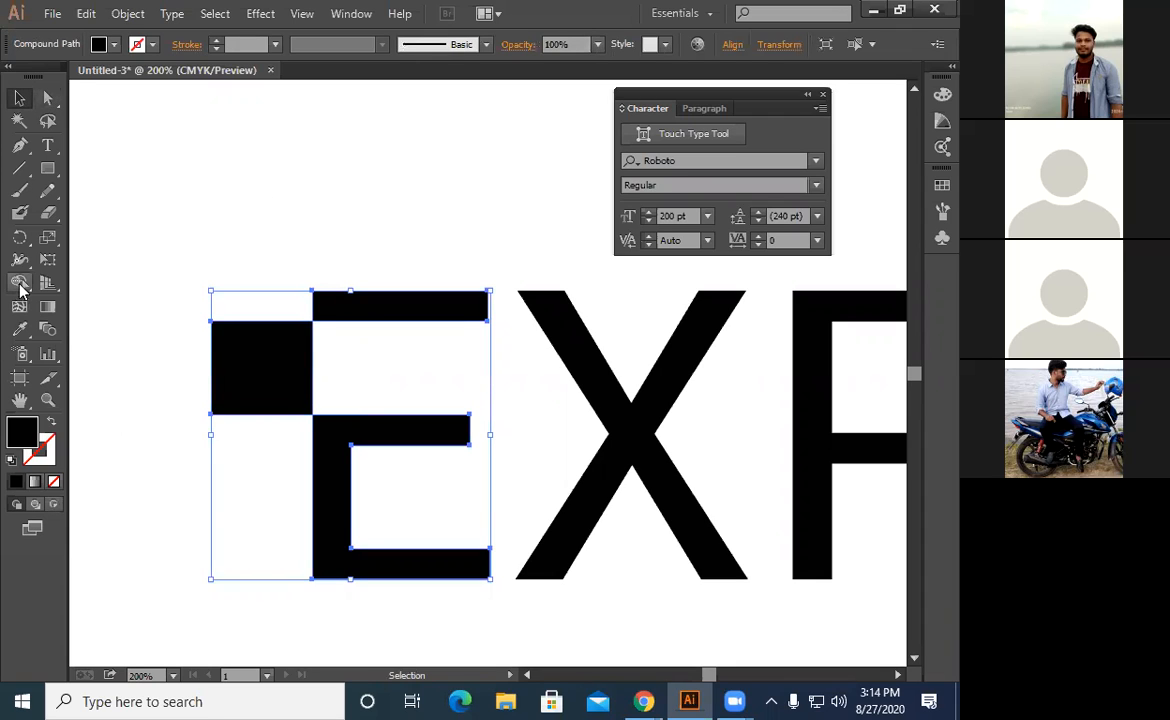
pyautogui.moveTo(20, 284); pyautogui.dragTo(80, 290)
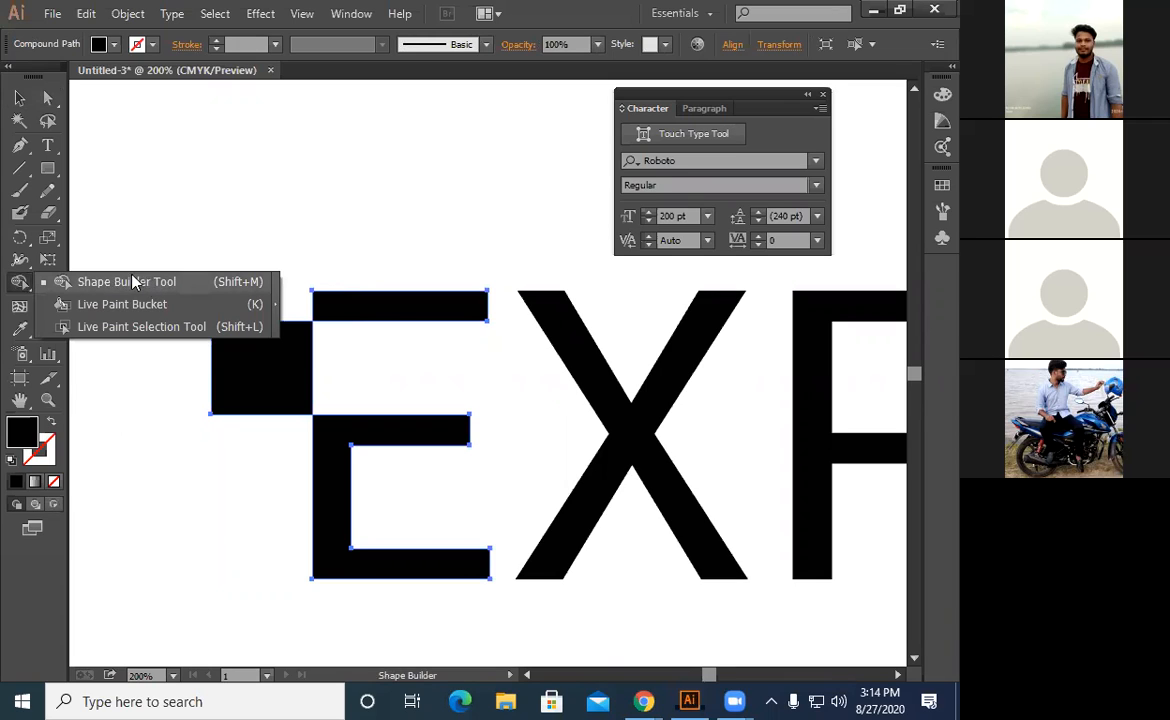
pyautogui.click(160, 284)
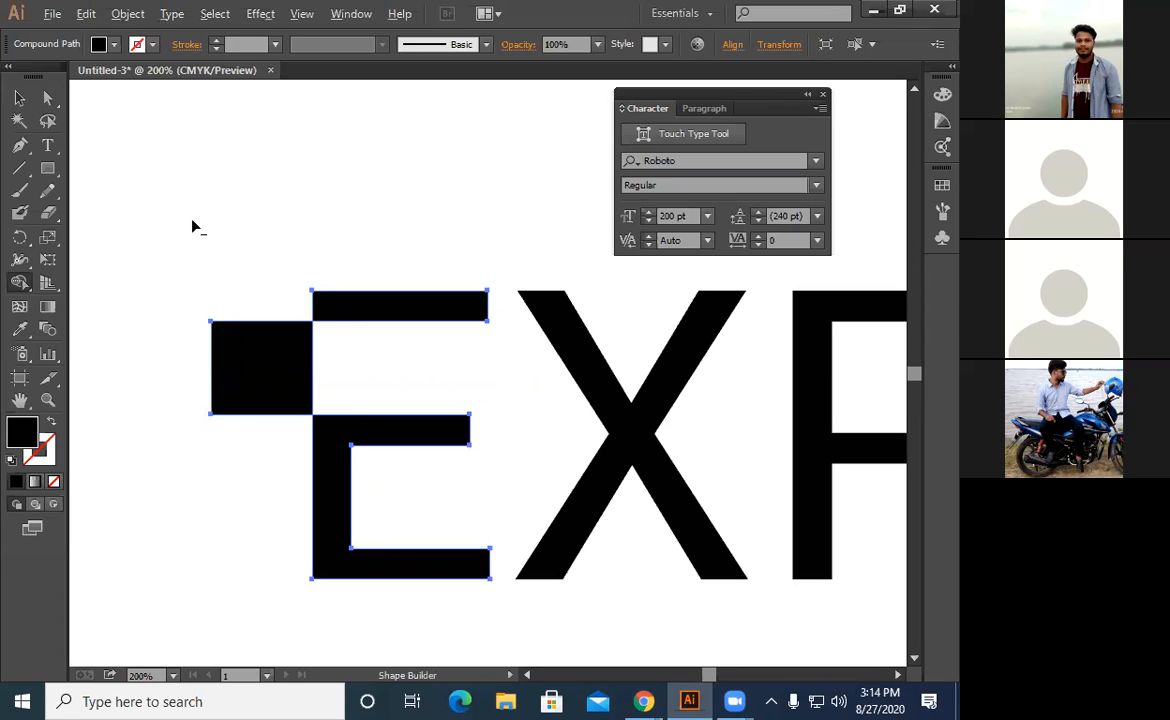
pyautogui.keyDown('alt'); pyautogui.click(254, 377); pyautogui.keyUp('alt')
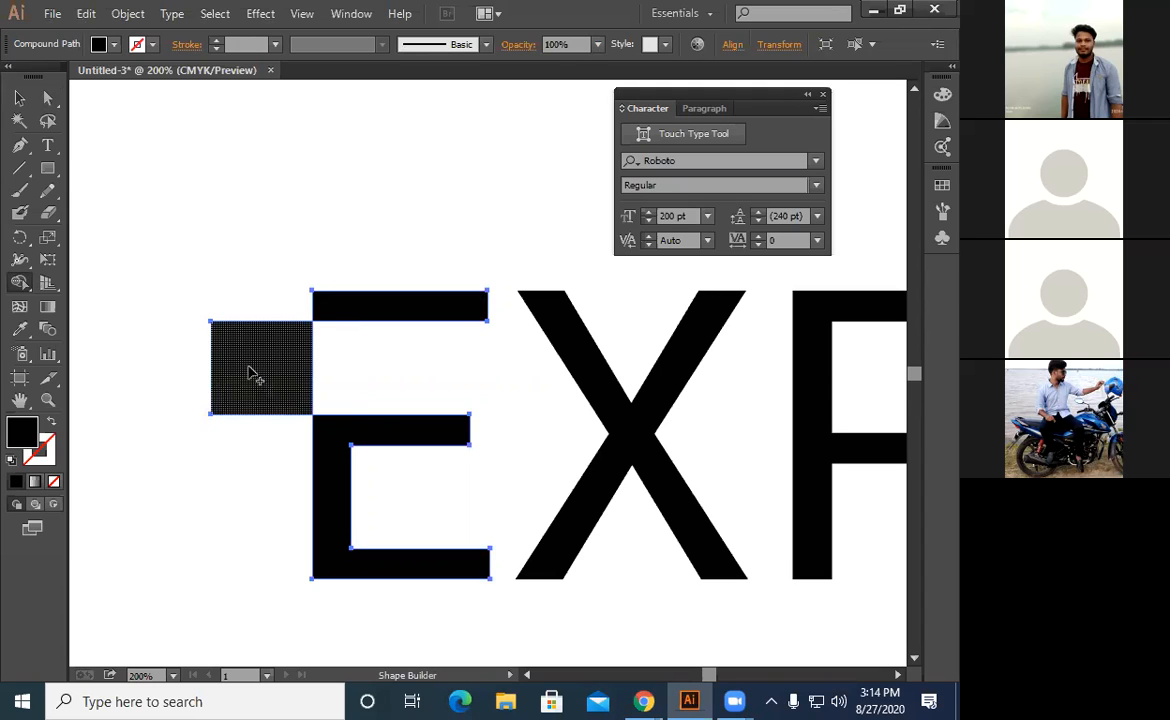
pyautogui.press('v')
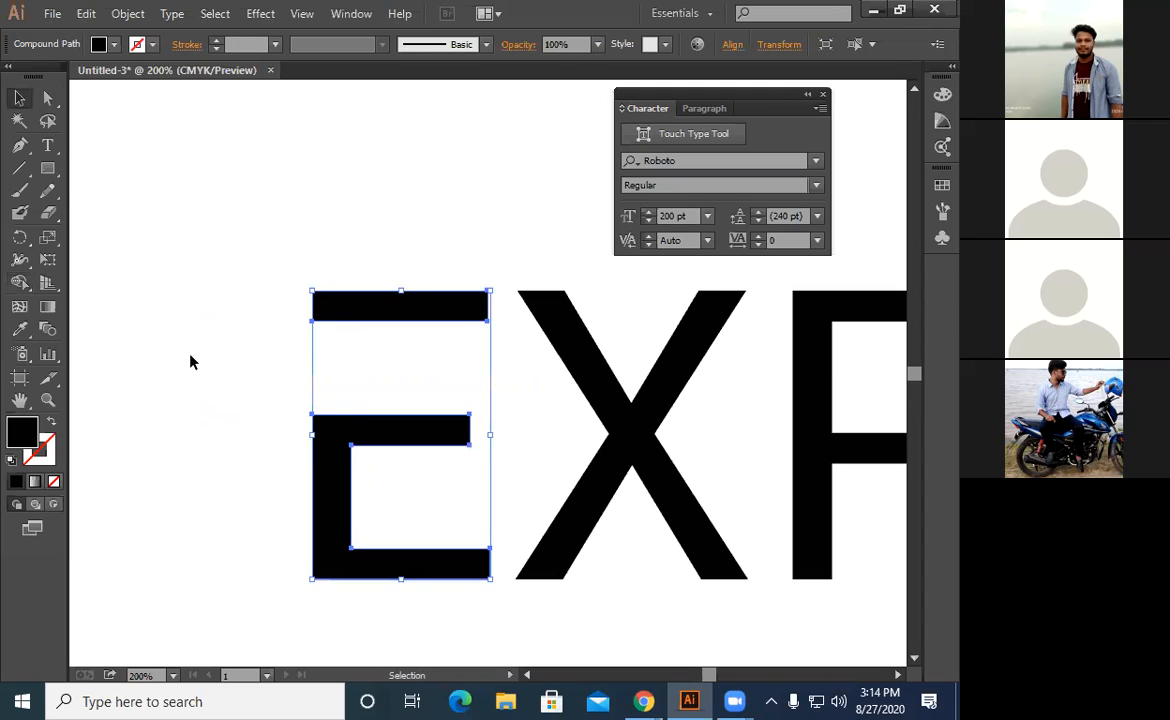
pyautogui.click(340, 343)
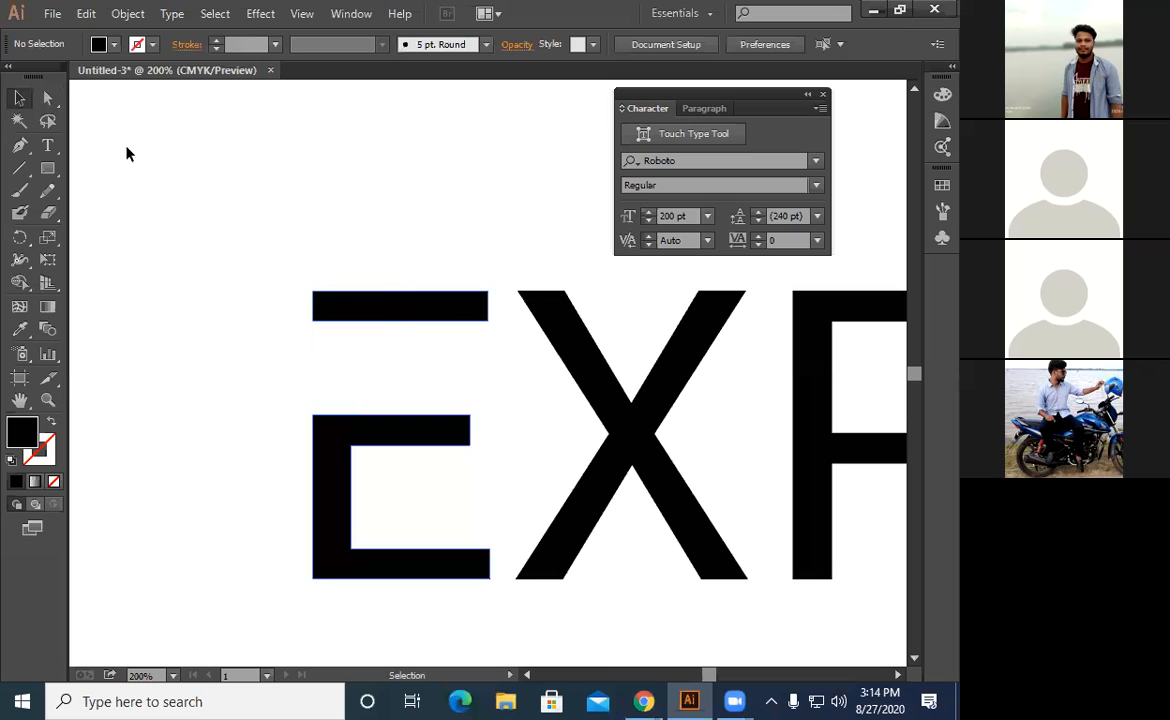
# Alternate between the Selection and Direct Selection tools around the cut E, and undo the edits to restore the full letter
pyautogui.click(50, 102)
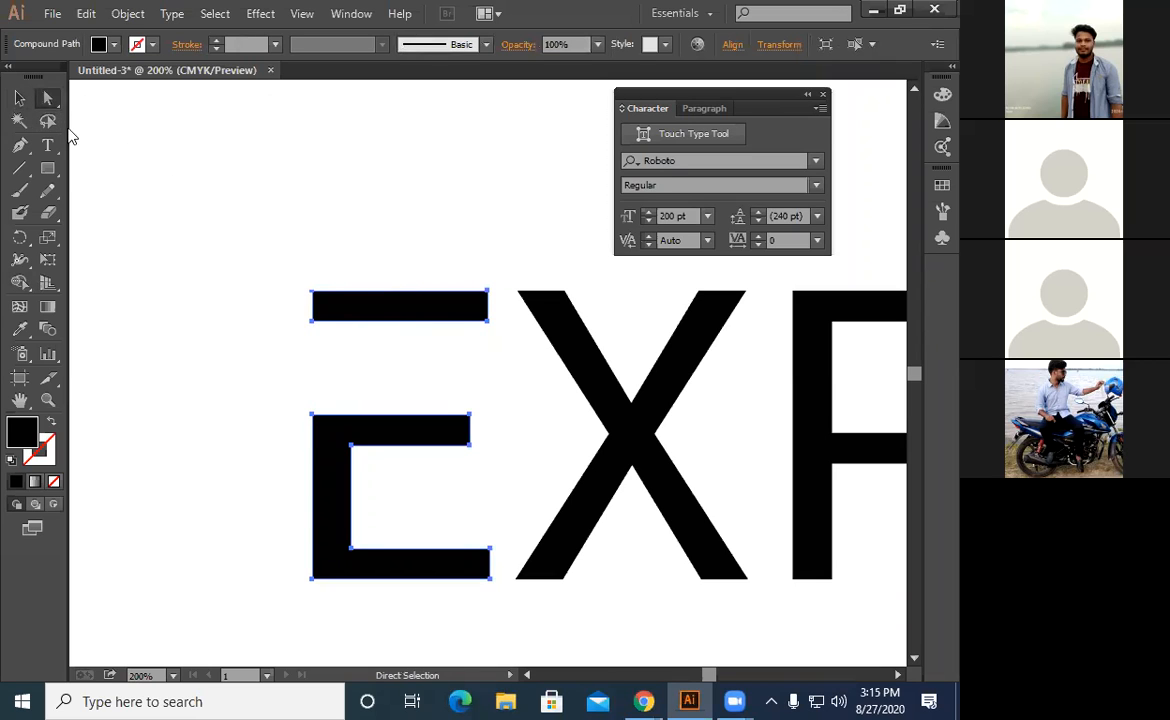
pyautogui.click(22, 100)
pyautogui.click(74, 127)
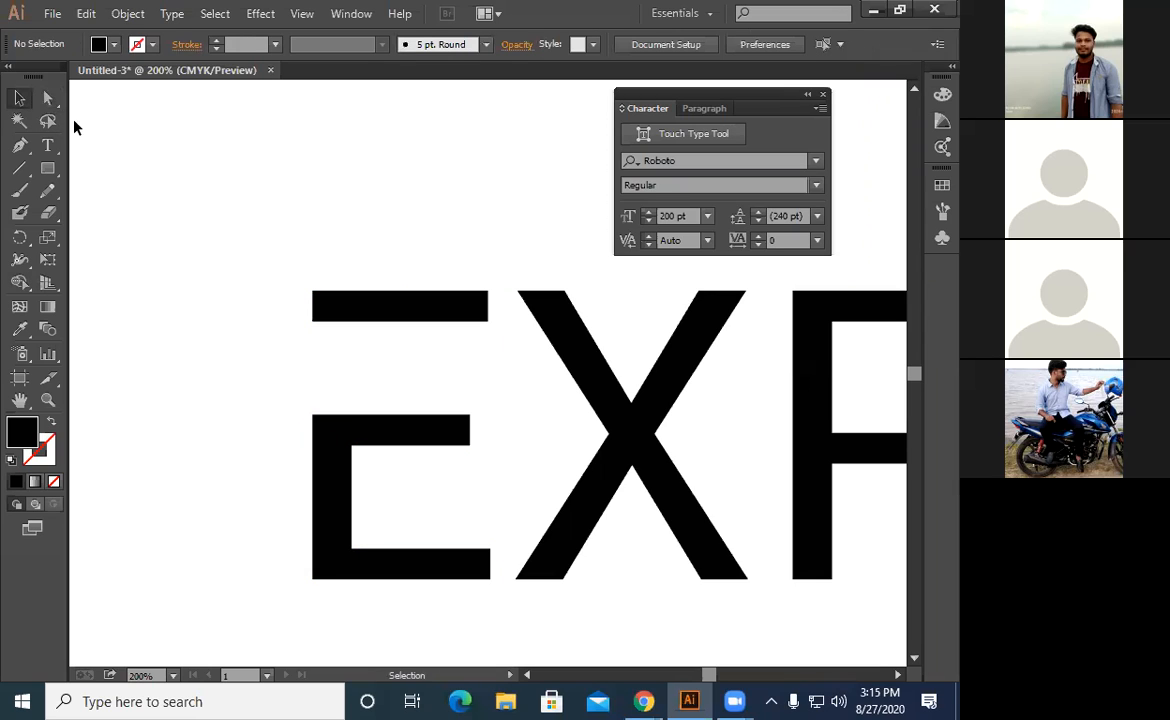
pyautogui.click(50, 100)
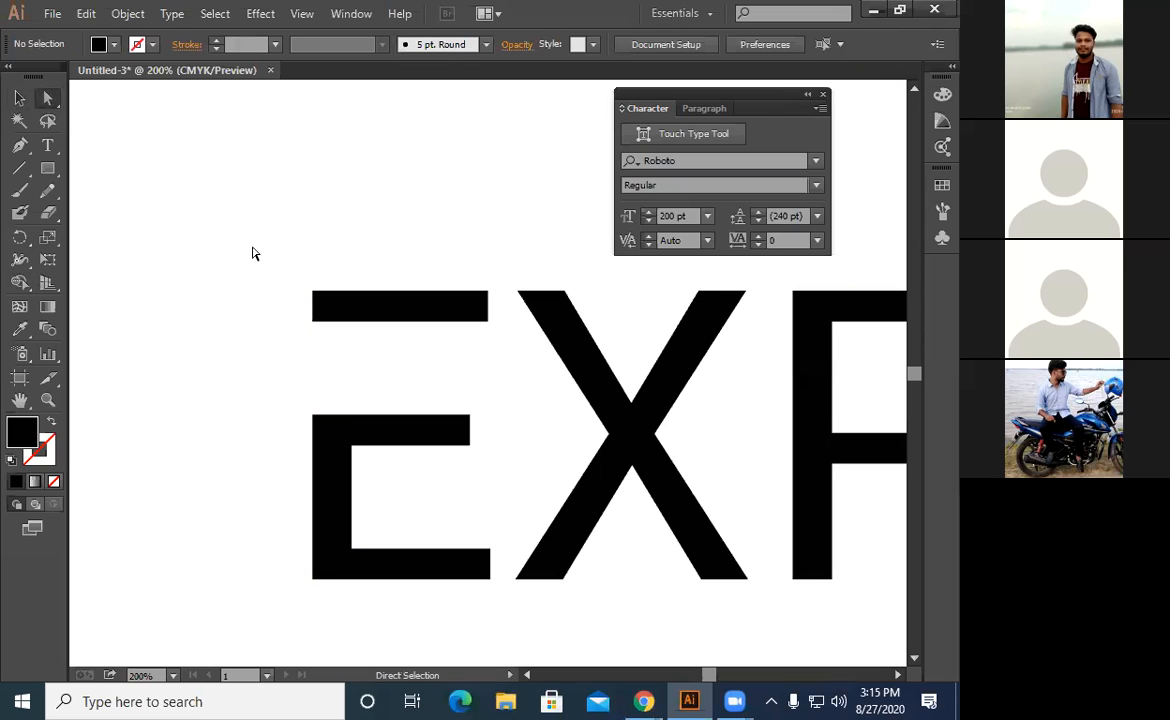
pyautogui.click(420, 318)
pyautogui.press('v')
pyautogui.click(251, 343)
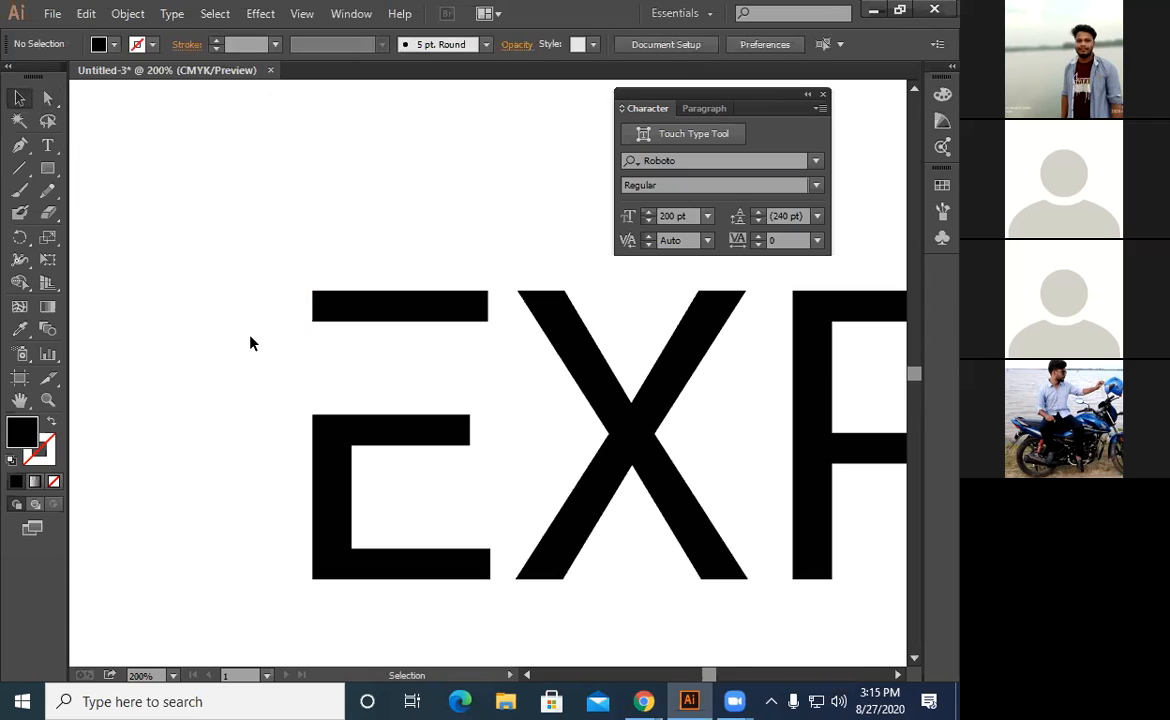
pyautogui.press('a')
pyautogui.press('v')
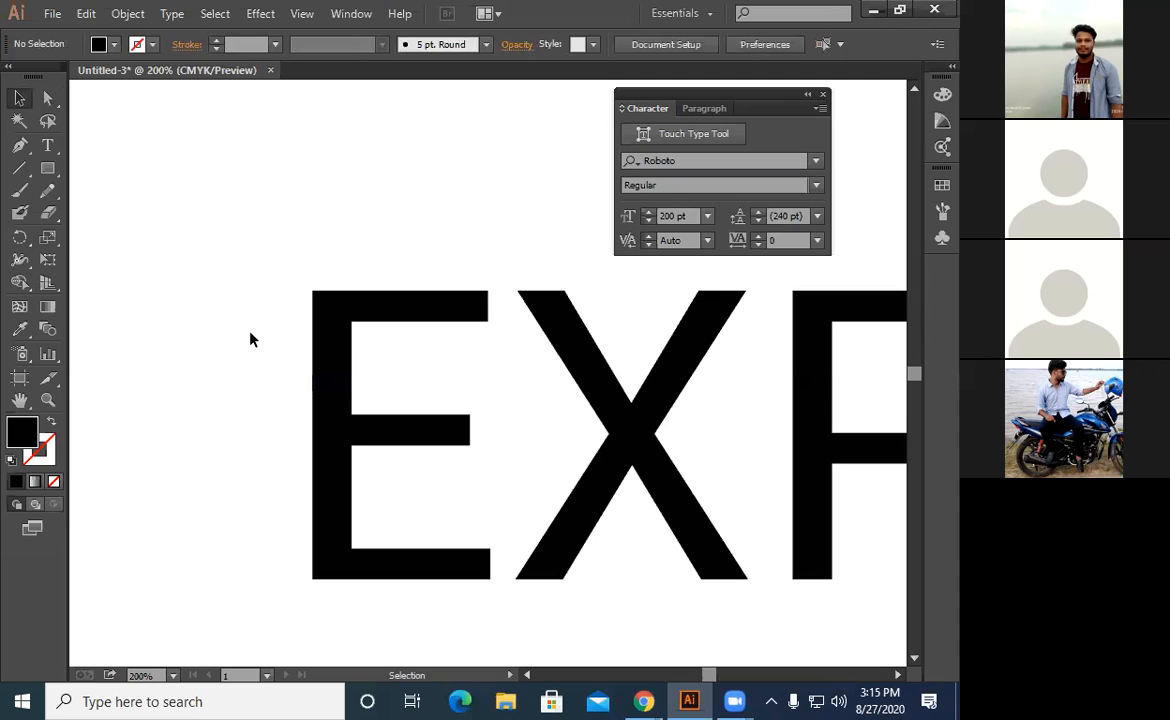
# Move the upper gap's two inner anchor points of the first E horizontally past its stem, to about X 439 px
pyautogui.scroll(-1, 365, 538)
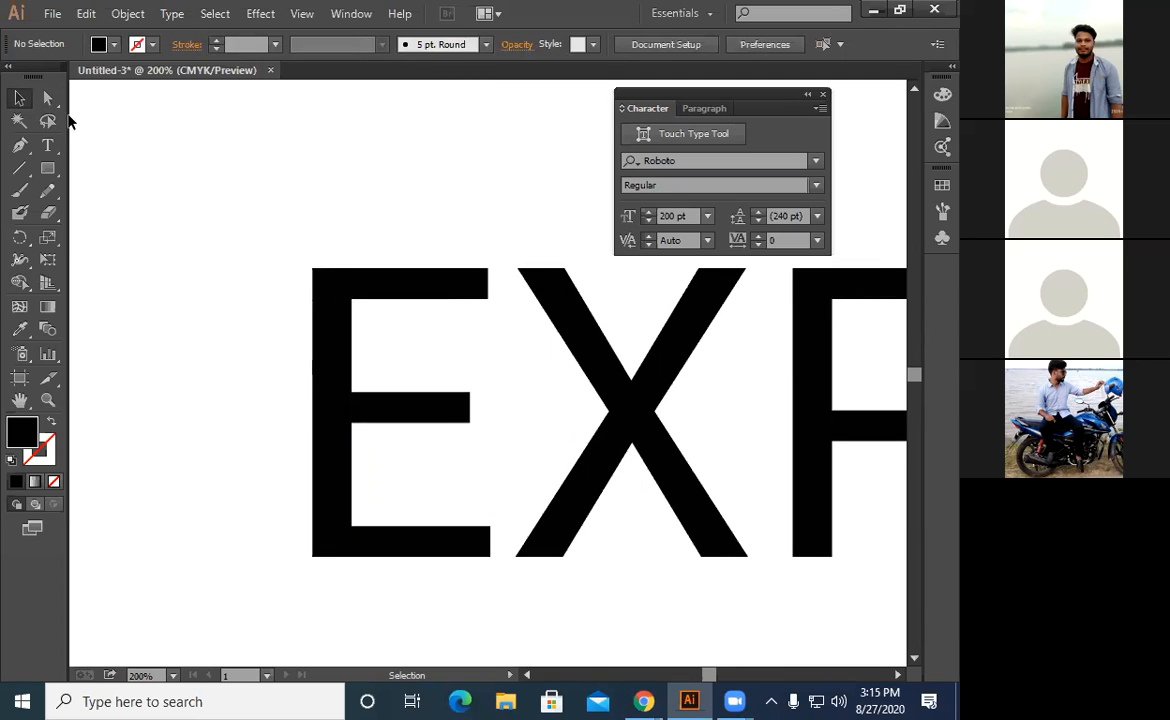
pyautogui.press('a')
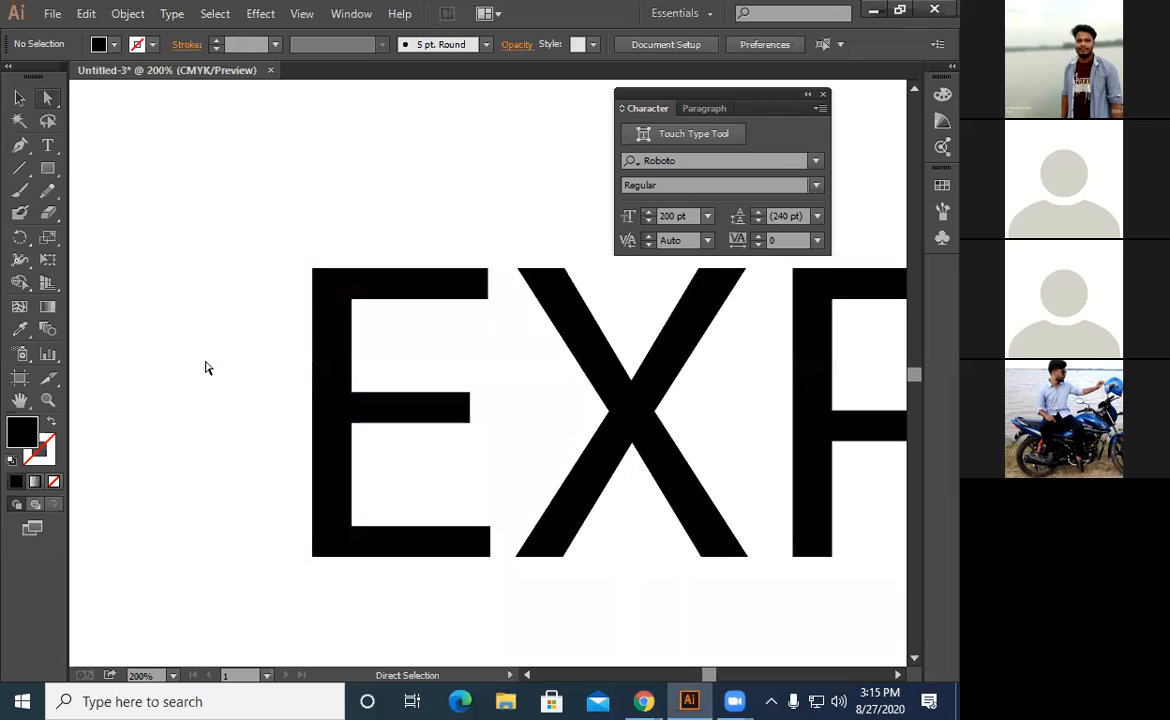
pyautogui.moveTo(283, 322)
pyautogui.mouseDown()
pyautogui.moveTo(376, 366)
pyautogui.moveTo(358, 358)
pyautogui.moveTo(362, 334)
pyautogui.mouseUp()
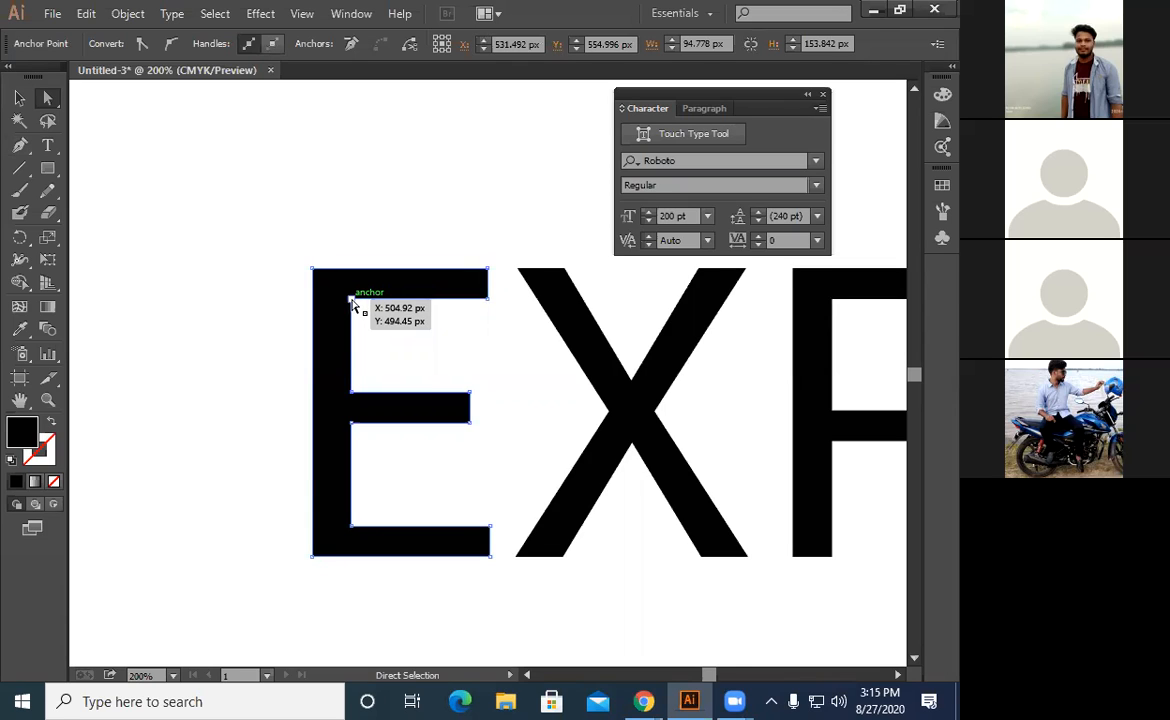
pyautogui.press('v')
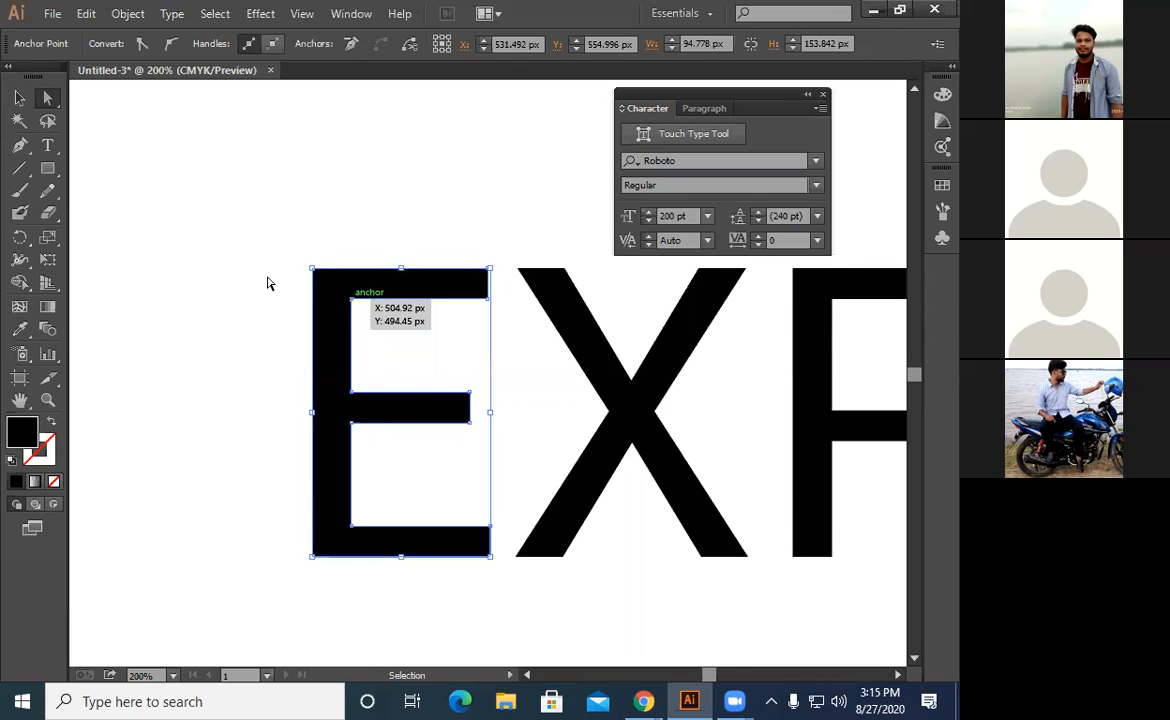
pyautogui.hotkey('ctrl', '+')
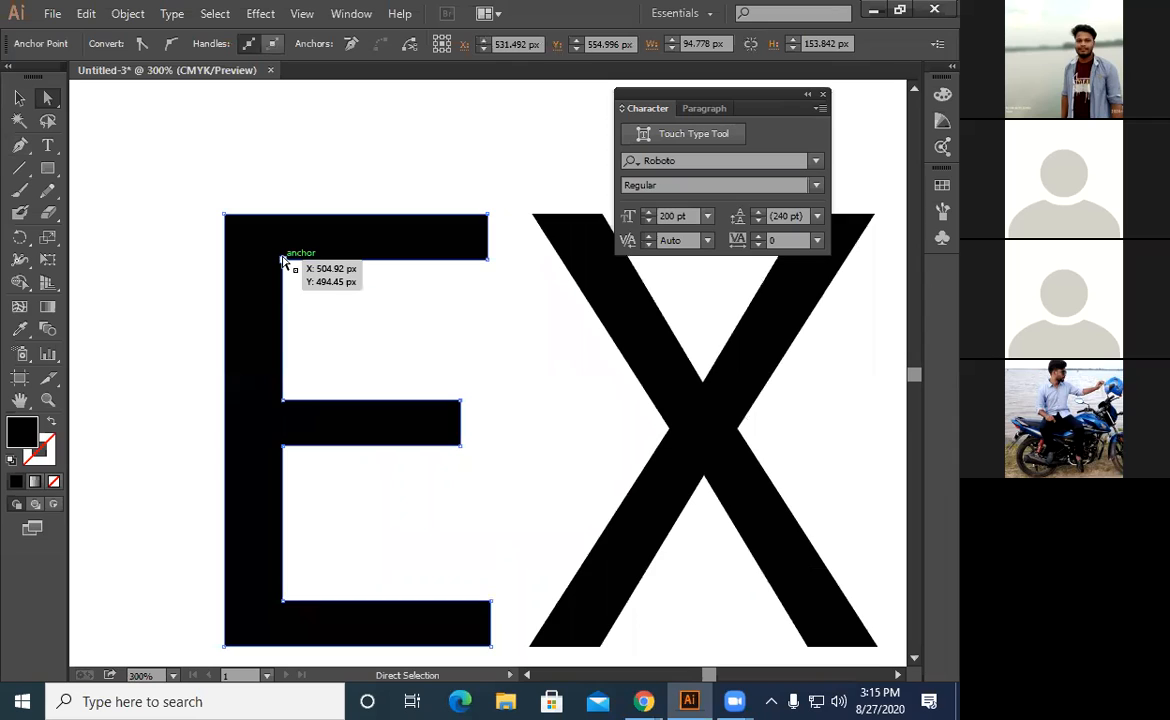
pyautogui.click(283, 260)
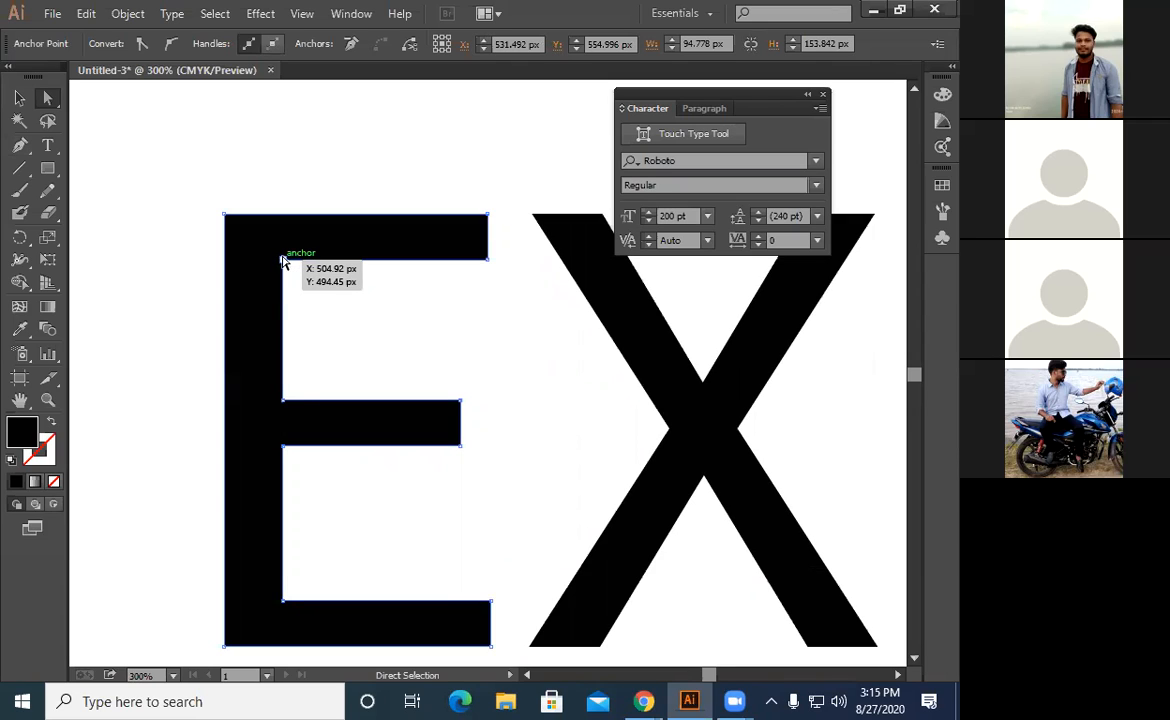
pyautogui.click(283, 402)
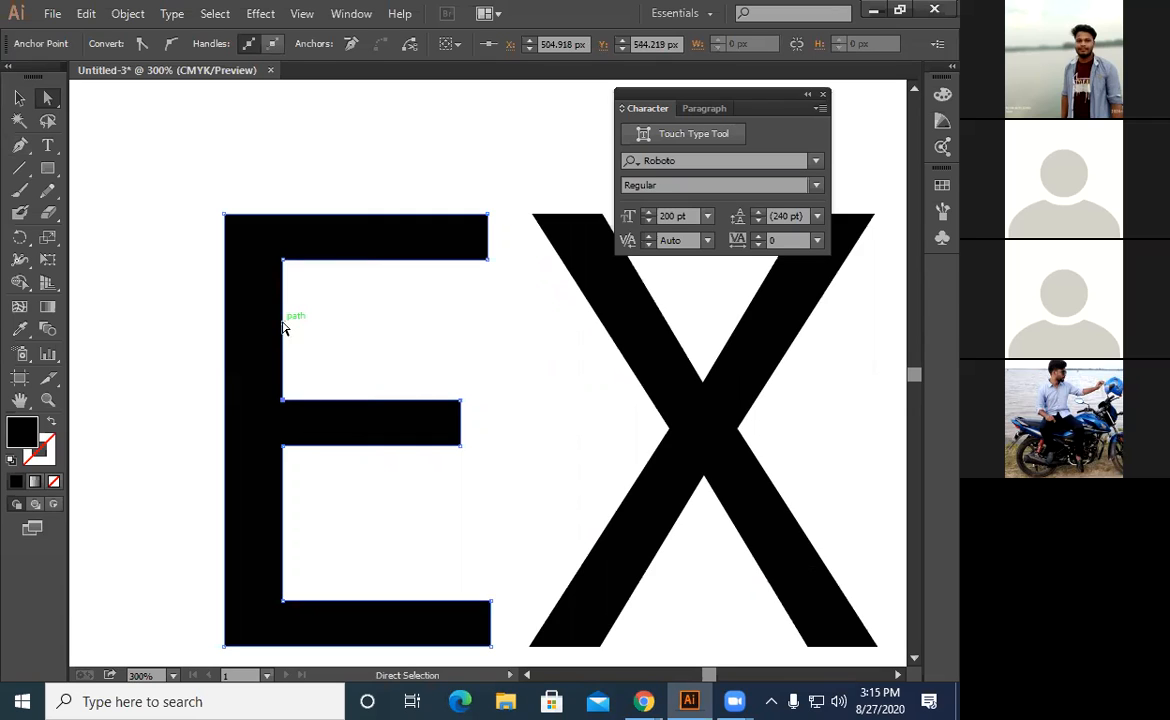
pyautogui.moveTo(274, 326); pyautogui.dragTo(175, 320)
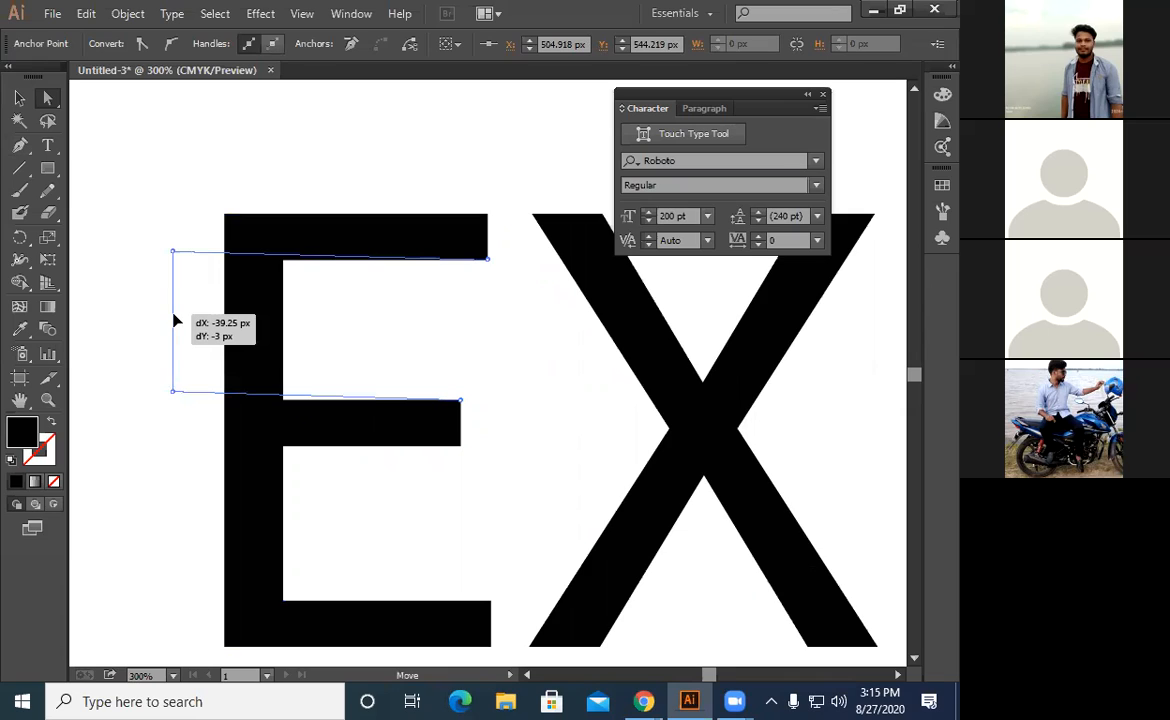
pyautogui.moveTo(175, 320); pyautogui.dragTo(97, 324)
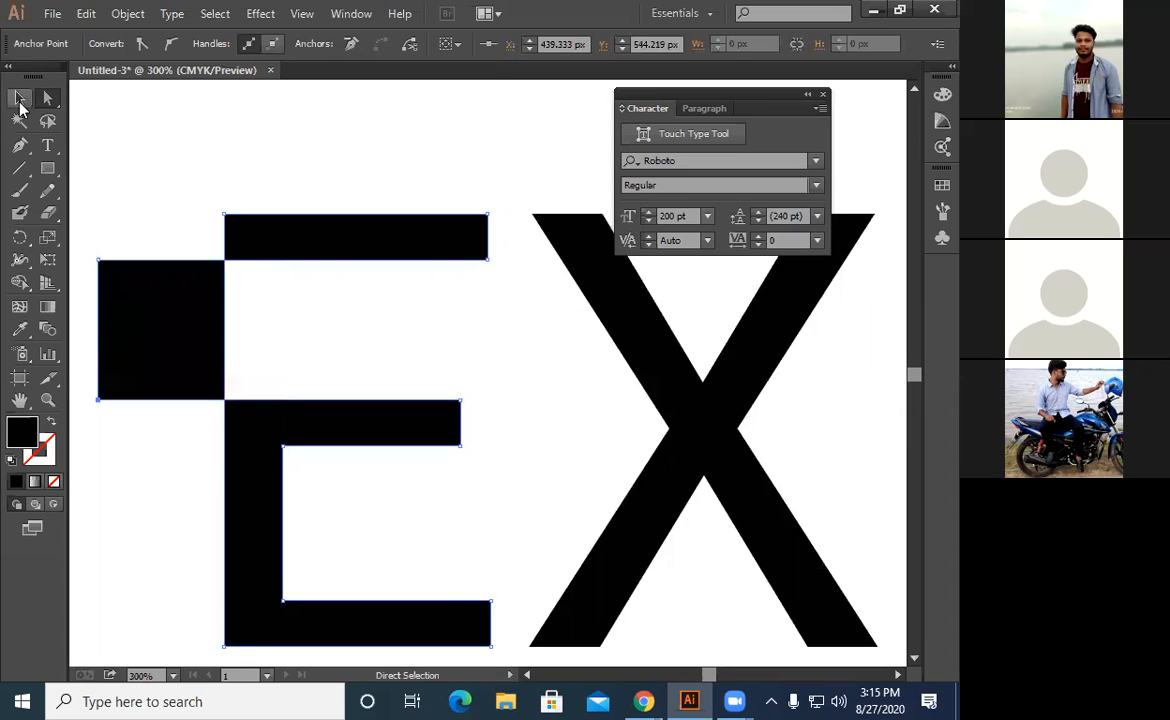
# Select the first E, remove the block protruding from its stem with the Shape Builder tool, and deselect the letter
pyautogui.click(20, 99)
pyautogui.moveTo(103, 133); pyautogui.dragTo(356, 494)
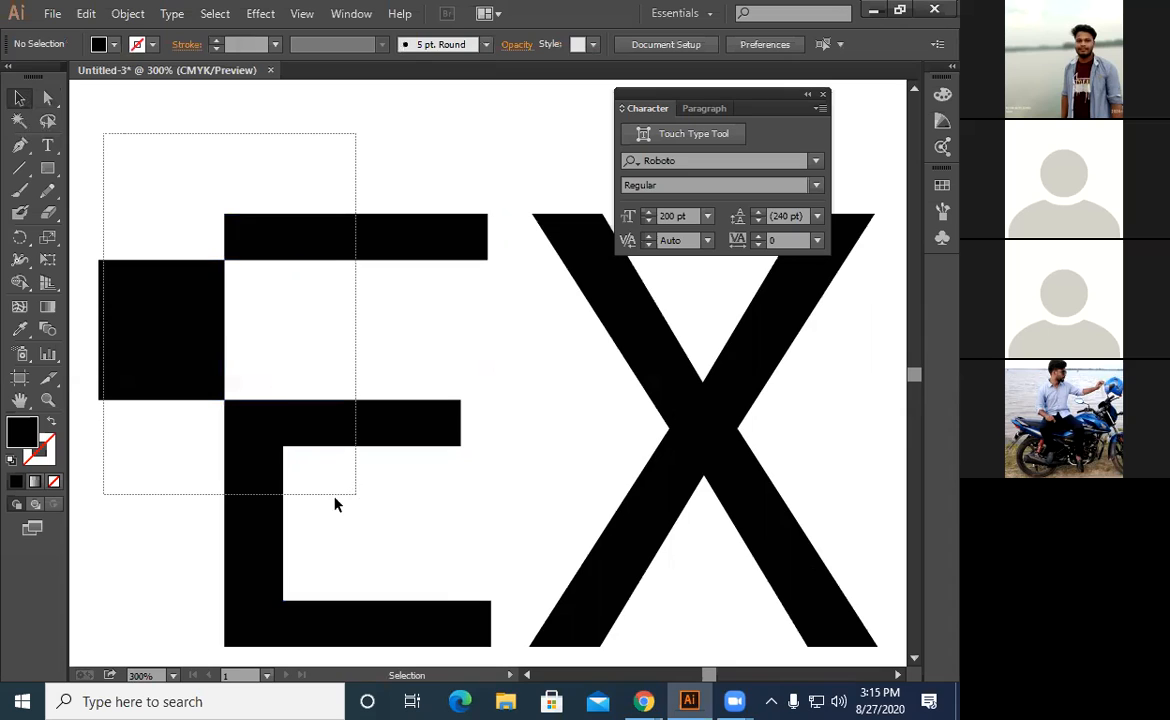
pyautogui.click(20, 285)
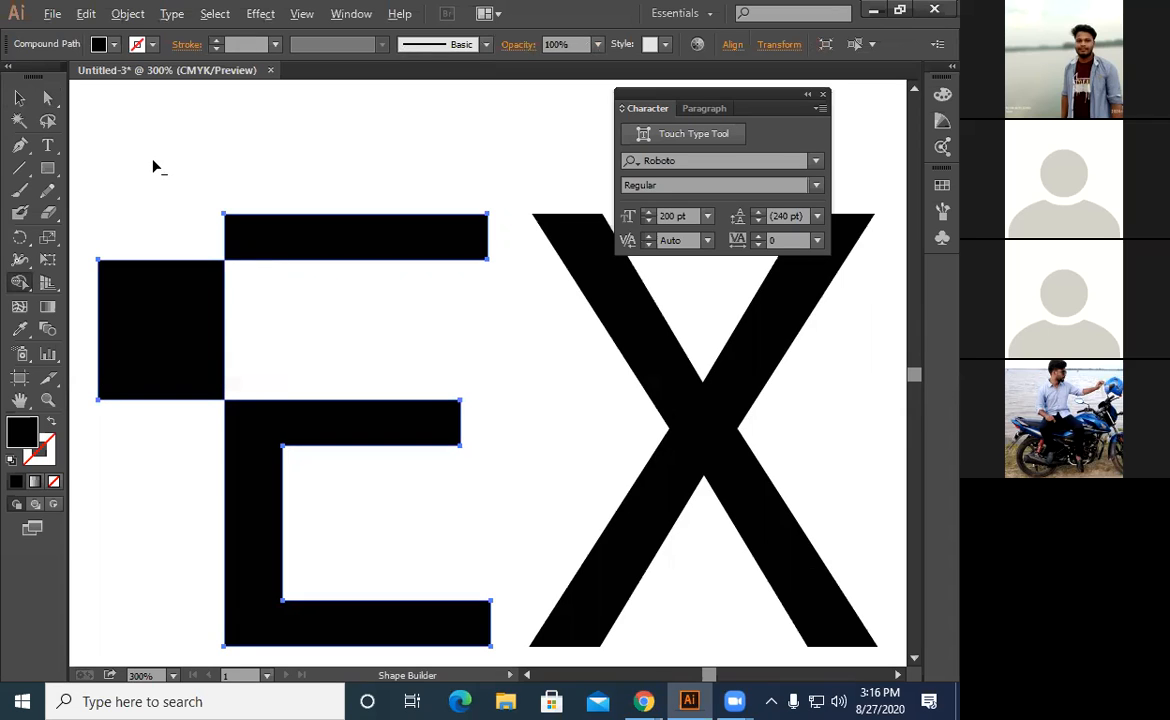
pyautogui.keyDown('alt'); pyautogui.click(146, 332); pyautogui.keyUp('alt')
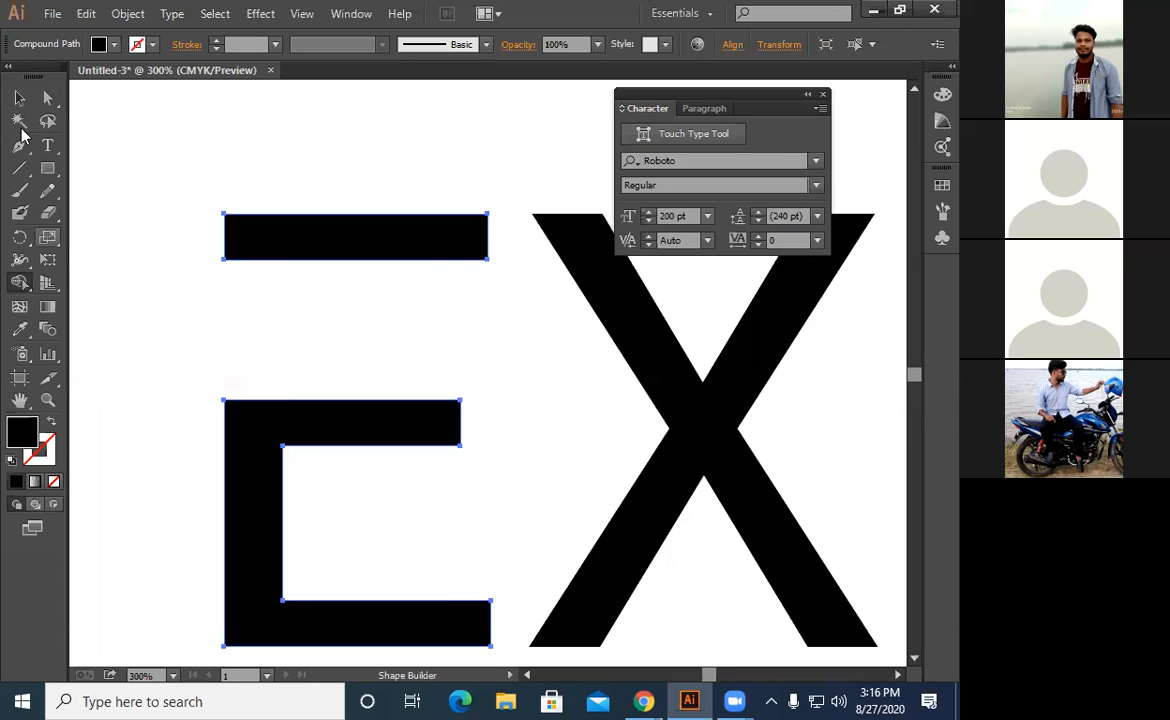
pyautogui.click(19, 97)
pyautogui.click(183, 498)
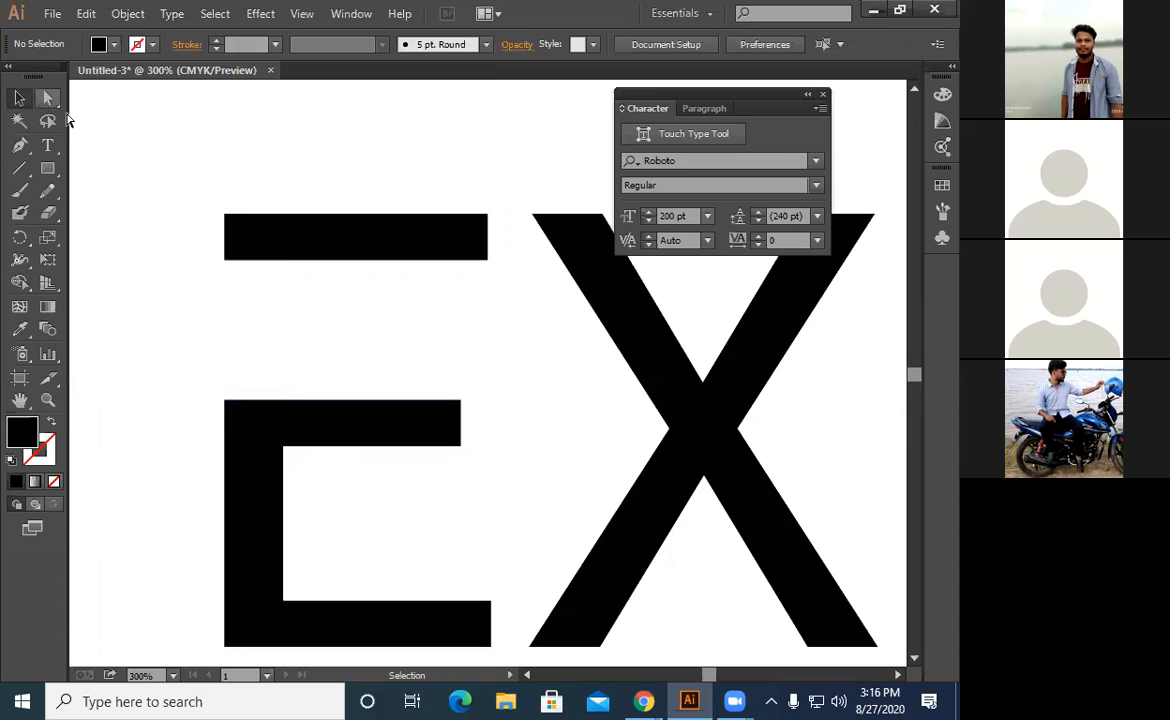
# Direct-select the first E's detached upper bar, fill the letter with web color CC0033, and deselect it
pyautogui.click(48, 97)
pyautogui.moveTo(201, 185); pyautogui.dragTo(298, 269)
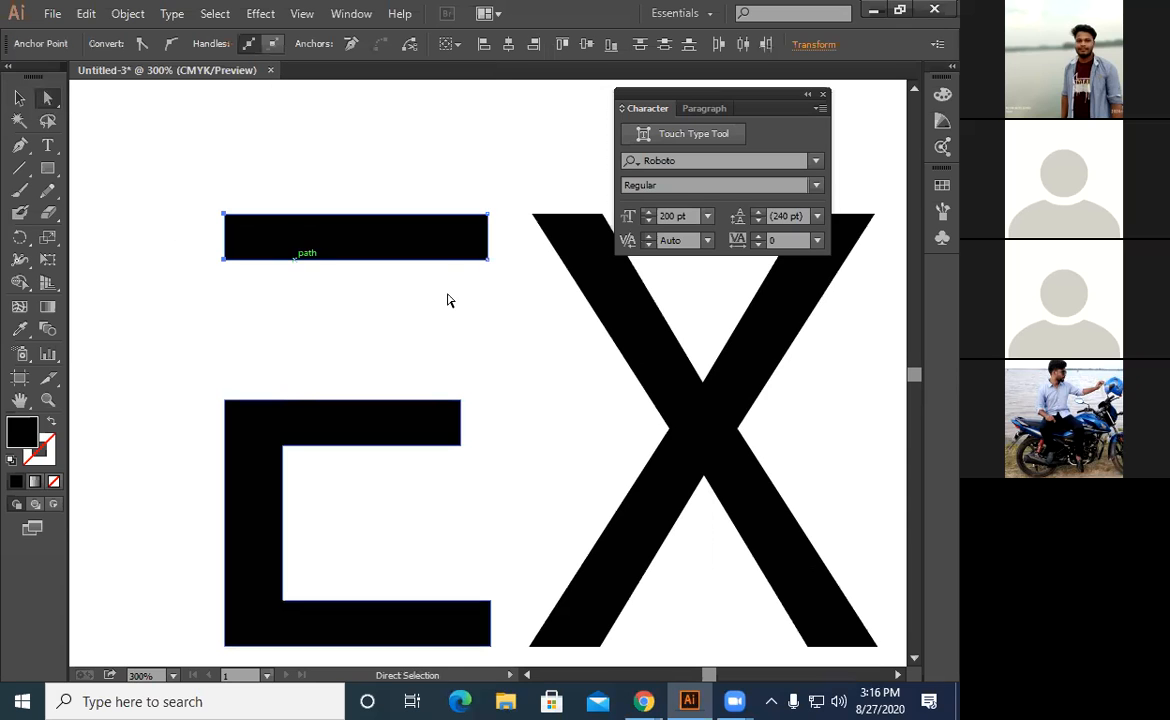
pyautogui.doubleClick(22, 431)
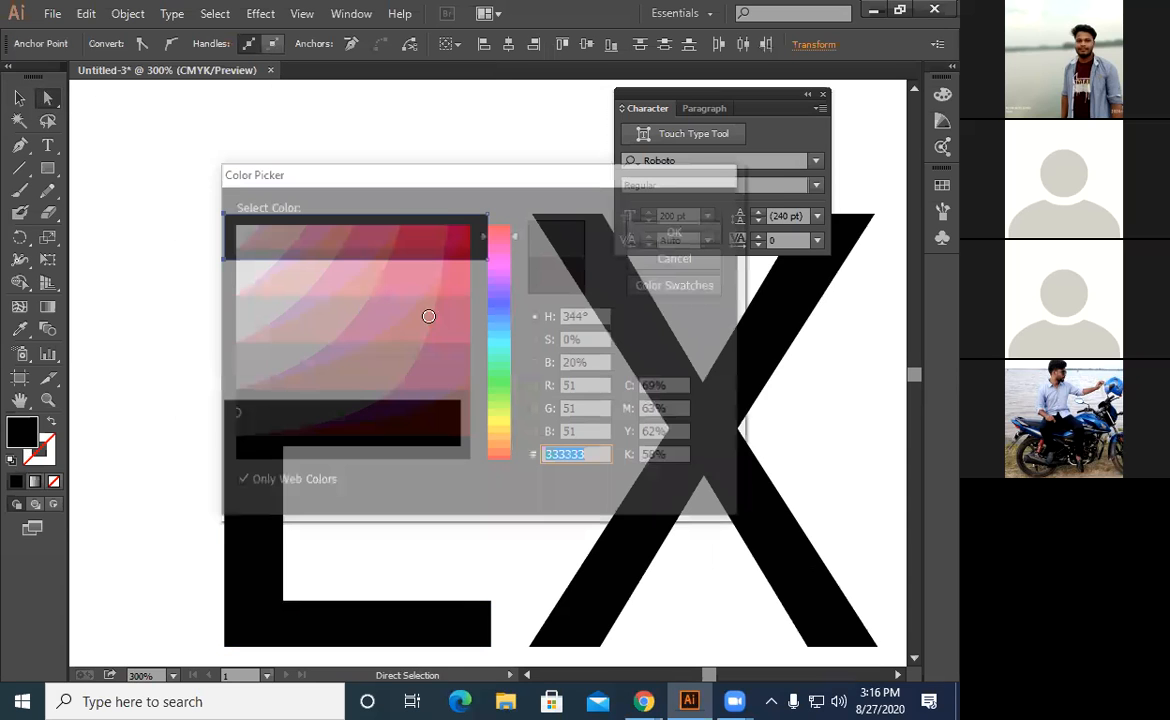
pyautogui.click(464, 268)
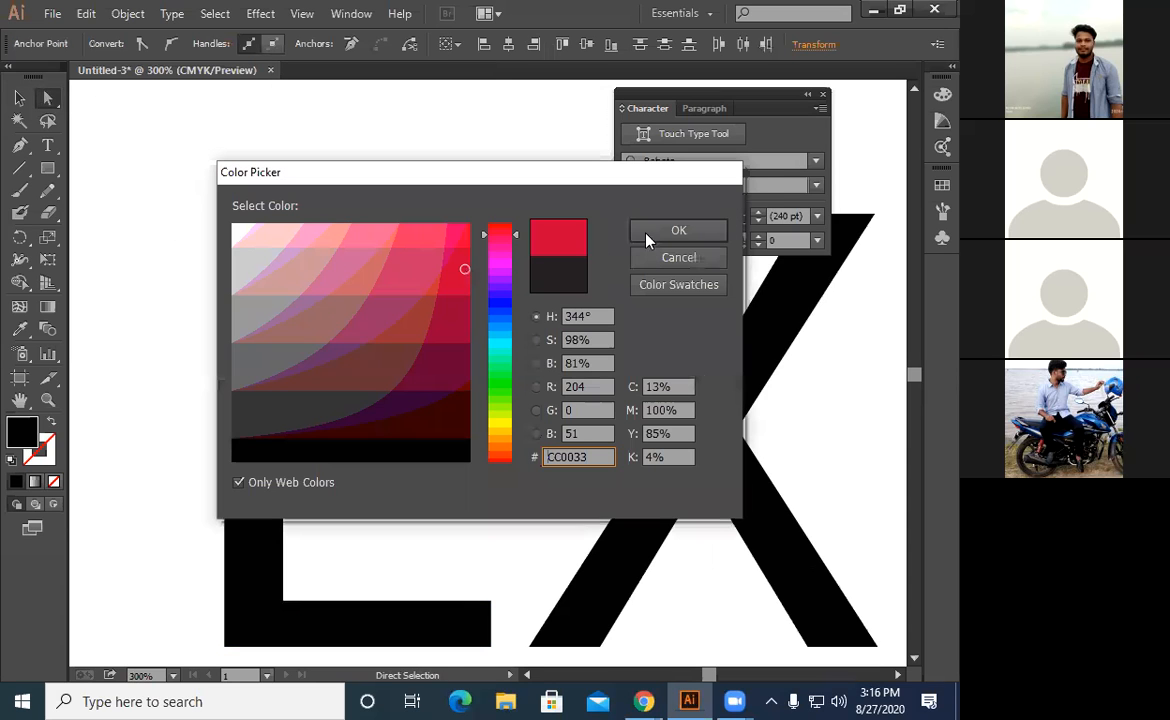
pyautogui.press('Return')
pyautogui.click(19, 98)
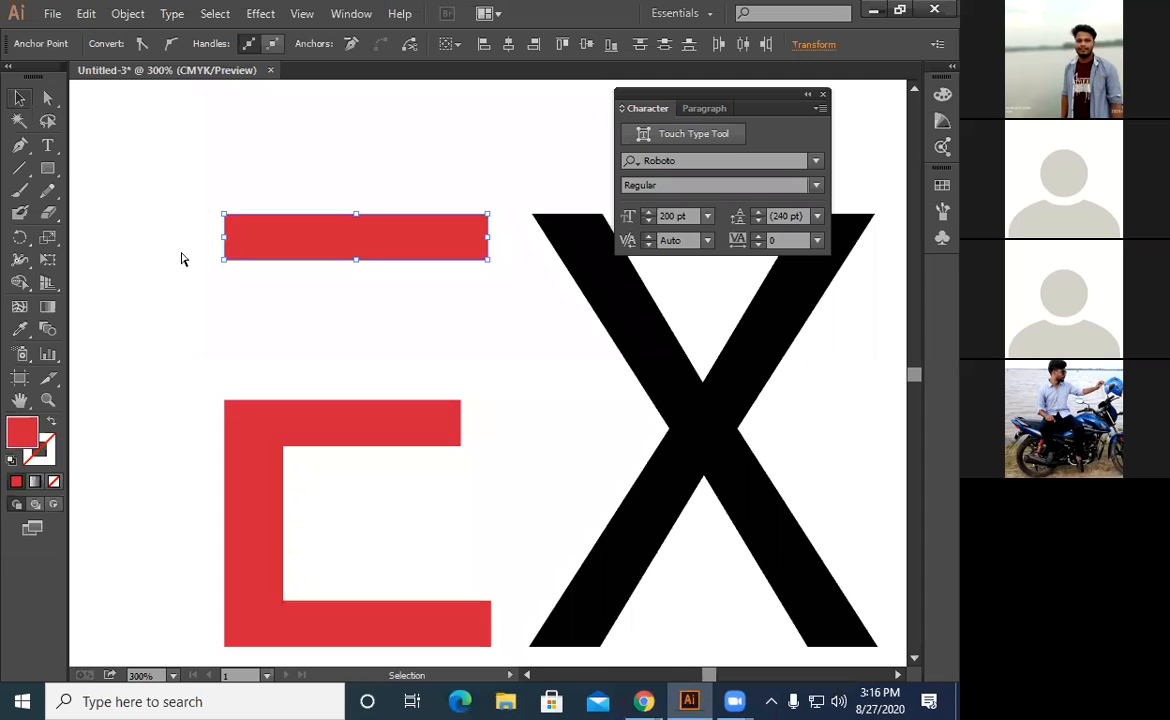
pyautogui.click(181, 259)
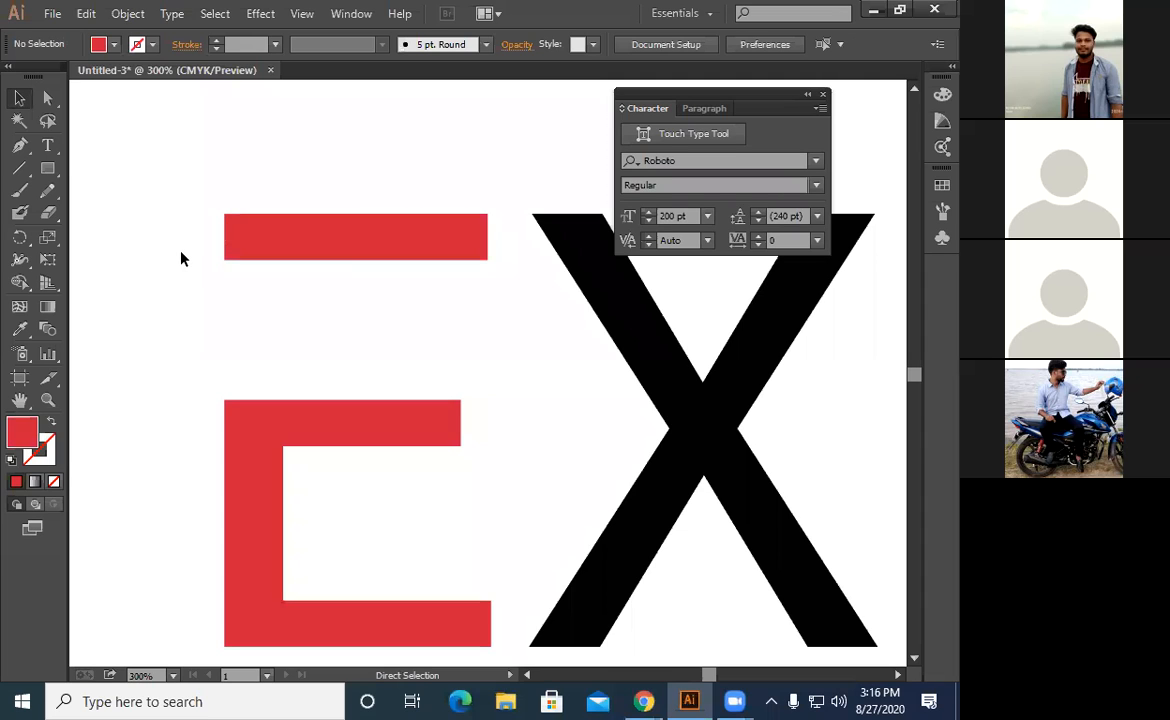
# Examine the whole EXPOSE word on the artboard and the recolored first E up close
pyautogui.hotkey('ctrl', '-')
pyautogui.hotkey('ctrl', '-')
pyautogui.hotkey('ctrl', '-')
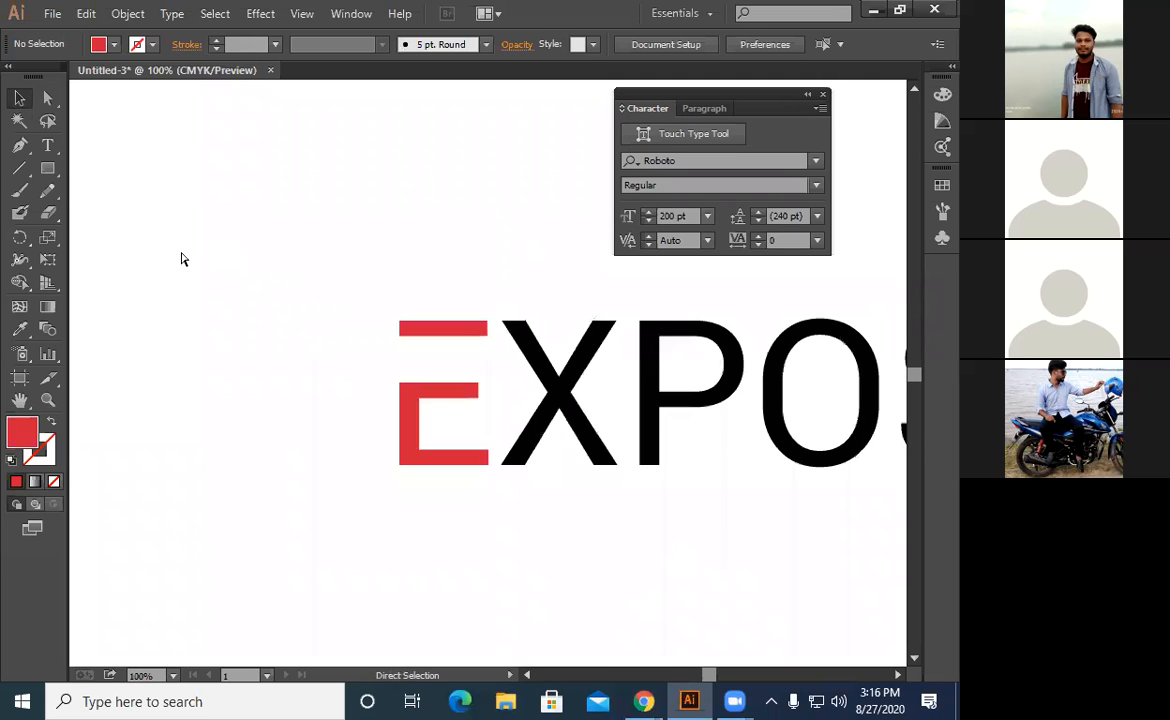
pyautogui.hotkey('ctrl', '-')
pyautogui.hotkey('ctrl', '-')
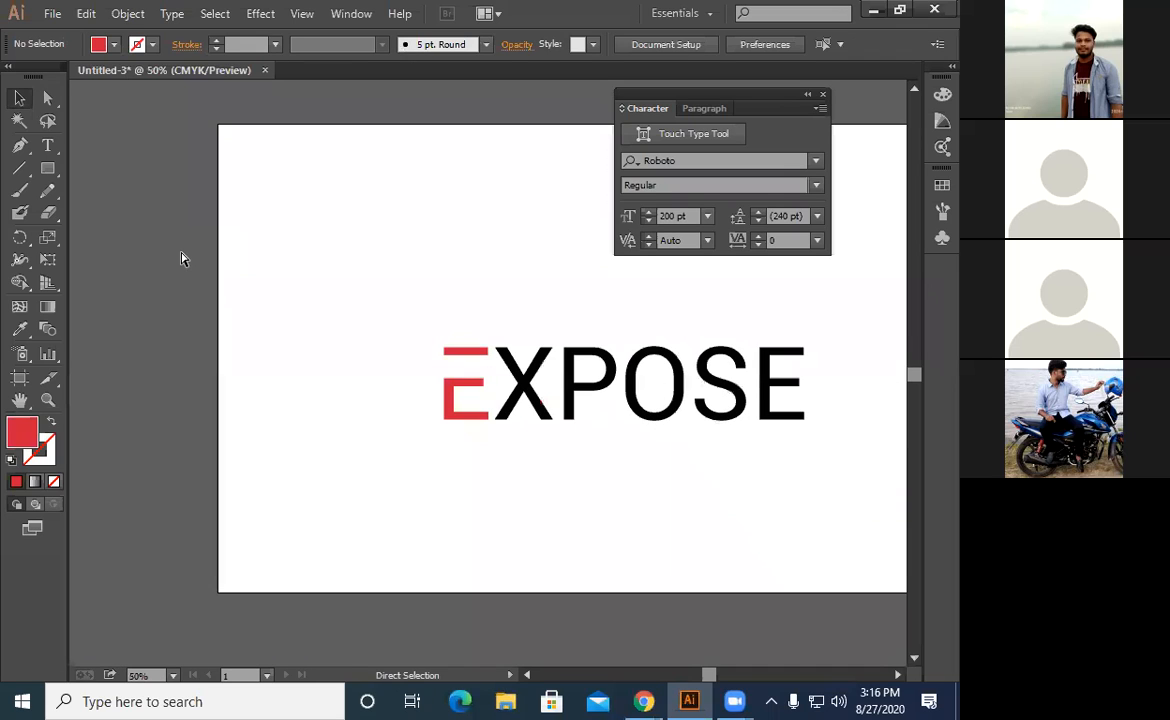
pyautogui.hotkey('ctrl', '+')
pyautogui.hotkey('ctrl', '+')
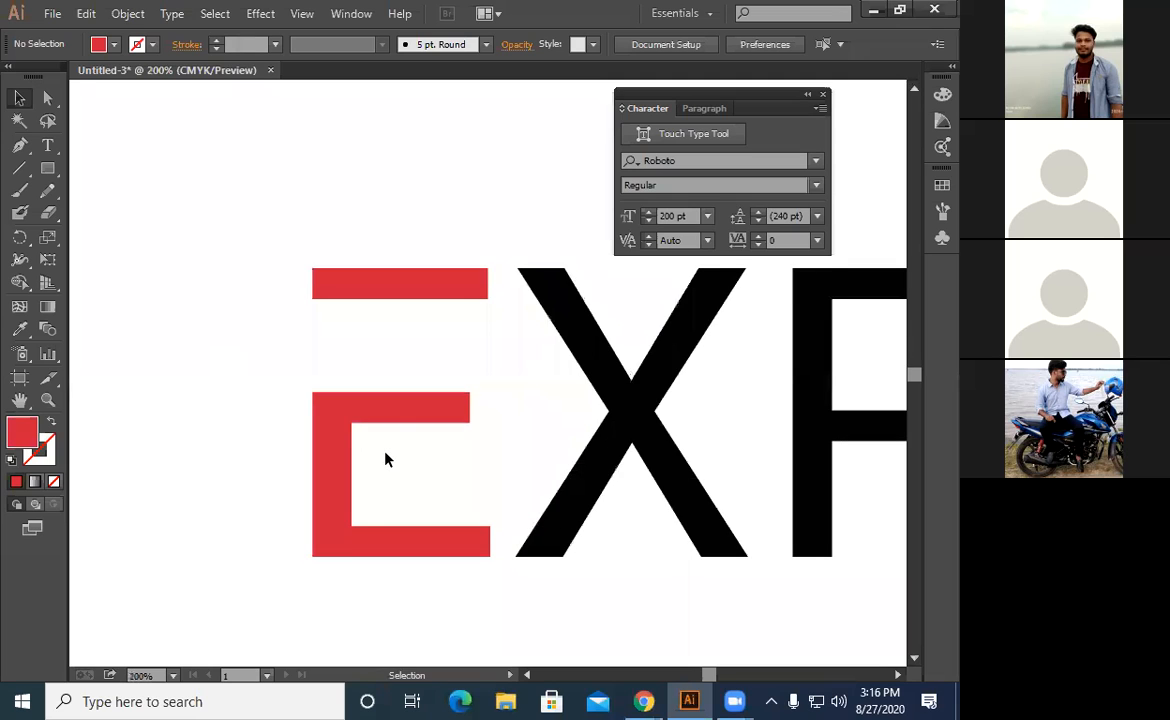
pyautogui.scroll(-1, 378, 437)
# Select the red first E as a compound path and open the color swatches for it
pyautogui.click(352, 391)
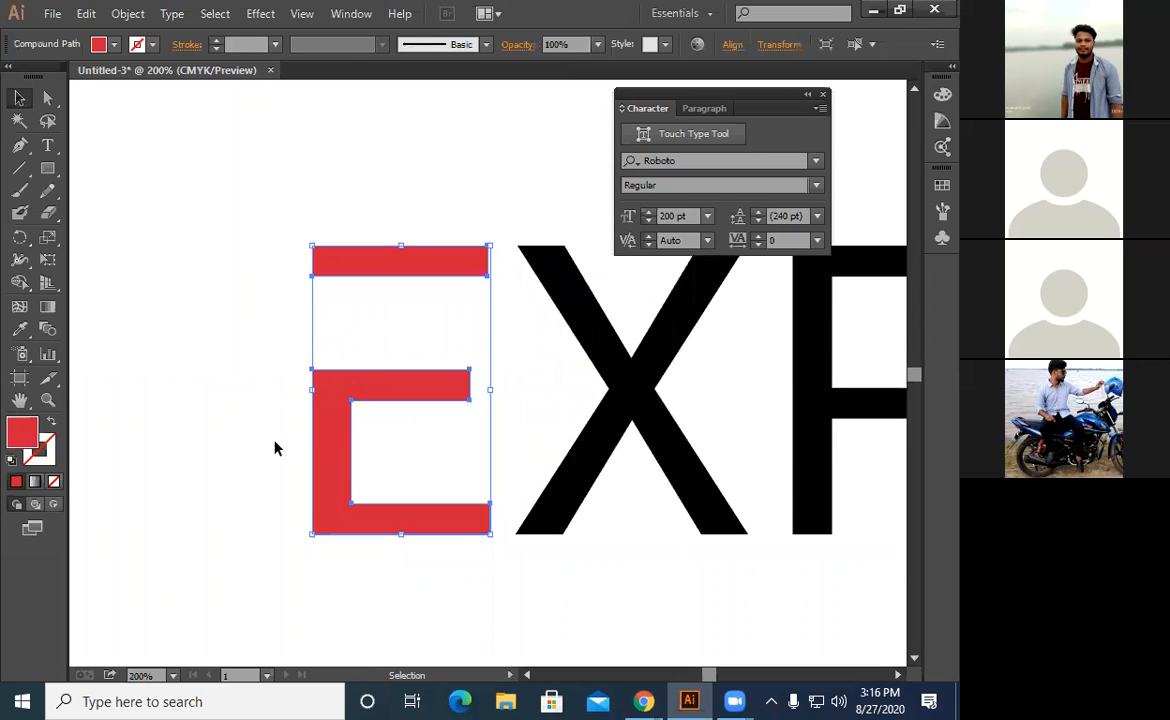
pyautogui.click(340, 364)
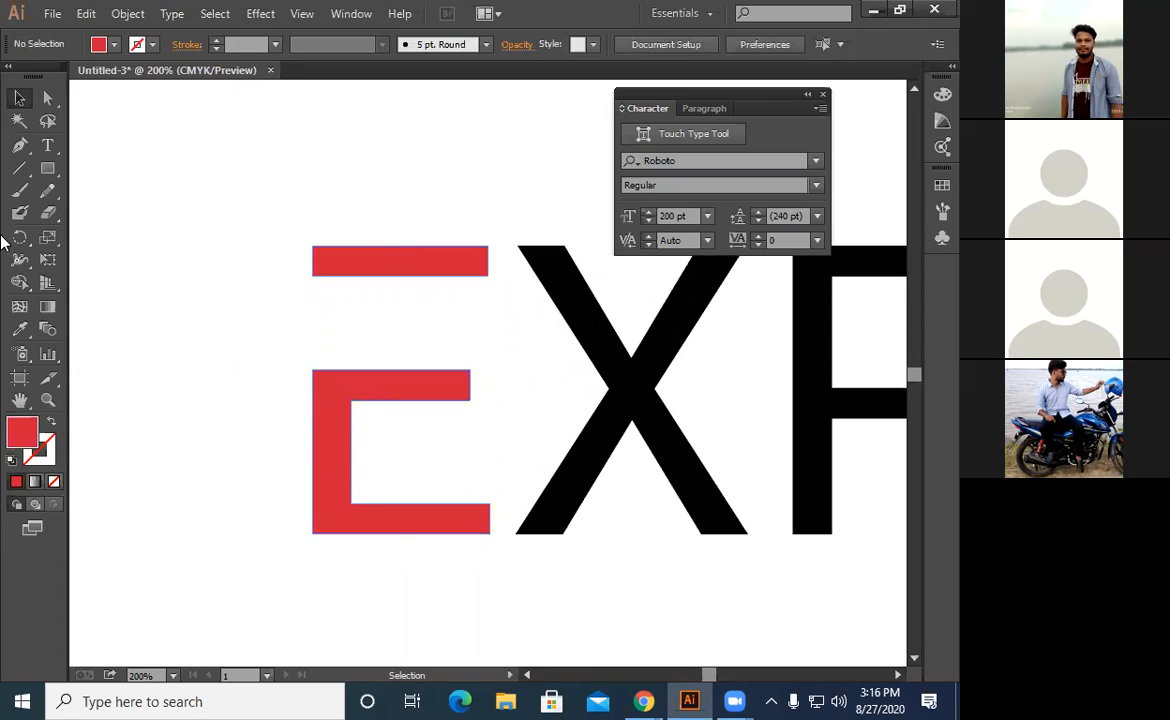
pyautogui.moveTo(3, 242); pyautogui.dragTo(3, 240)
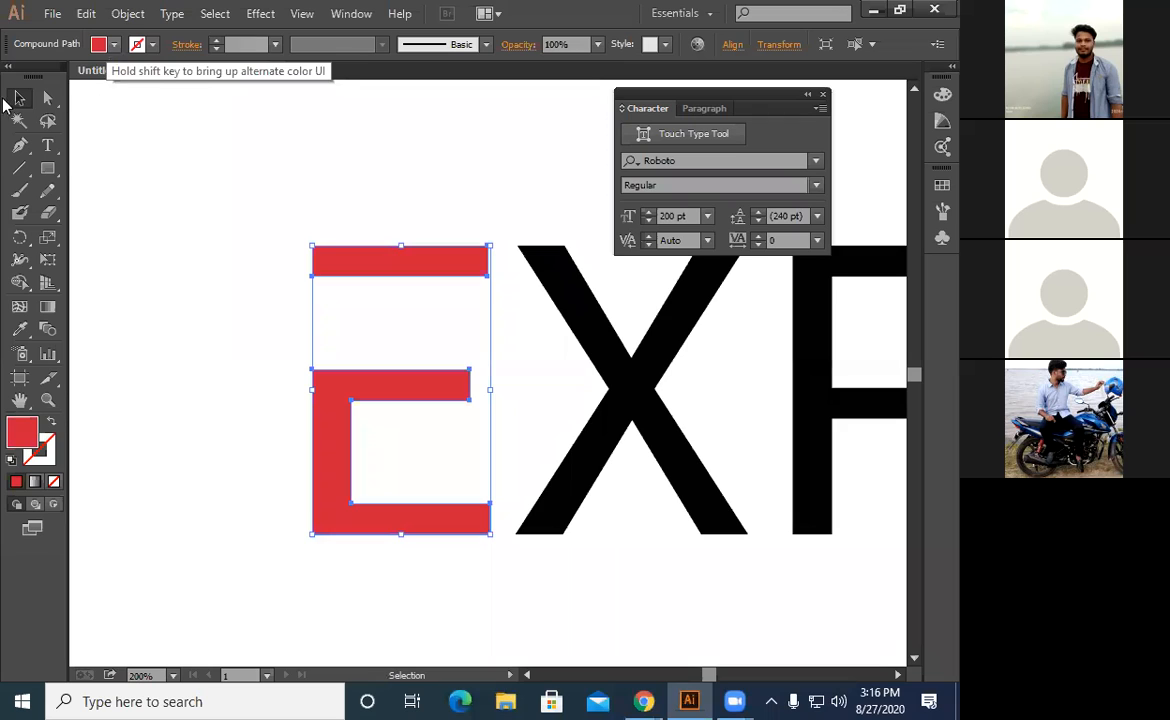
pyautogui.click(99, 44)
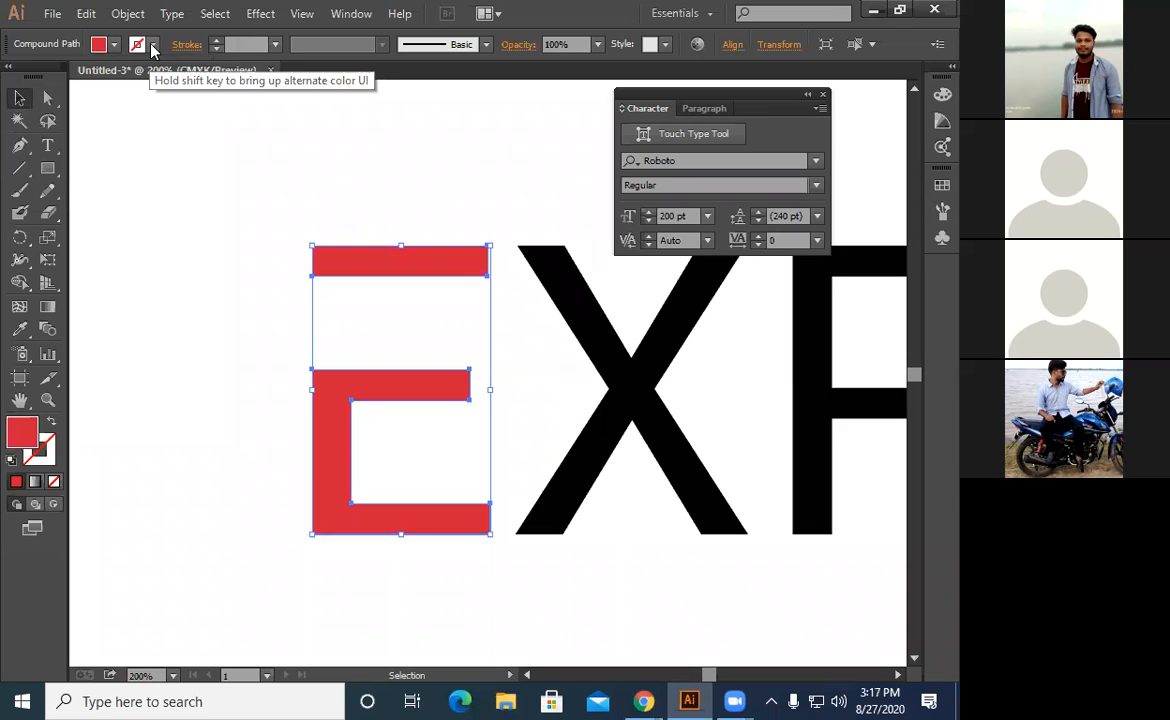
pyautogui.click(152, 50)
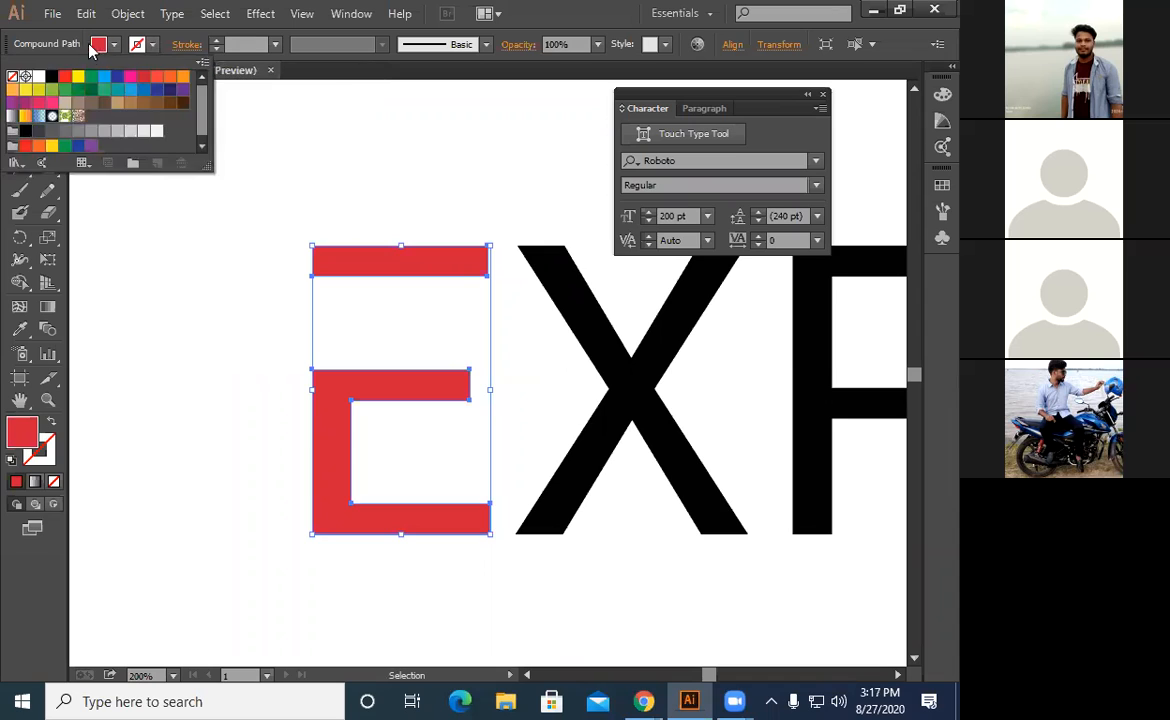